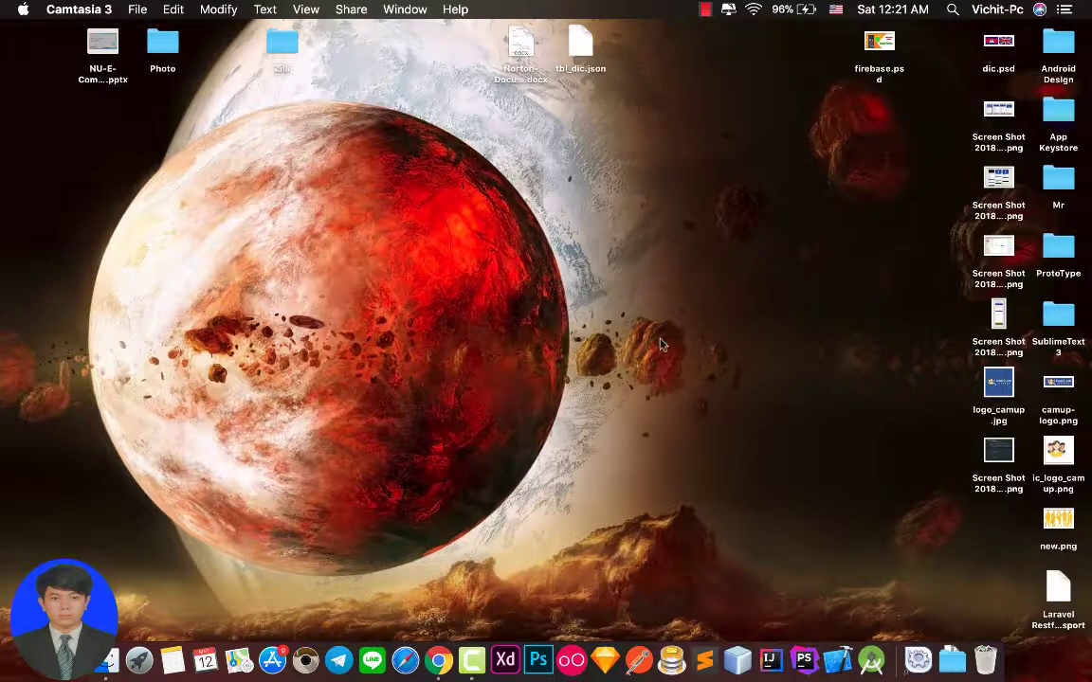
Bring Chrome forward, check the signed-in account list, and start a new browser tab.
{"action": "left_click", "coordinate": [438, 658]}
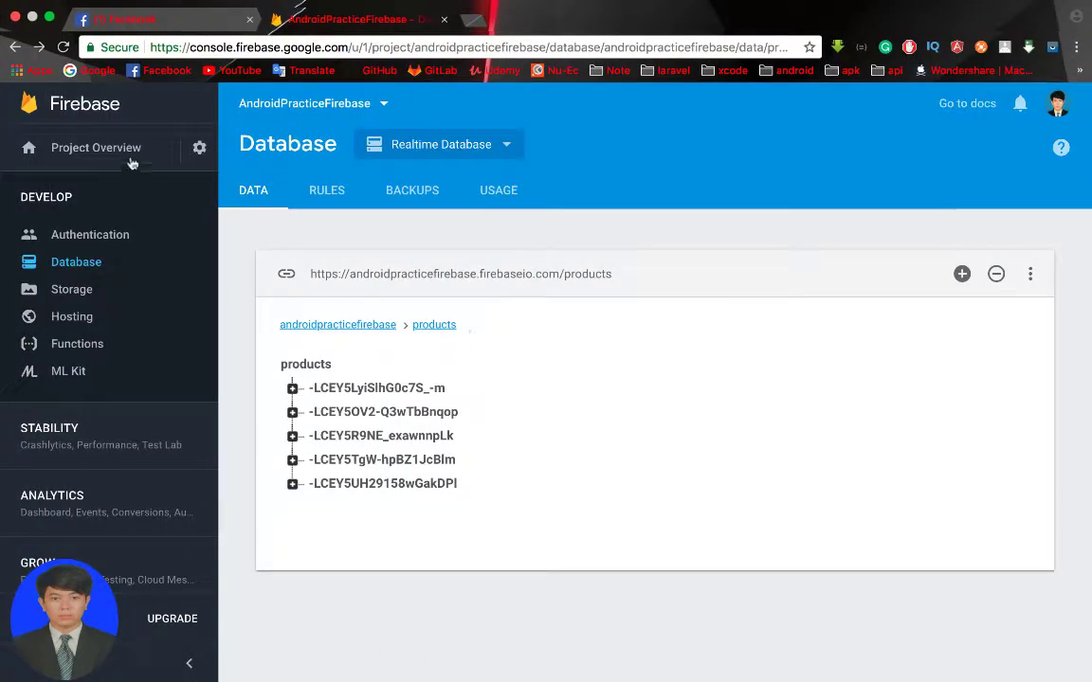
{"action": "left_click", "coordinate": [1060, 106]}
{"action": "left_click", "coordinate": [1067, 116]}
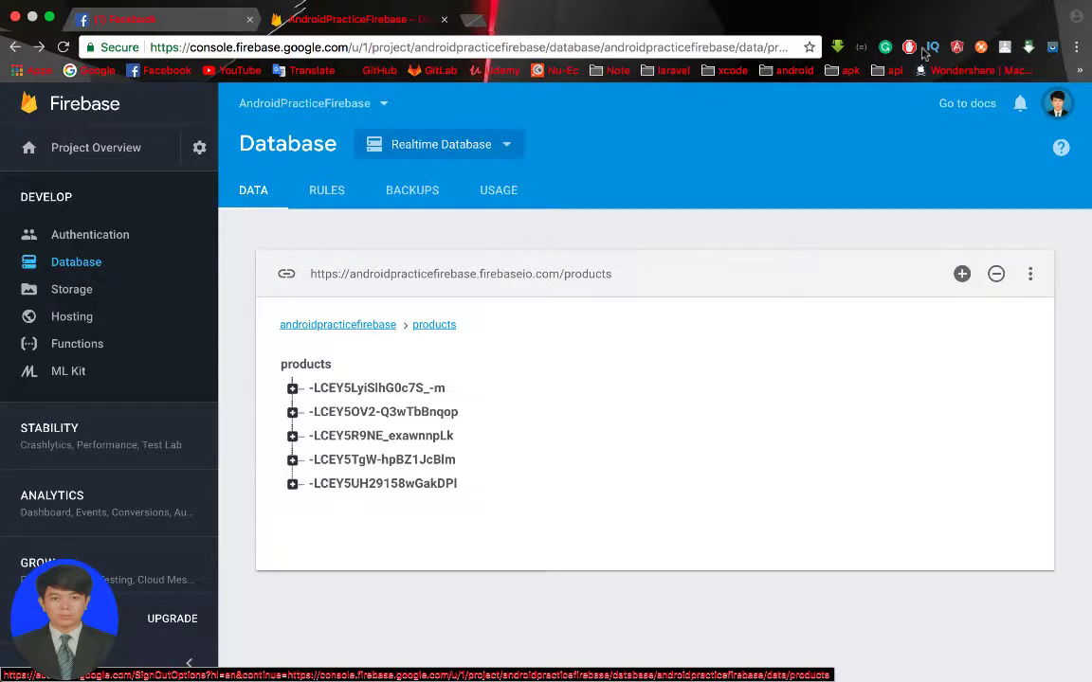
{"action": "left_click", "coordinate": [1065, 109]}
{"action": "left_click", "coordinate": [1068, 113]}
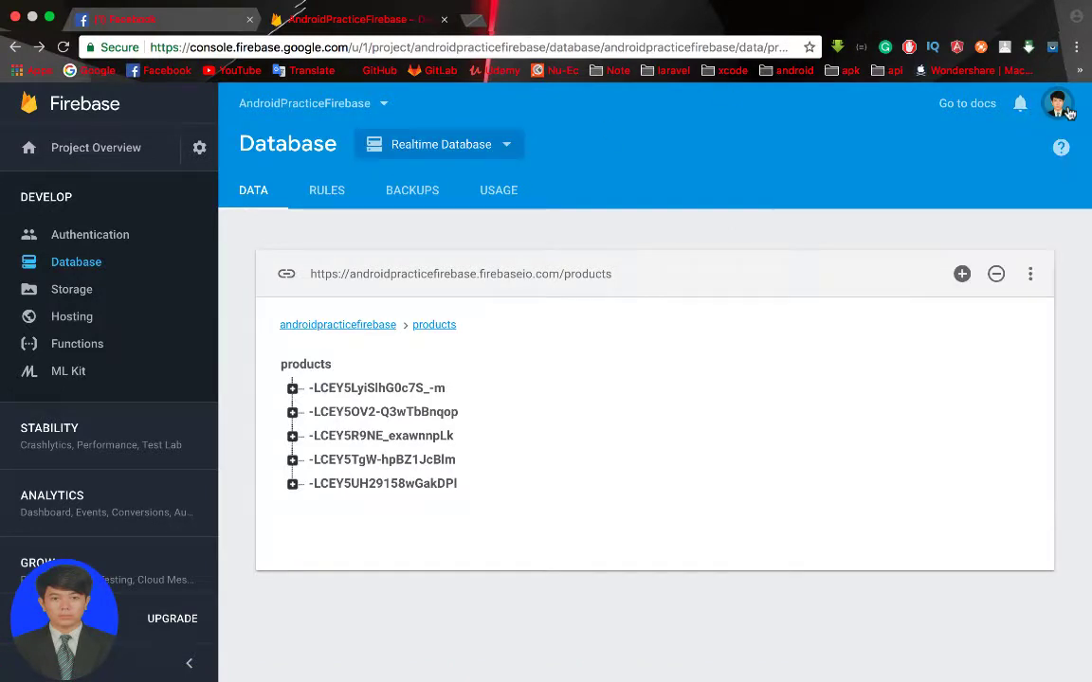
{"action": "left_click", "coordinate": [1061, 107]}
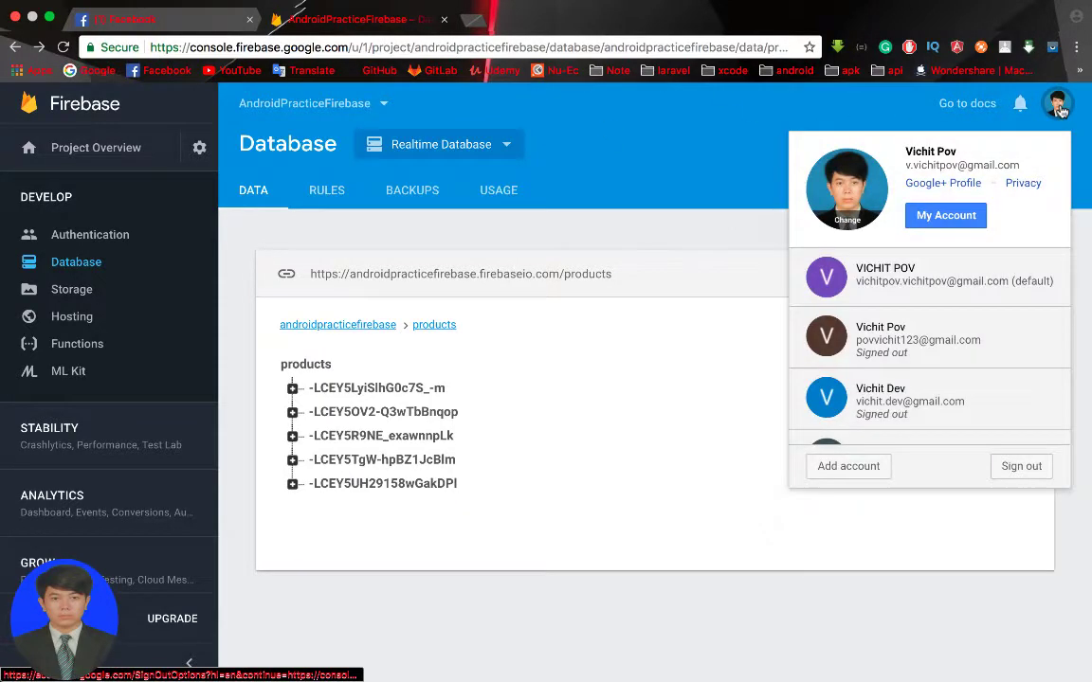
{"action": "left_click", "coordinate": [1060, 105]}
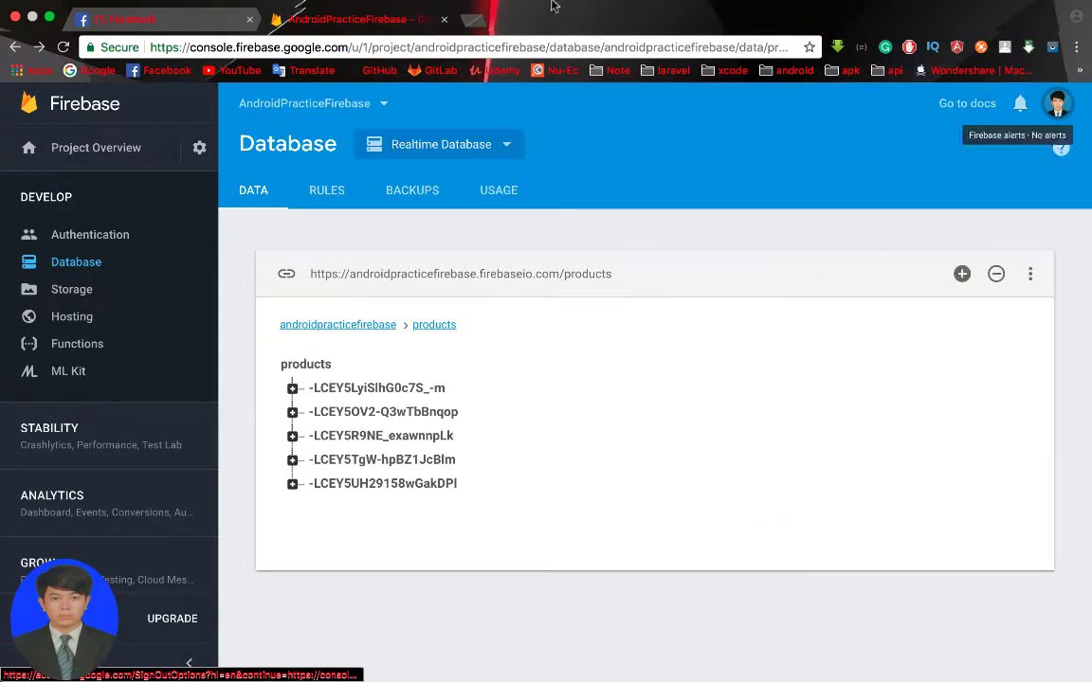
{"action": "left_click", "coordinate": [473, 22]}
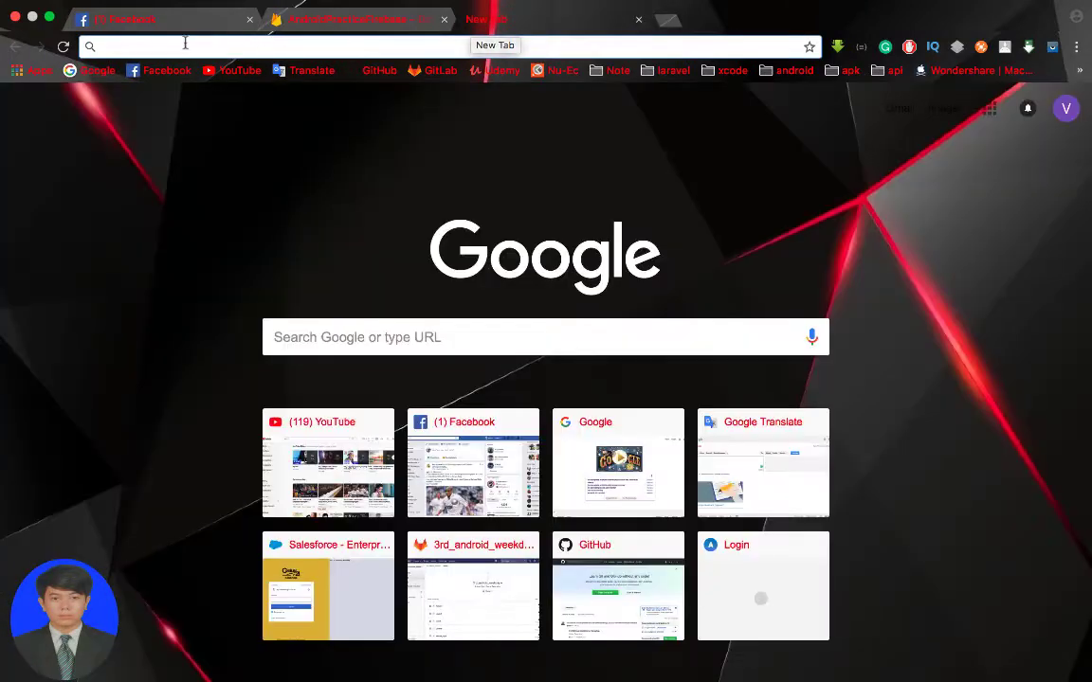
Search Google for 'android firebase' and look over the results.
{"action": "left_click", "coordinate": [106, 72]}
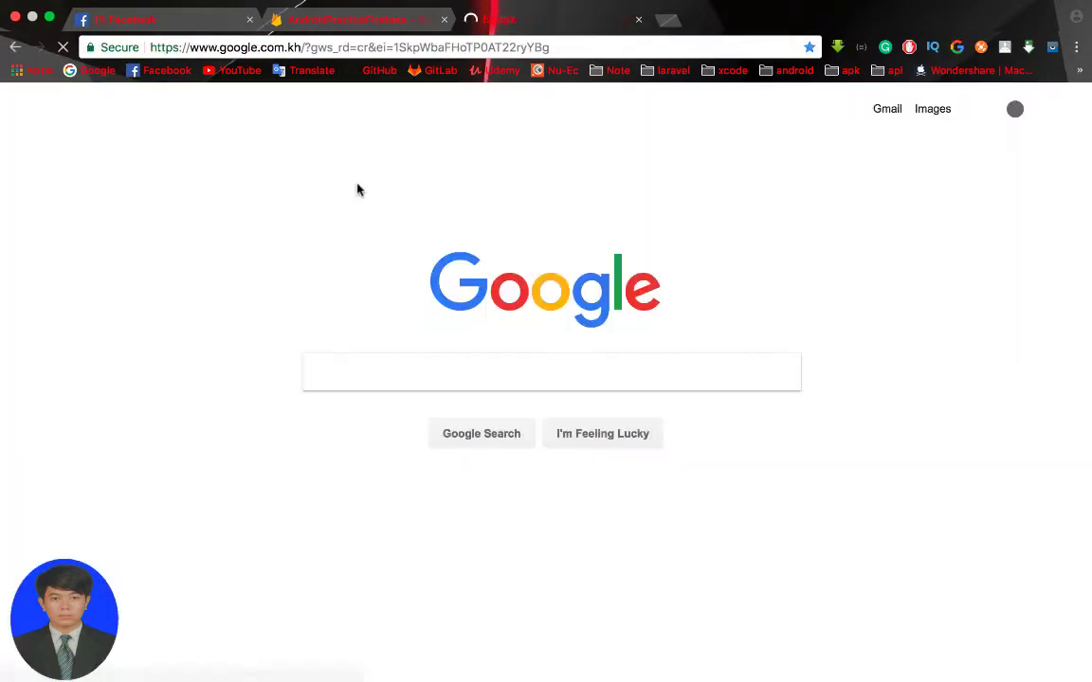
{"action": "type", "text": "an"}
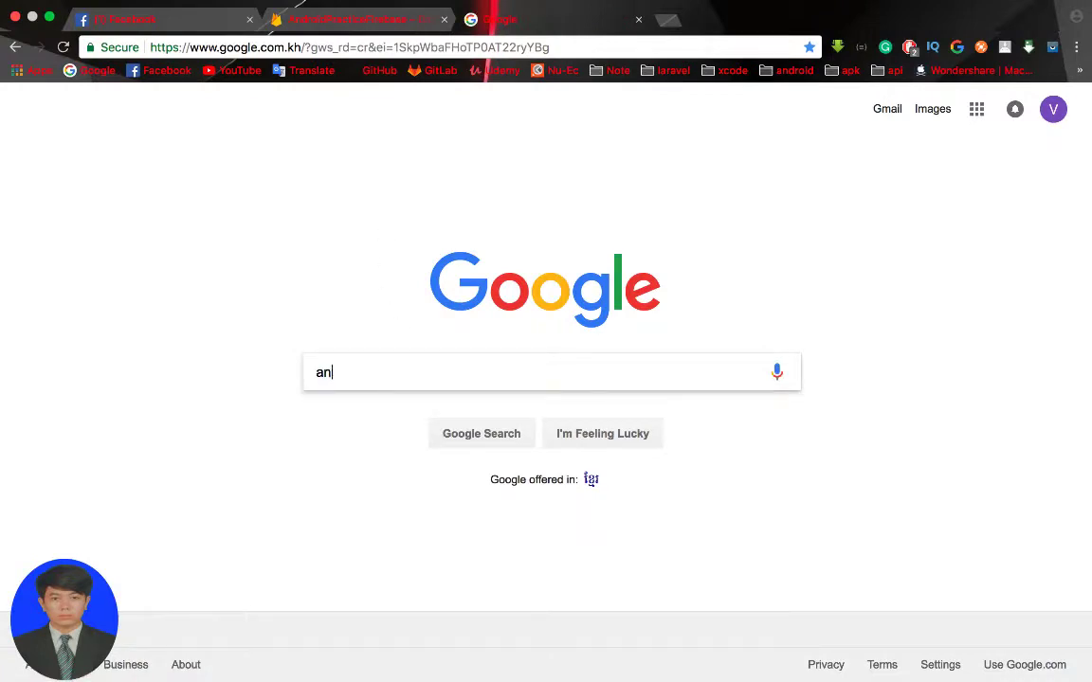
{"action": "type", "text": "droid fr"}
{"action": "key", "text": "BackSpace"}
{"action": "key", "text": "BackSpace"}
{"action": "key", "text": "BackSpace"}
{"action": "key", "text": "BackSpace"}
{"action": "key", "text": "BackSpace"}
{"action": "key", "text": "BackSpace"}
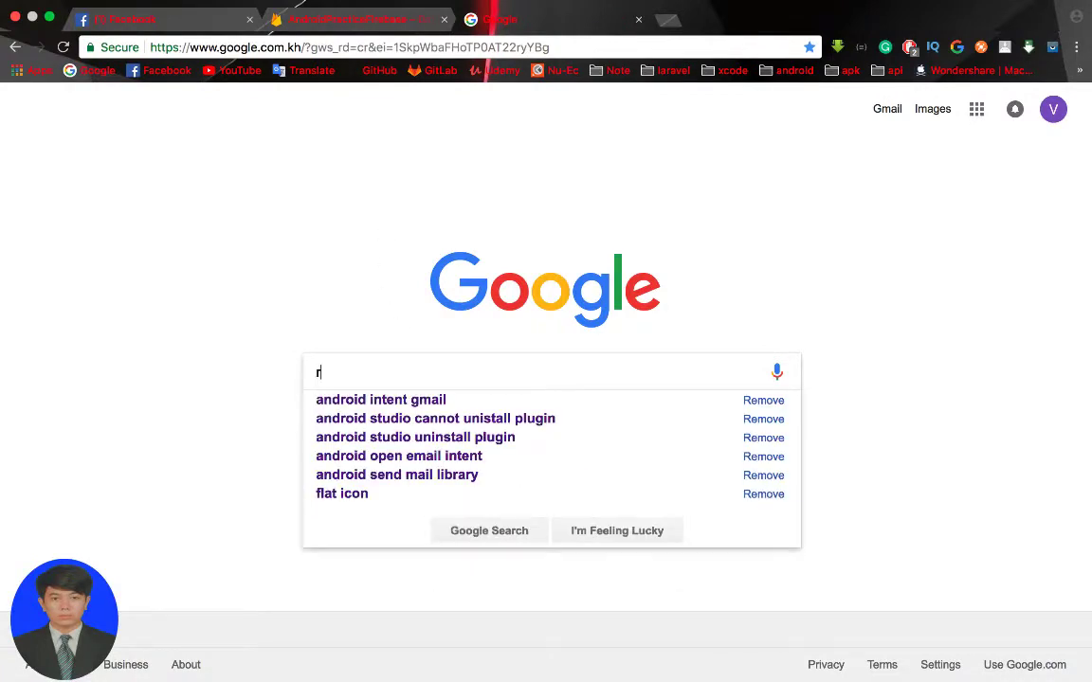
{"action": "type", "text": "re"}
{"action": "key", "text": "BackSpace"}
{"action": "key", "text": "BackSpace"}
{"action": "type", "text": "android"}
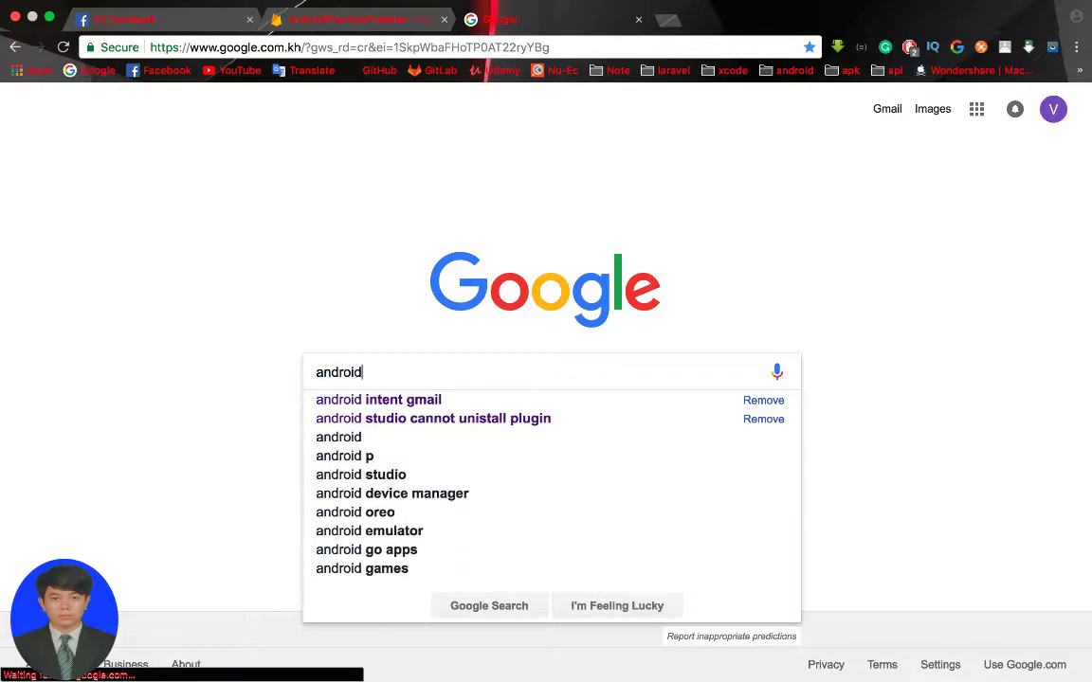
{"action": "type", "text": " fre"}
{"action": "key", "text": "BackSpace"}
{"action": "key", "text": "BackSpace"}
{"action": "type", "text": "eat"}
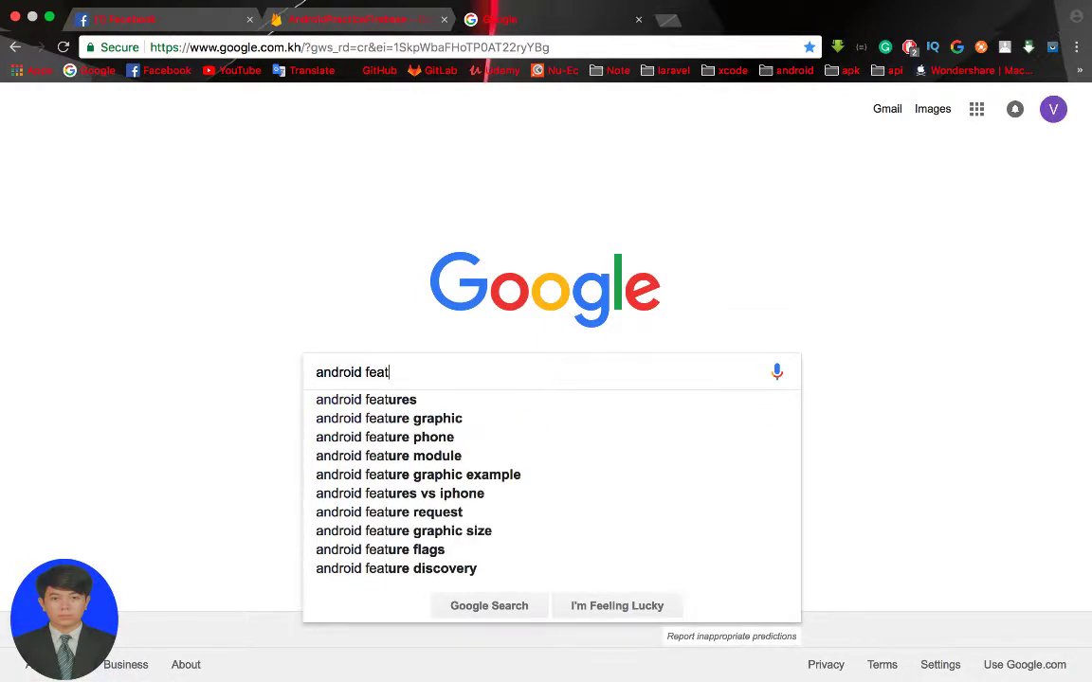
{"action": "key", "text": "BackSpace"}
{"action": "key", "text": "BackSpace"}
{"action": "key", "text": "BackSpace"}
{"action": "type", "text": "ire"}
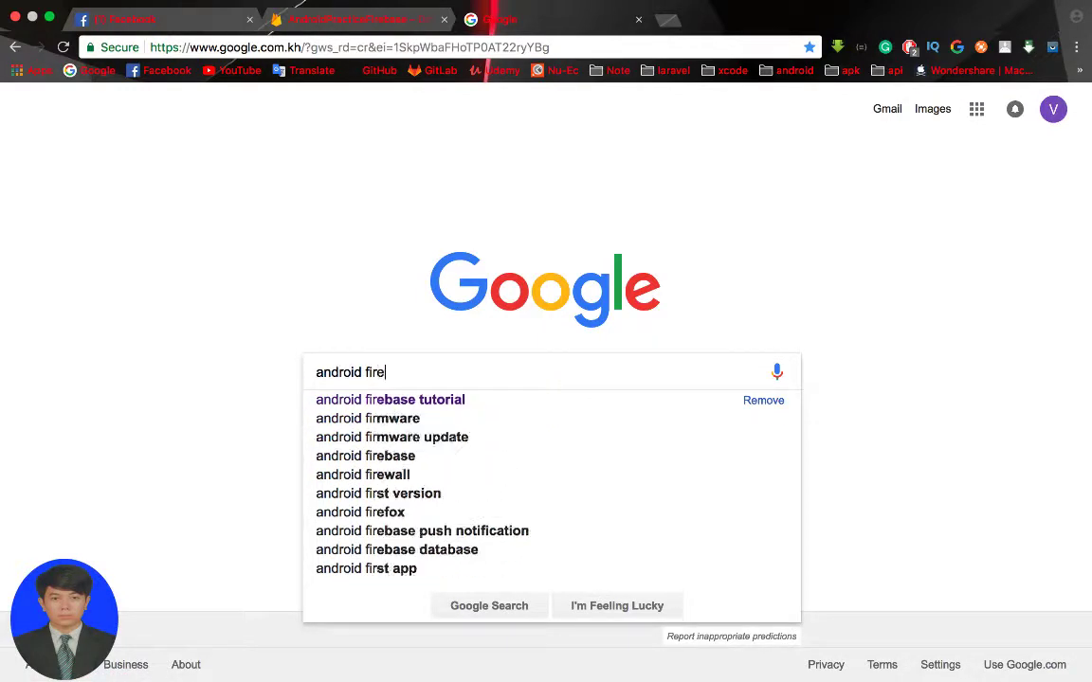
{"action": "type", "text": "base"}
{"action": "key", "text": "Return"}
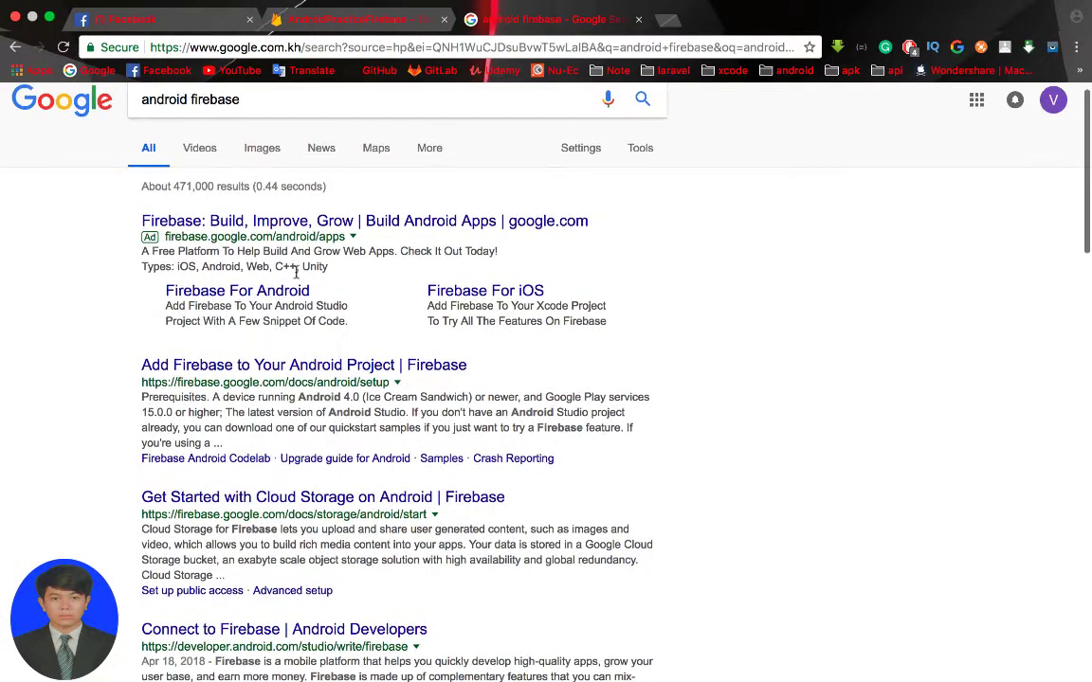
{"action": "scroll", "coordinate": [302, 415], "scroll_direction": "down", "scroll_amount": 2}
{"action": "scroll", "coordinate": [379, 427], "scroll_direction": "up", "scroll_amount": 2}
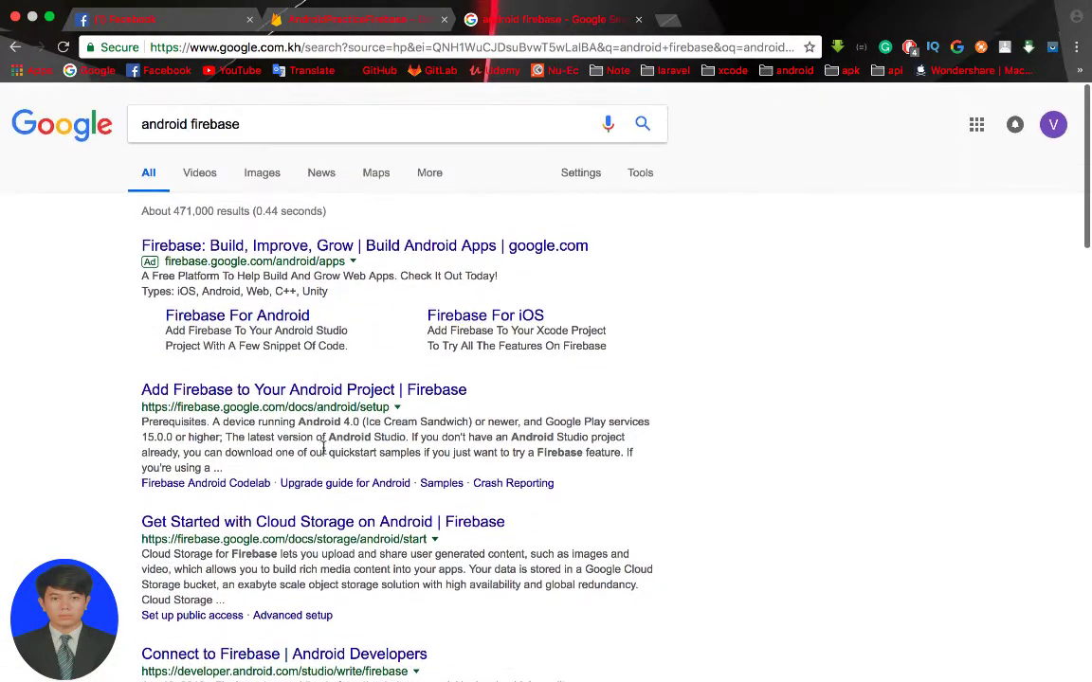
Open the Firebase for Android result and skim the Android setup guide.
{"action": "left_click", "coordinate": [375, 248]}
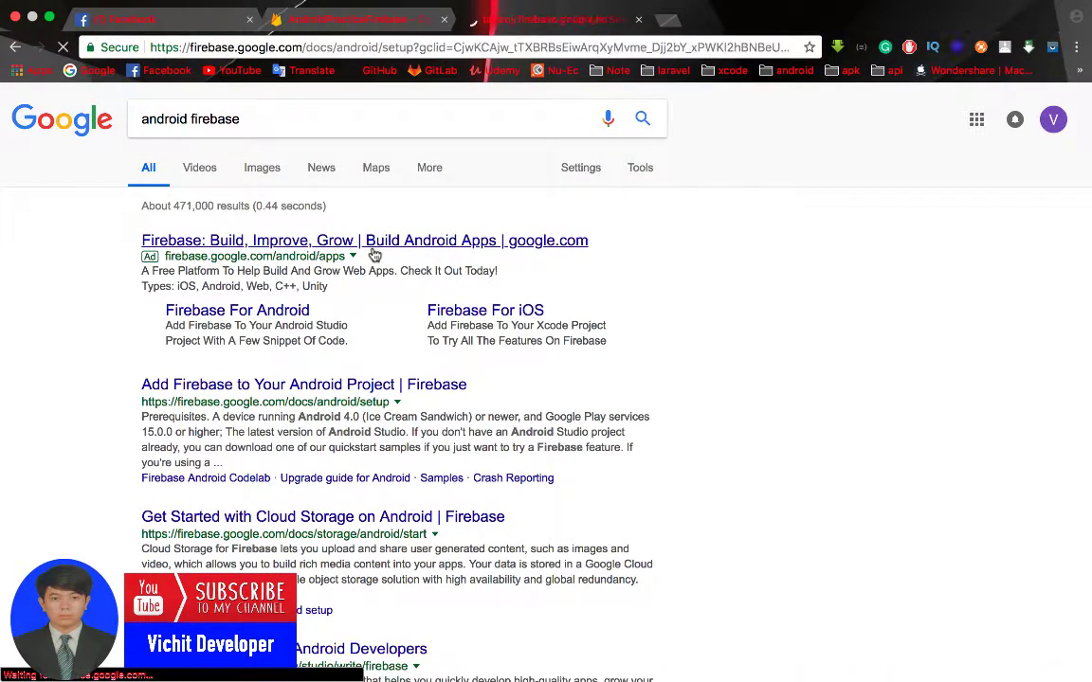
{"action": "scroll", "coordinate": [452, 289], "scroll_direction": "down", "scroll_amount": 2}
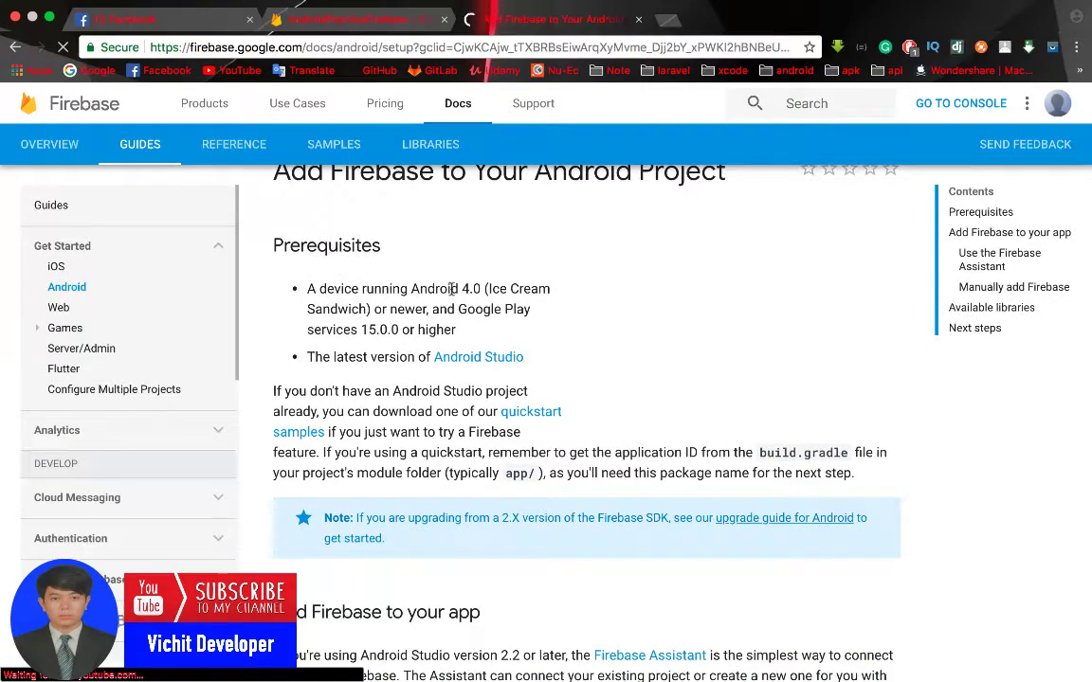
{"action": "scroll", "coordinate": [452, 289], "scroll_direction": "up", "scroll_amount": 2}
{"action": "scroll", "coordinate": [599, 209], "scroll_direction": "down", "scroll_amount": 5}
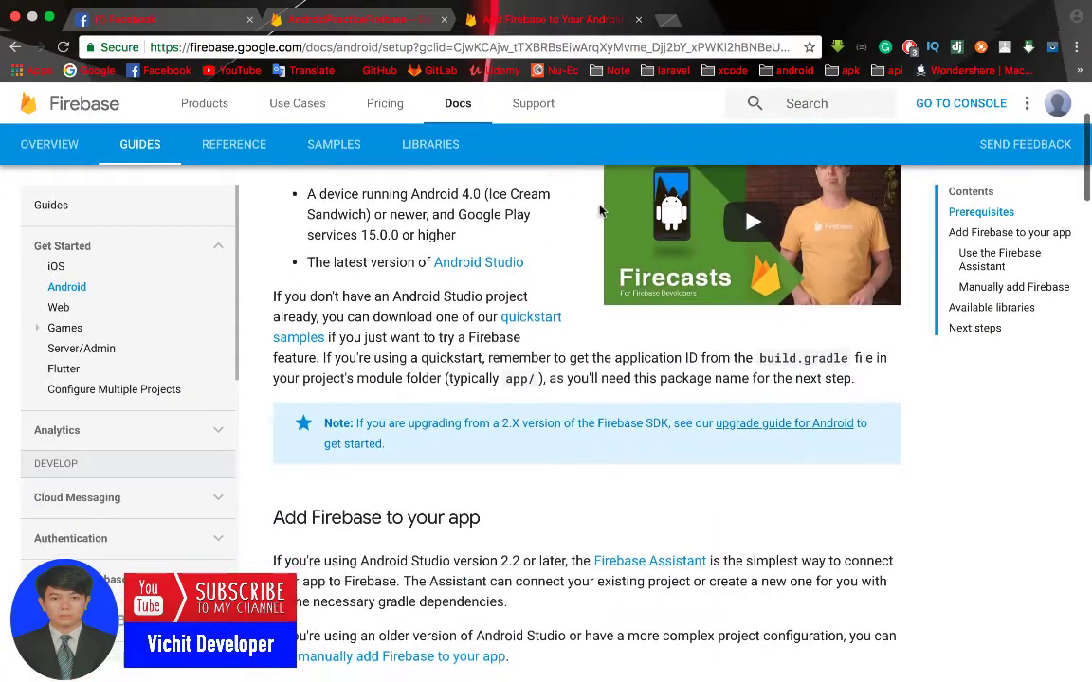
{"action": "scroll", "coordinate": [600, 212], "scroll_direction": "up", "scroll_amount": 5}
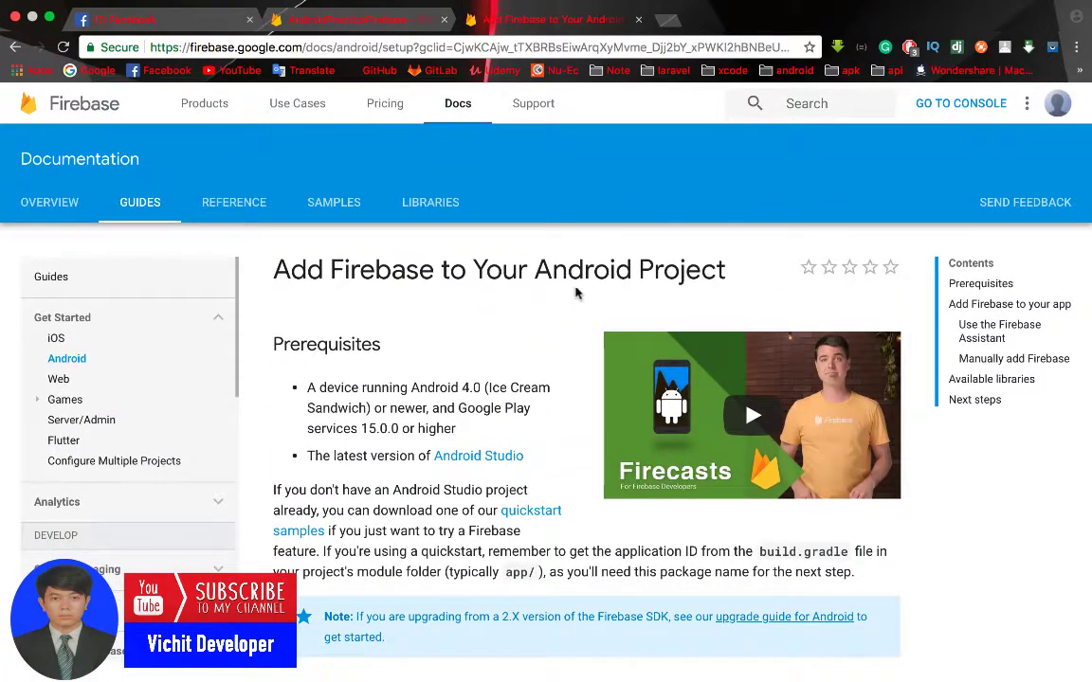
{"action": "scroll", "coordinate": [318, 305], "scroll_direction": "down", "scroll_amount": 2}
{"action": "scroll", "coordinate": [569, 237], "scroll_direction": "up", "scroll_amount": 2}
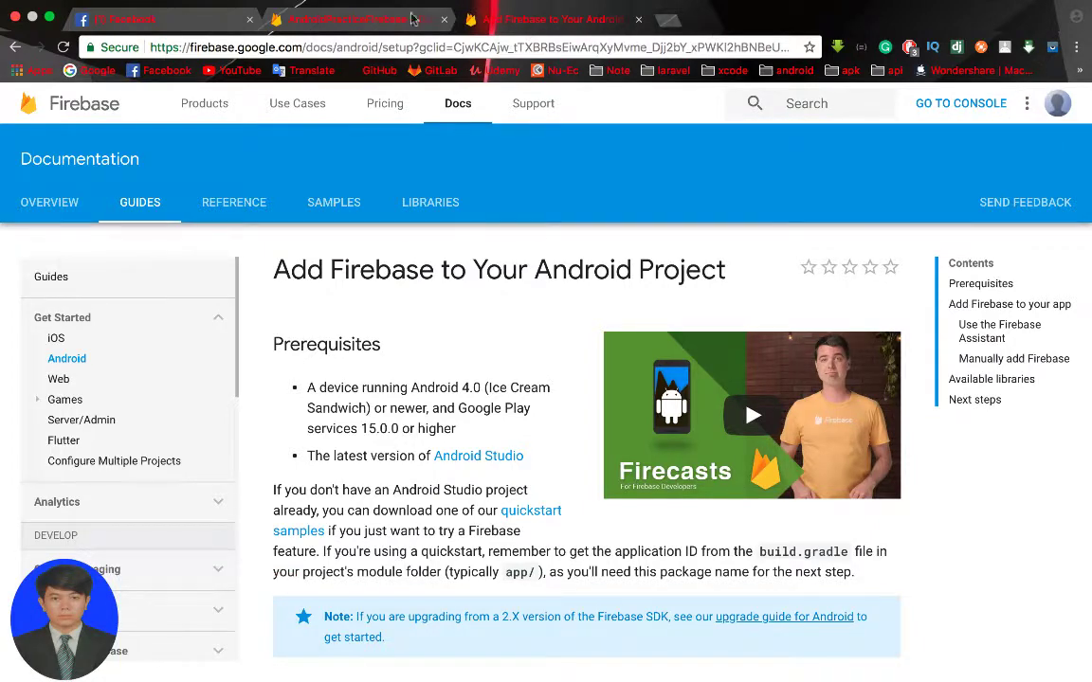
Glance at the Realtime Database tab, then go from the docs to the Firebase console.
{"action": "left_click", "coordinate": [350, 19]}
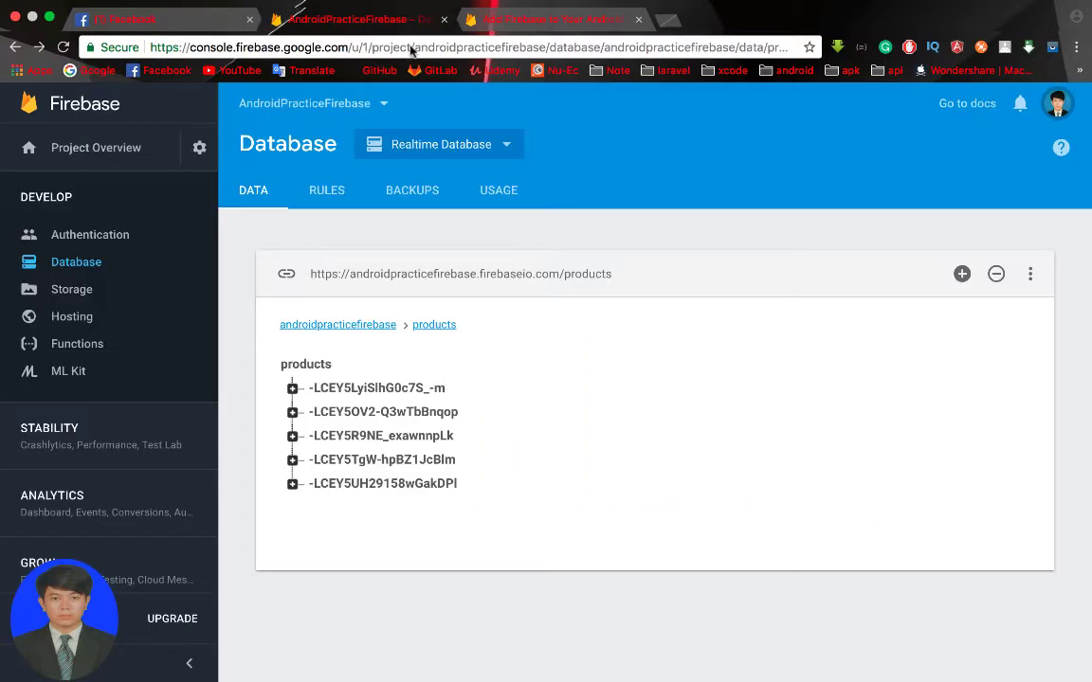
{"action": "left_click", "coordinate": [562, 13]}
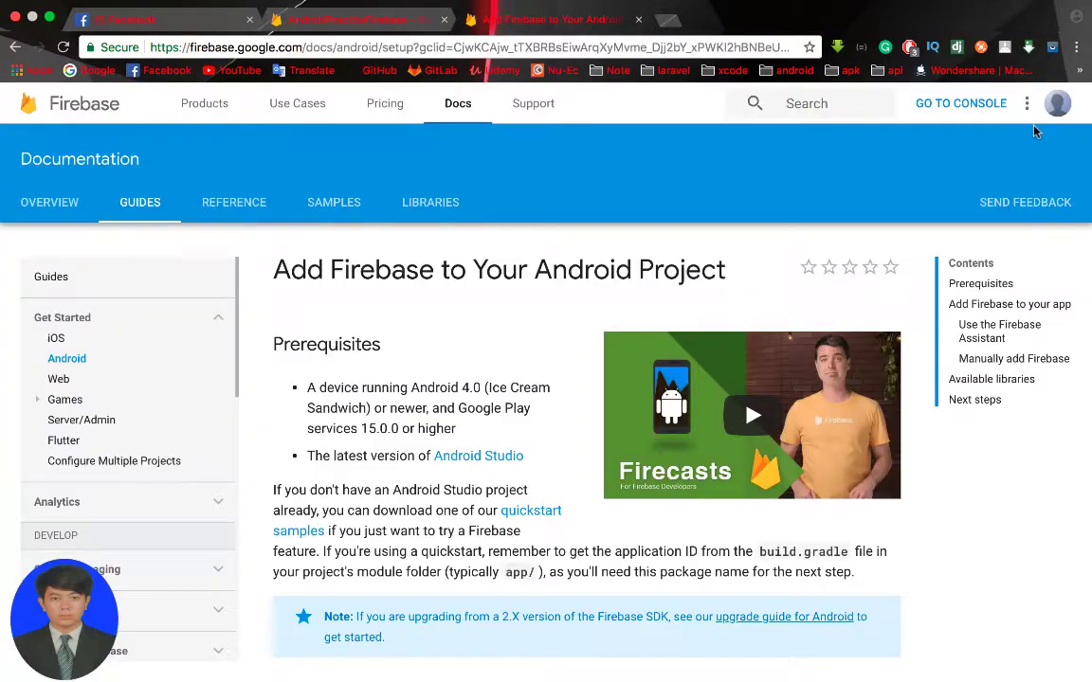
{"action": "left_click", "coordinate": [986, 105]}
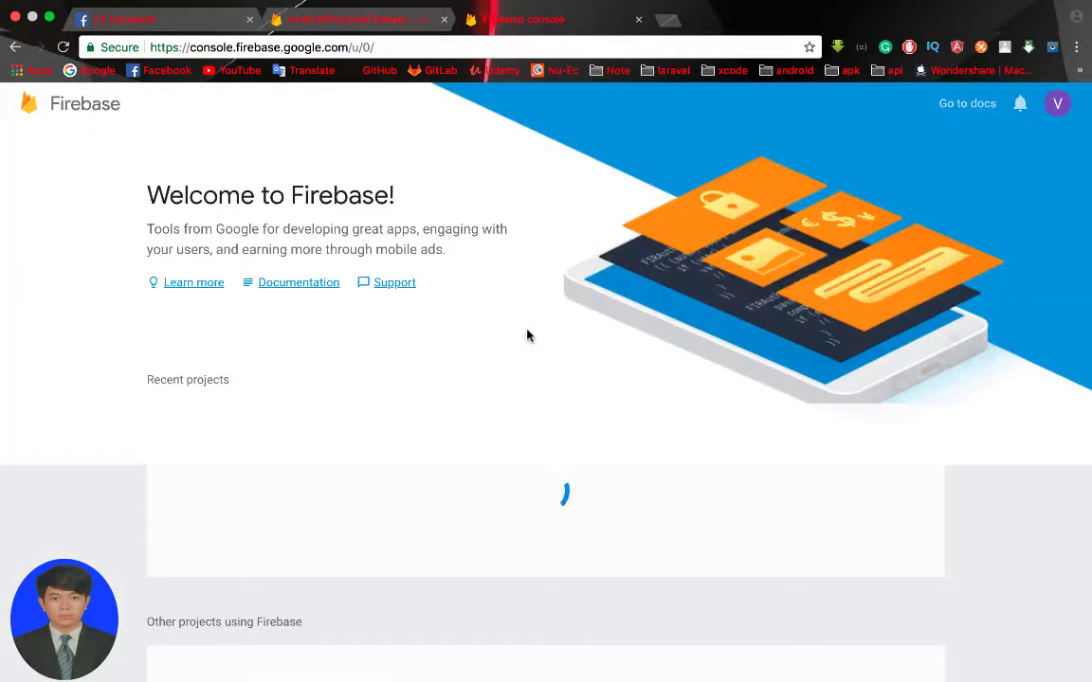
Switch the console to the second Google account, close the old console tab, and browse its projects.
{"action": "scroll", "coordinate": [487, 362], "scroll_direction": "down", "scroll_amount": 3}
{"action": "scroll", "coordinate": [487, 366], "scroll_direction": "up", "scroll_amount": 3}
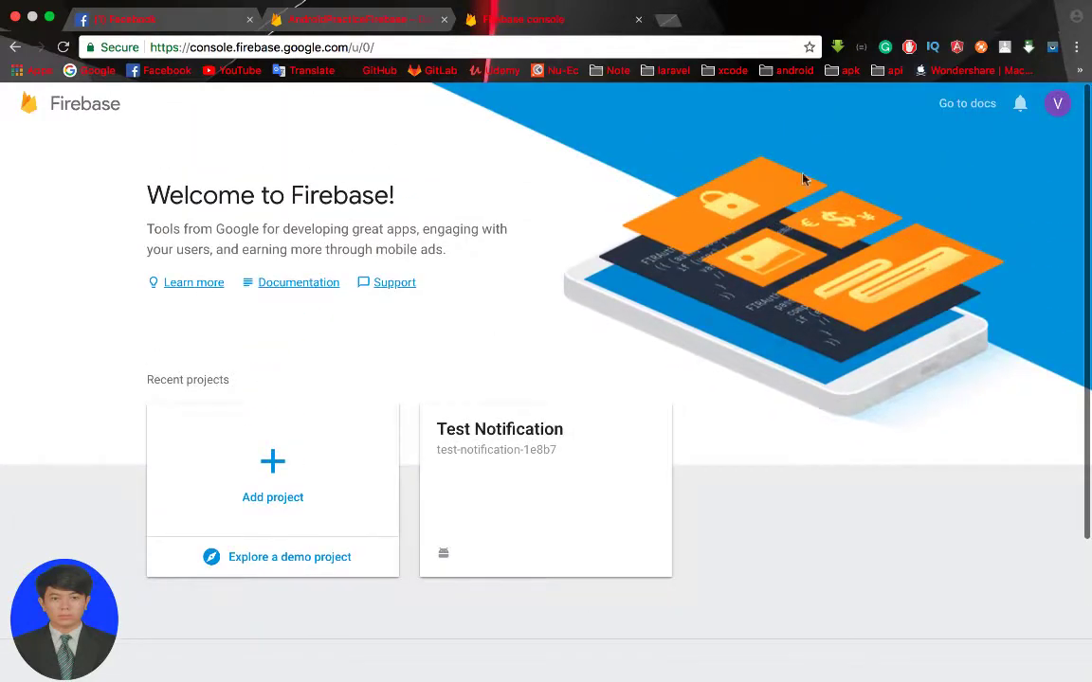
{"action": "left_click", "coordinate": [1056, 103]}
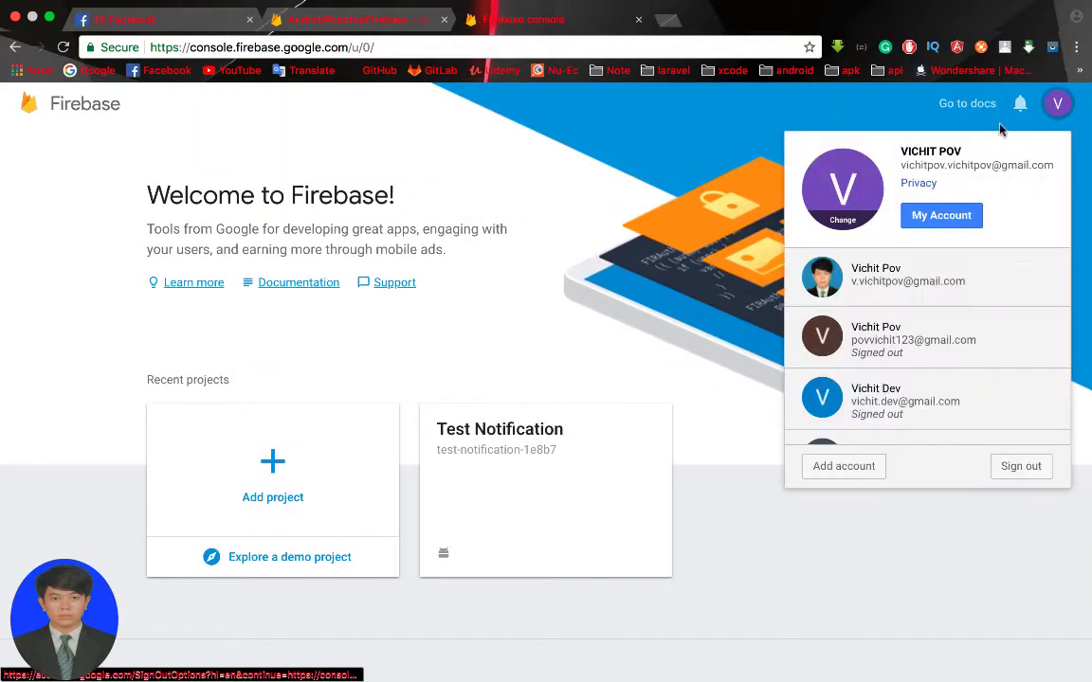
{"action": "left_click", "coordinate": [936, 280]}
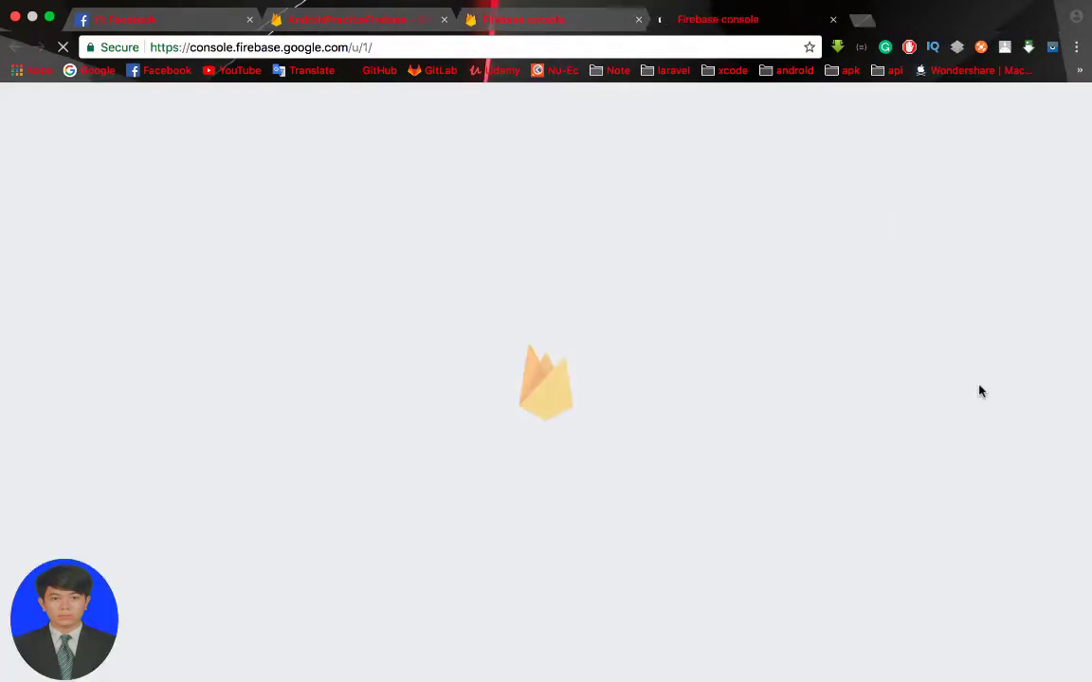
{"action": "left_click", "coordinate": [639, 21]}
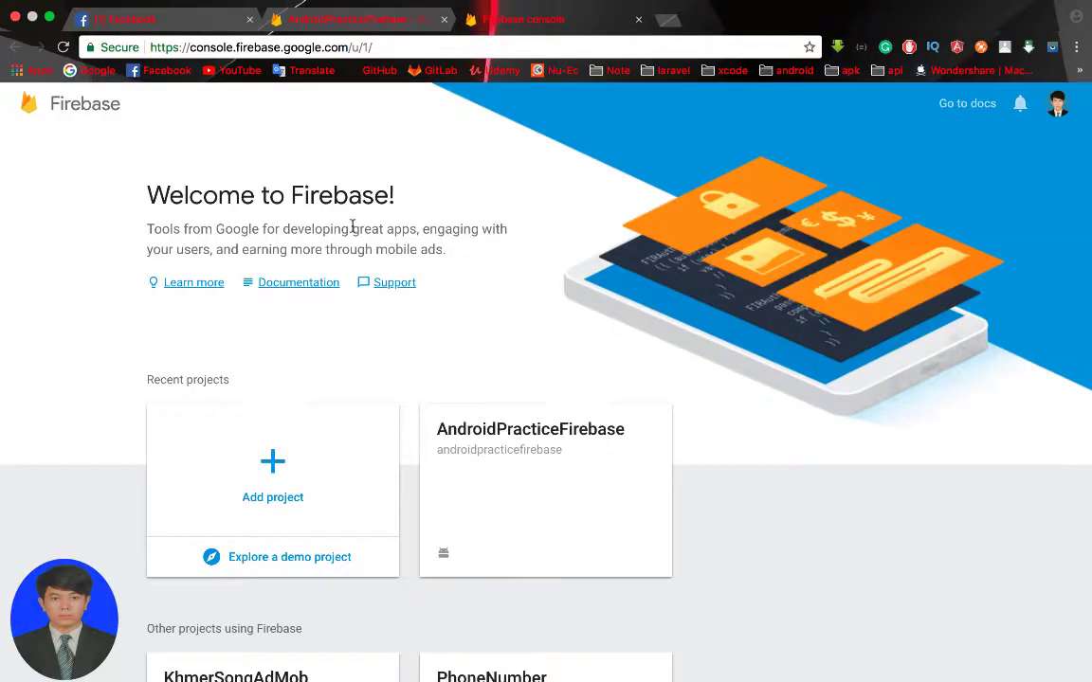
{"action": "scroll", "coordinate": [404, 456], "scroll_direction": "down", "scroll_amount": 4}
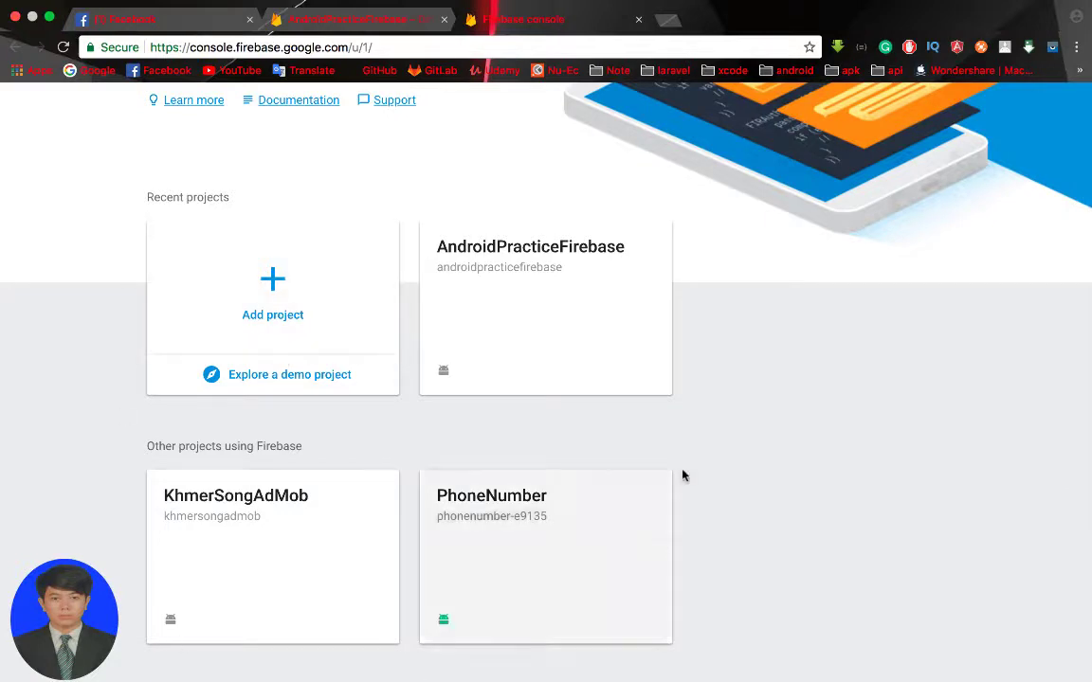
{"action": "scroll", "coordinate": [407, 324], "scroll_direction": "up", "scroll_amount": 2}
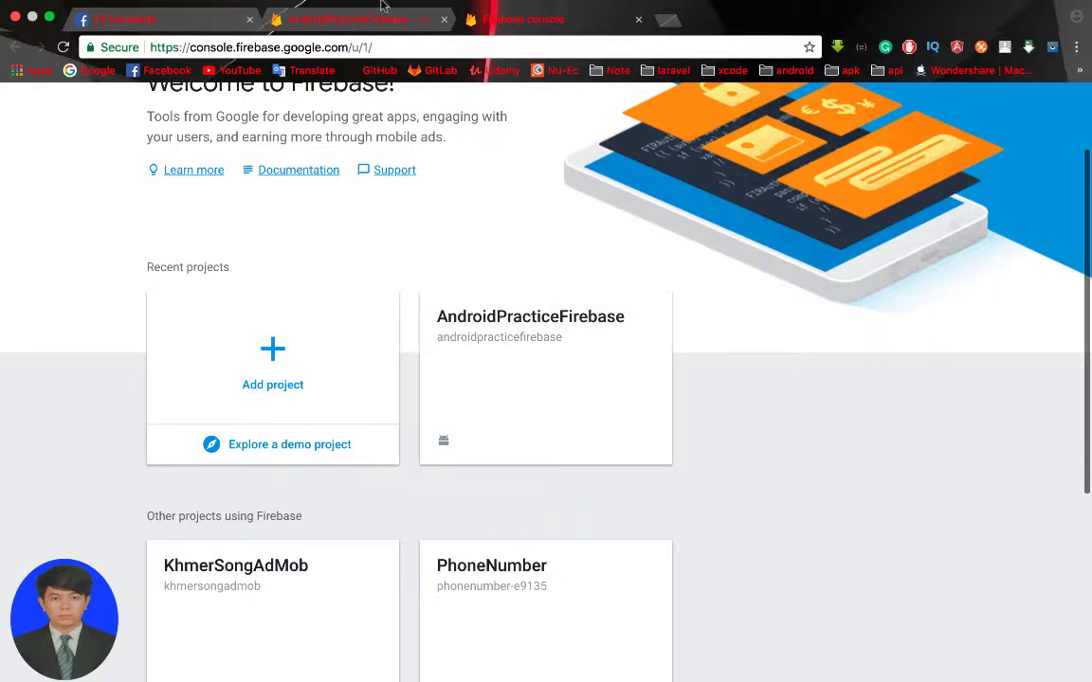
Start a new project and name it AndroidFirebaseTeach.
{"action": "left_click", "coordinate": [305, 383]}
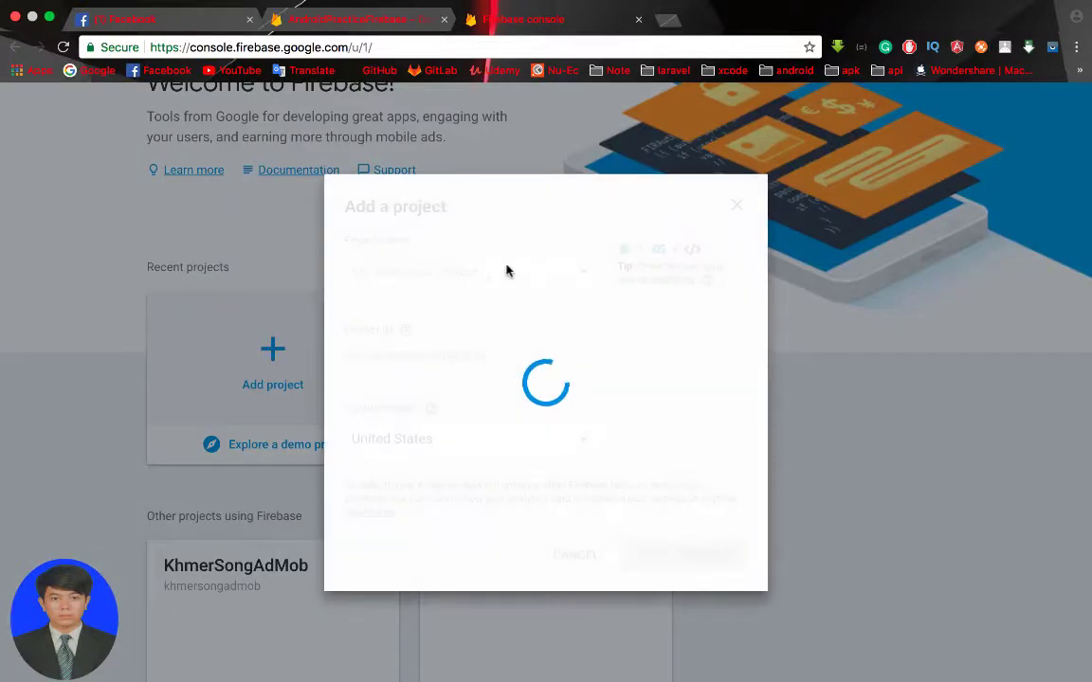
{"action": "left_click", "coordinate": [465, 274]}
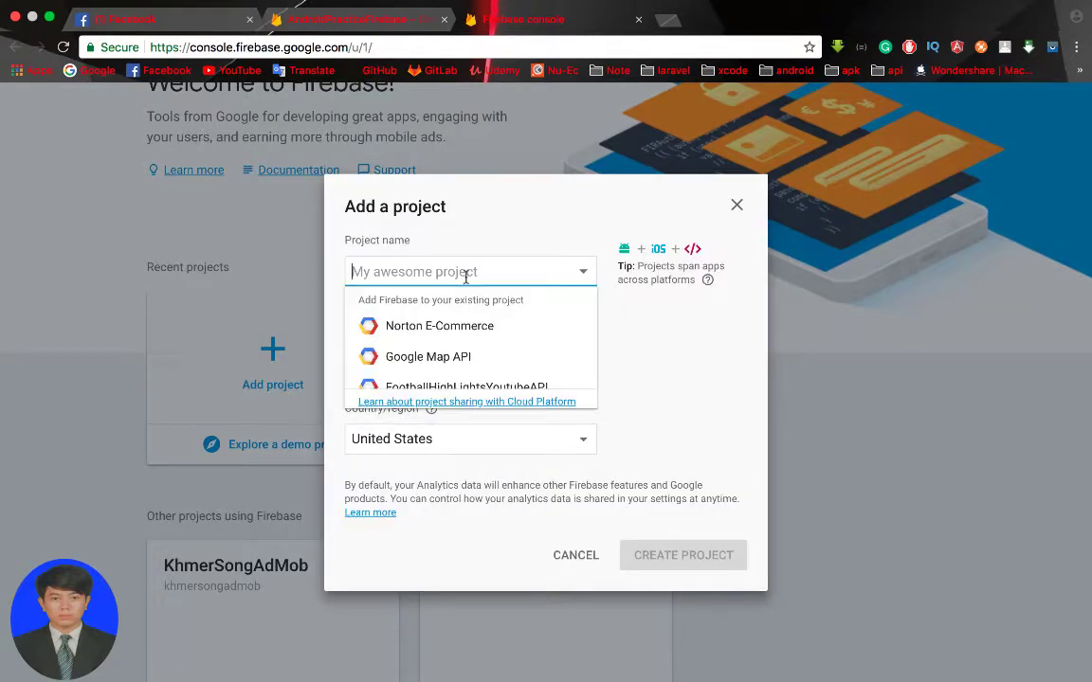
{"action": "mouse_move", "coordinate": [707, 280]}
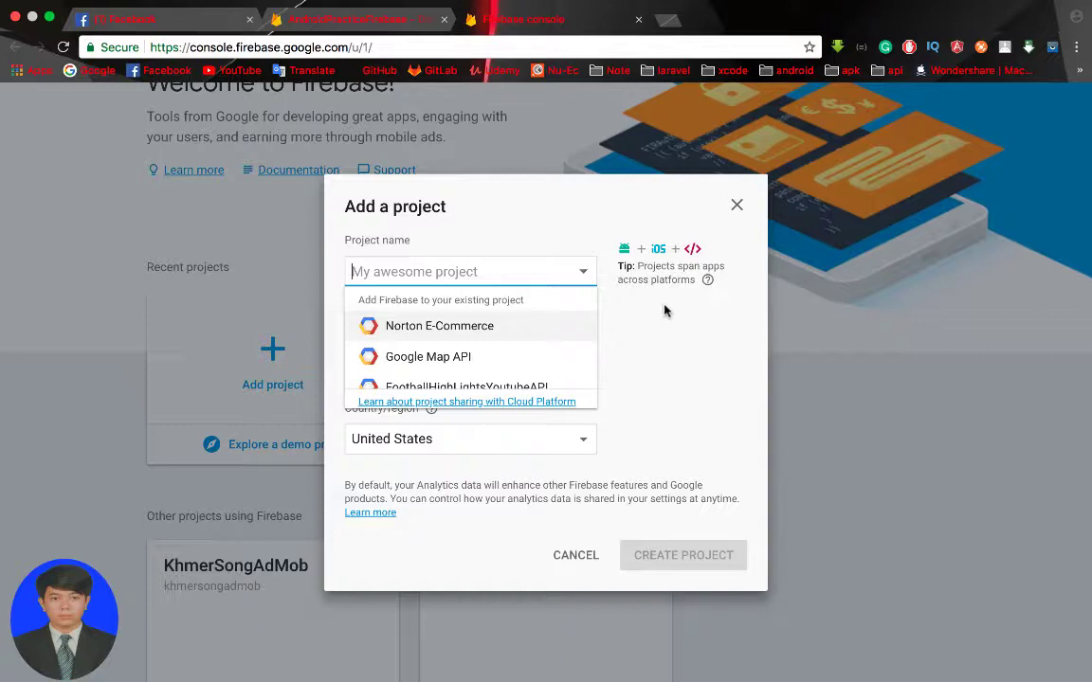
{"action": "type", "text": "Android"}
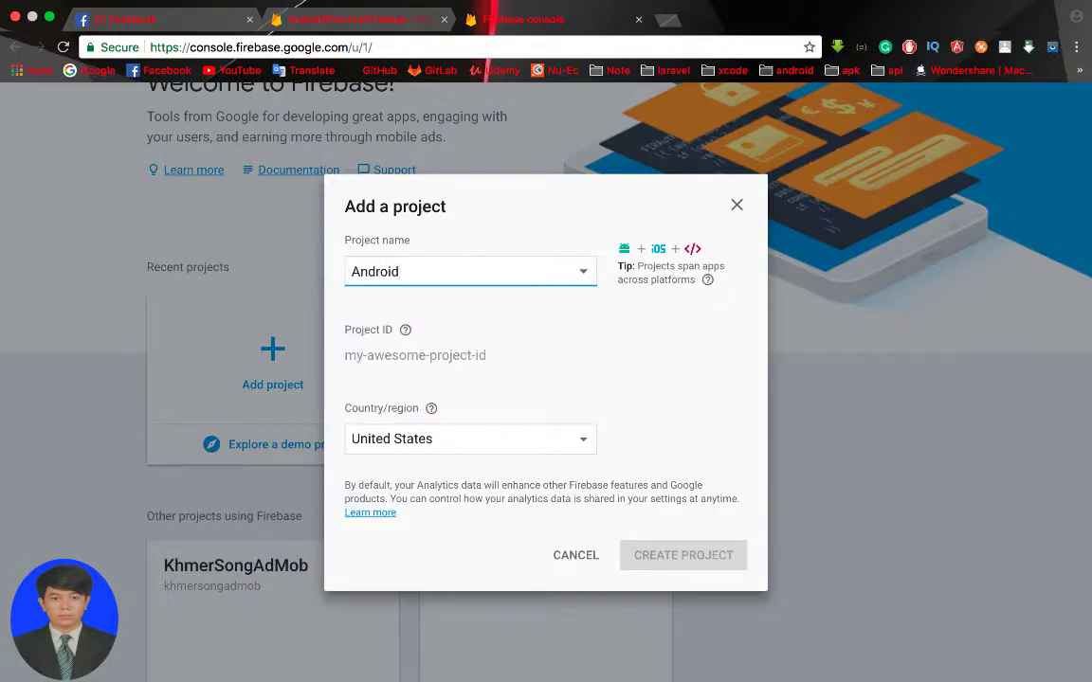
{"action": "type", "text": "Frea"}
{"action": "key", "text": "BackSpace"}
{"action": "key", "text": "BackSpace"}
{"action": "key", "text": "BackSpace"}
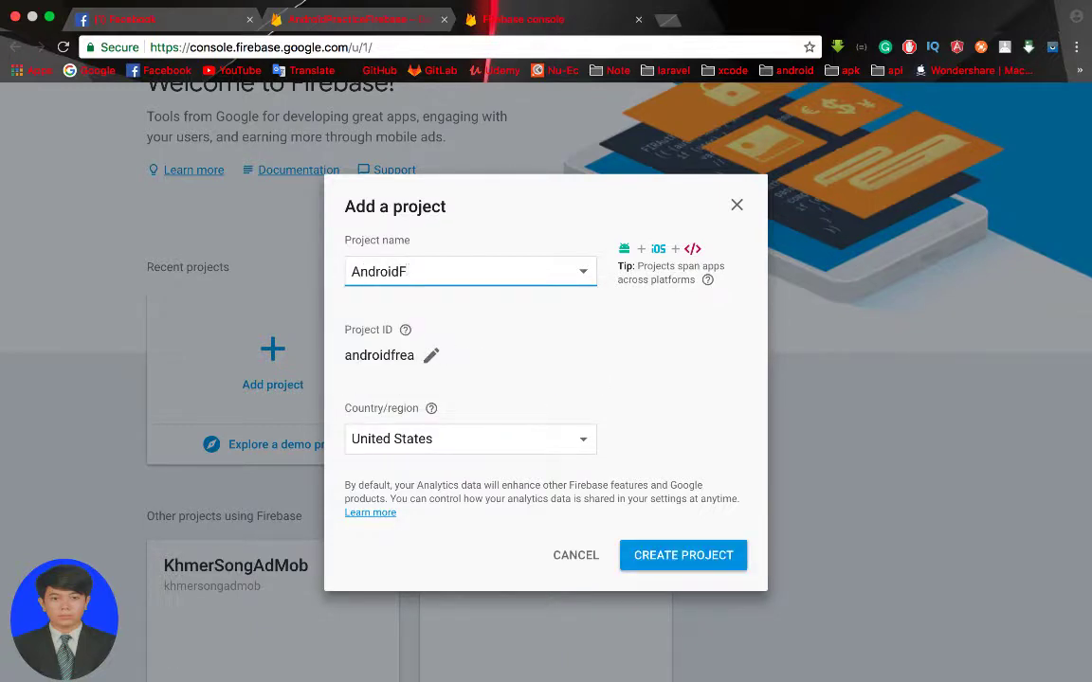
{"action": "key", "text": "BackSpace"}
{"action": "key", "text": "BackSpace"}
{"action": "key", "text": "BackSpace"}
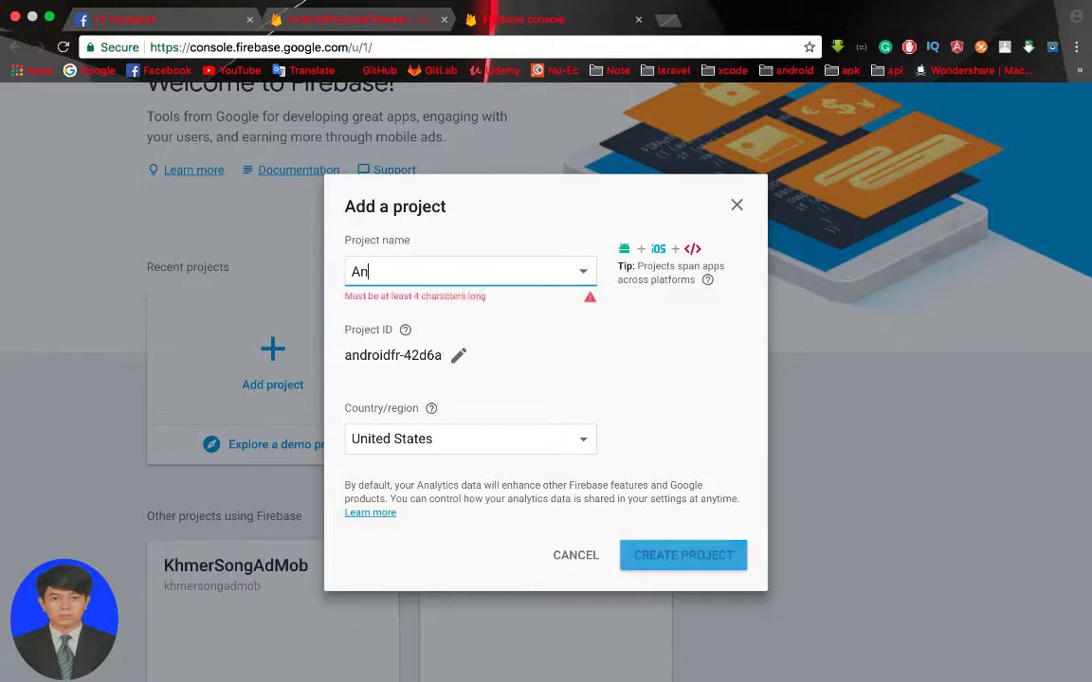
{"action": "key", "text": "BackSpace"}
{"action": "key", "text": "BackSpace"}
{"action": "type", "text": "AndroidF"}
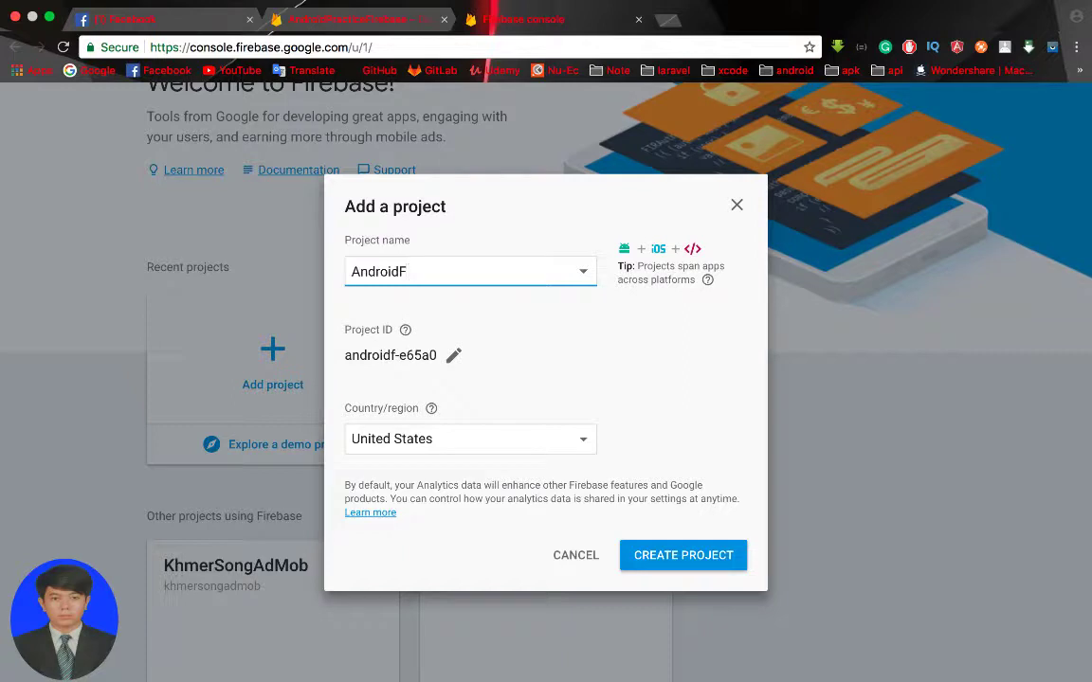
{"action": "type", "text": "irebaseTe"}
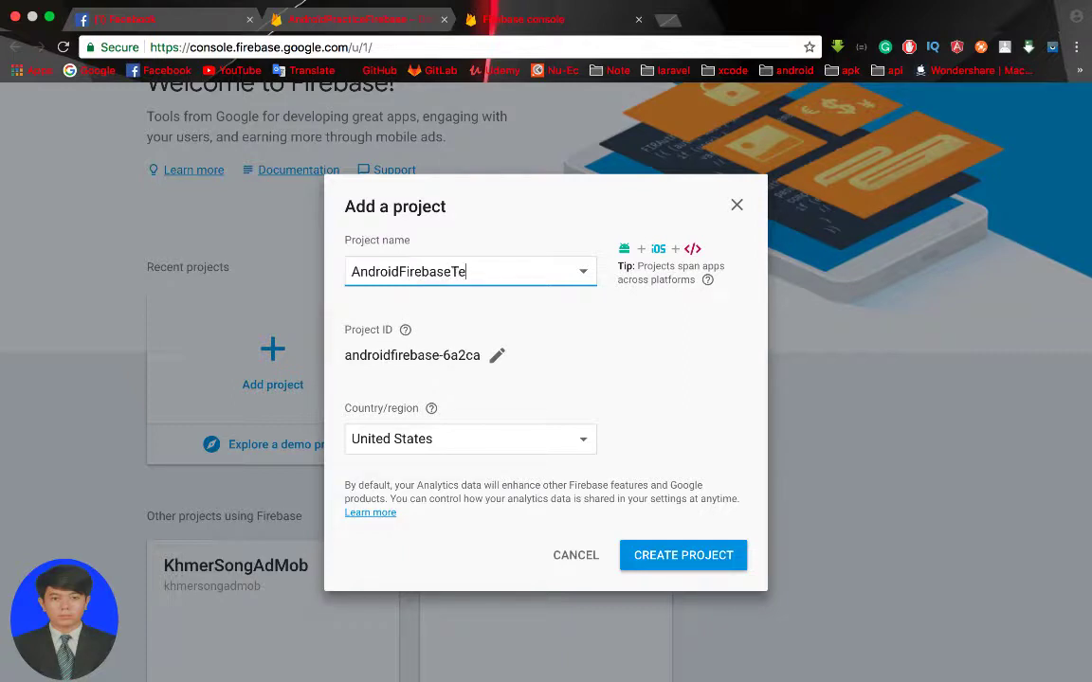
{"action": "type", "text": "ach"}
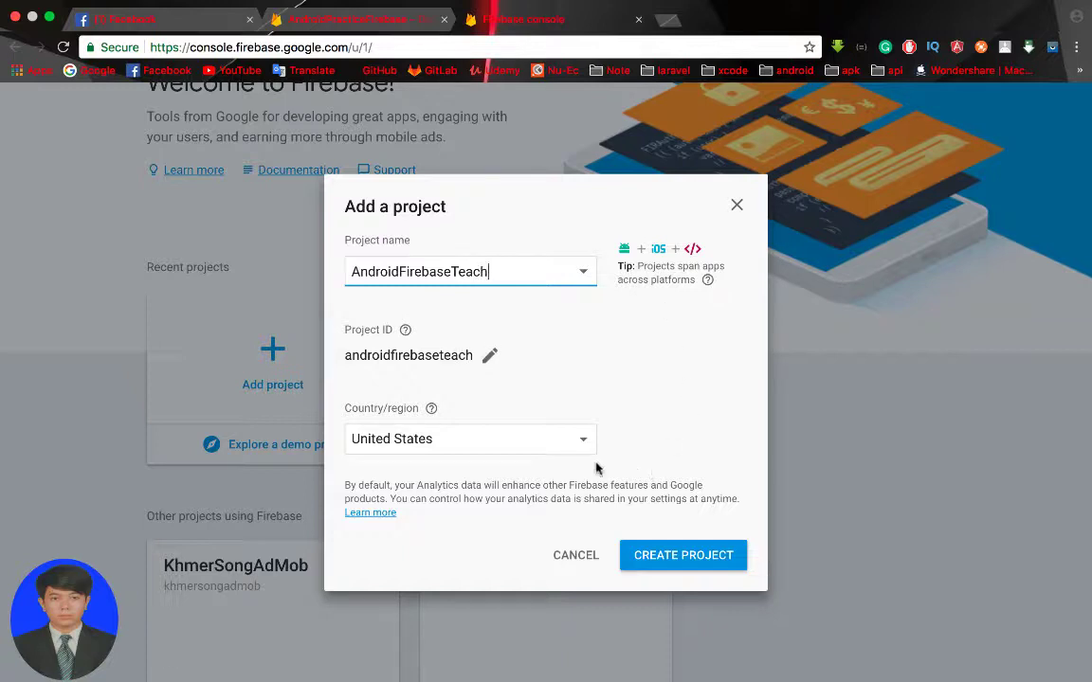
Set the project's country/region to Cambodia and create the project.
{"action": "left_click", "coordinate": [505, 449]}
{"action": "scroll", "coordinate": [445, 464], "scroll_direction": "down", "scroll_amount": 2}
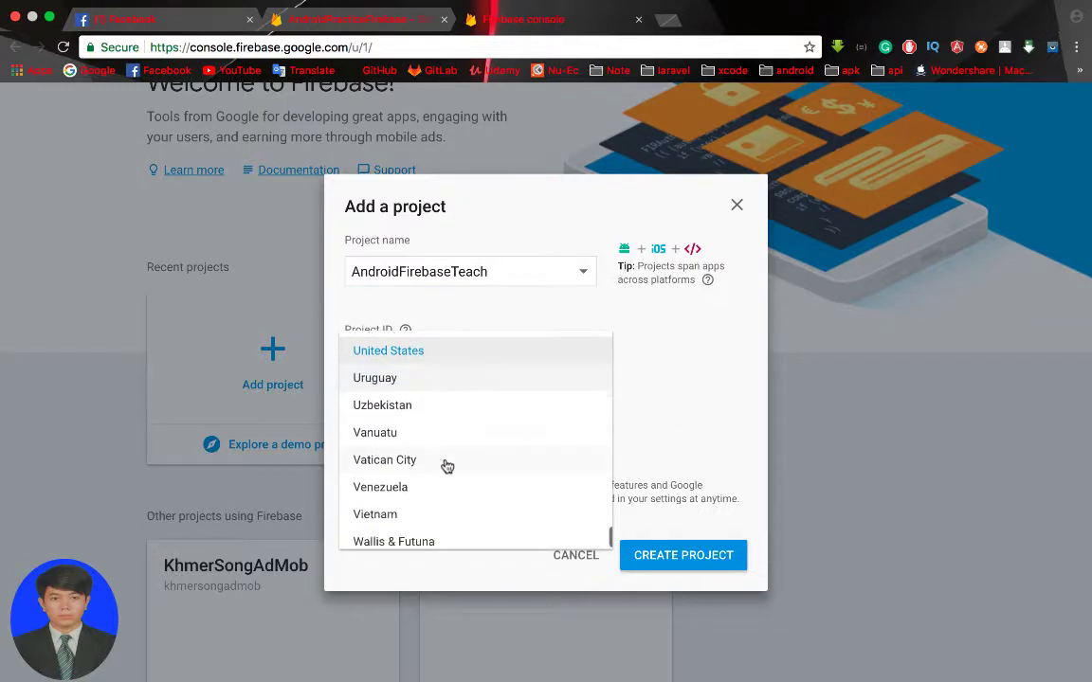
{"action": "scroll", "coordinate": [445, 465], "scroll_direction": "down", "scroll_amount": 3}
{"action": "scroll", "coordinate": [446, 465], "scroll_direction": "down", "scroll_amount": 1}
{"action": "scroll", "coordinate": [445, 465], "scroll_direction": "up", "scroll_amount": 5}
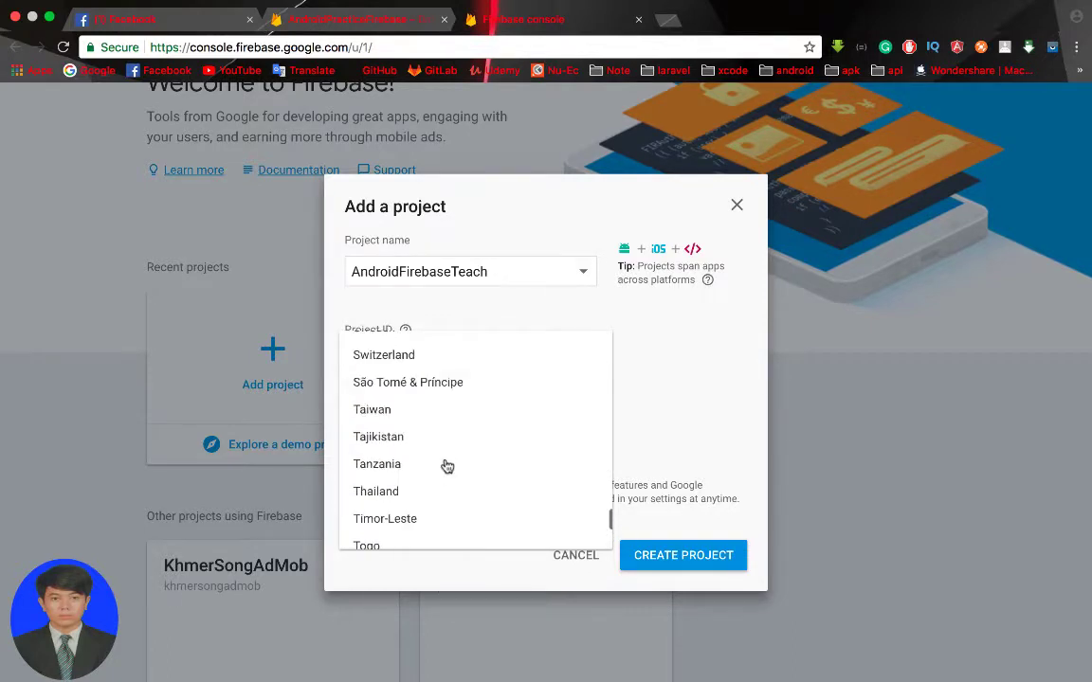
{"action": "scroll", "coordinate": [448, 396], "scroll_direction": "up", "scroll_amount": 15}
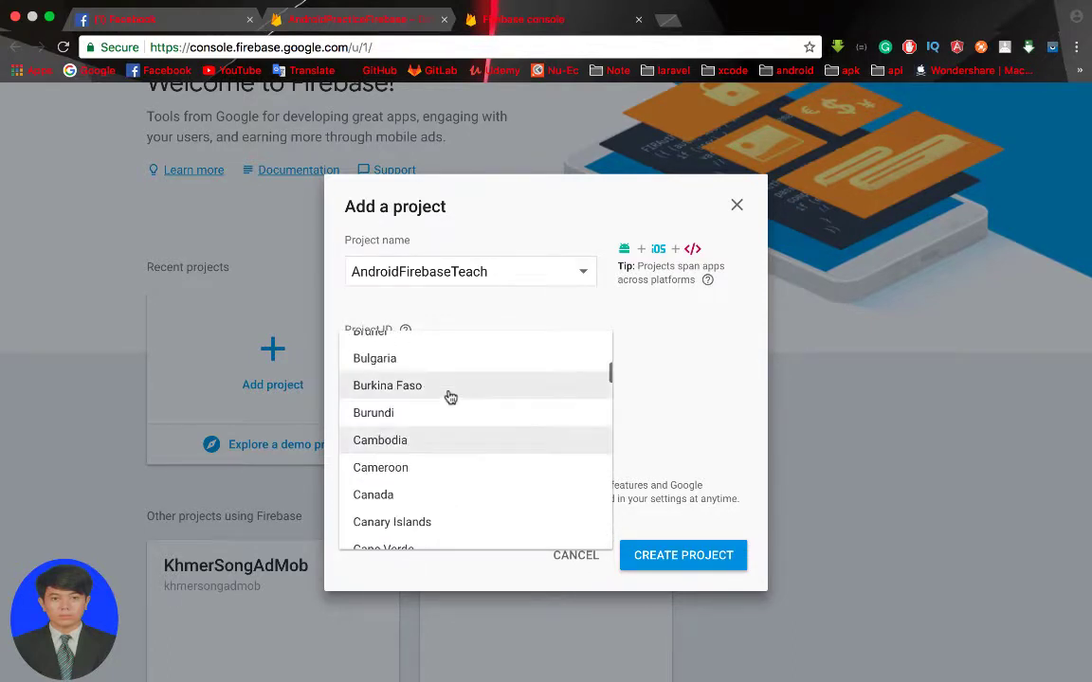
{"action": "left_click", "coordinate": [412, 447]}
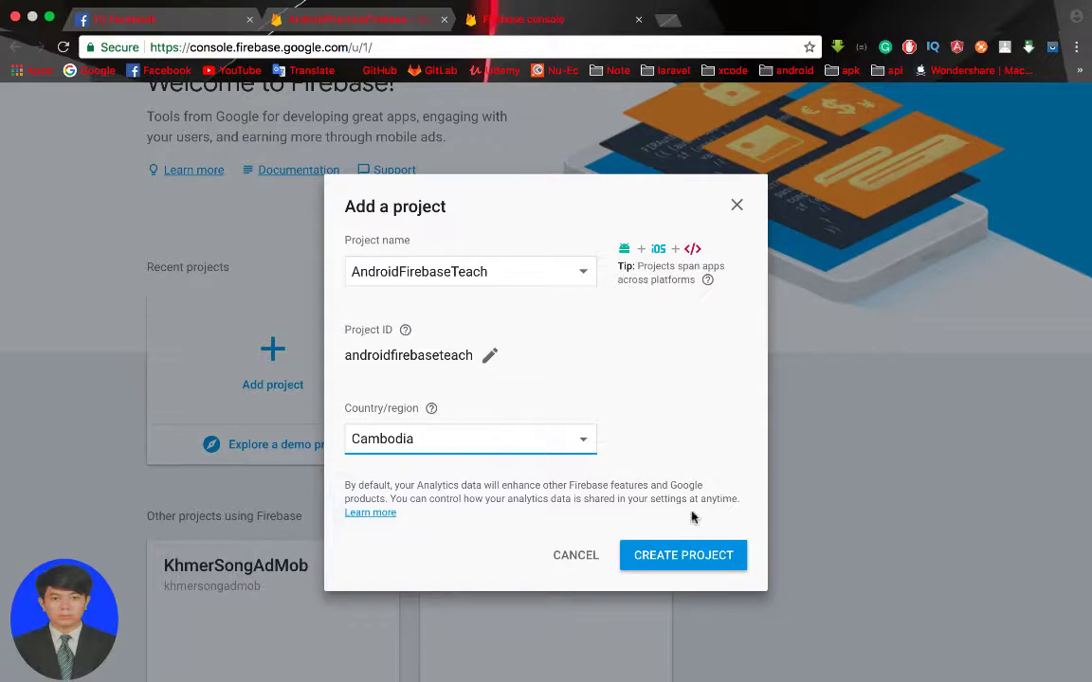
{"action": "left_click", "coordinate": [713, 563]}
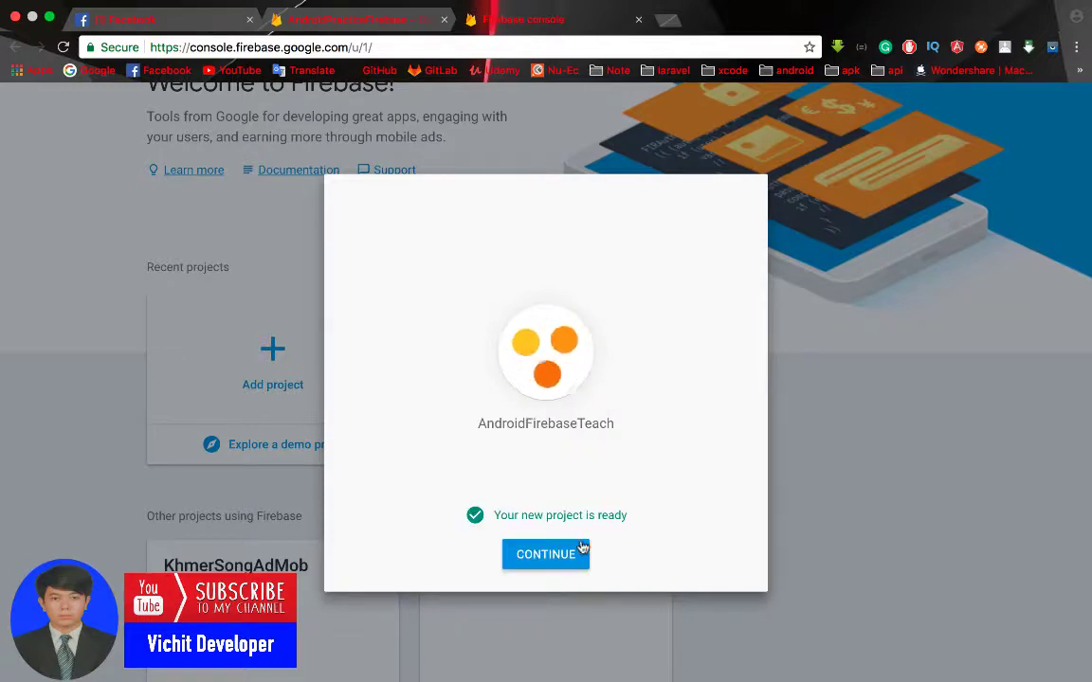
Continue to the AndroidFirebaseTeach overview, briefly comparing it with the AndroidPracticeFirebase tab.
{"action": "left_click", "coordinate": [569, 559]}
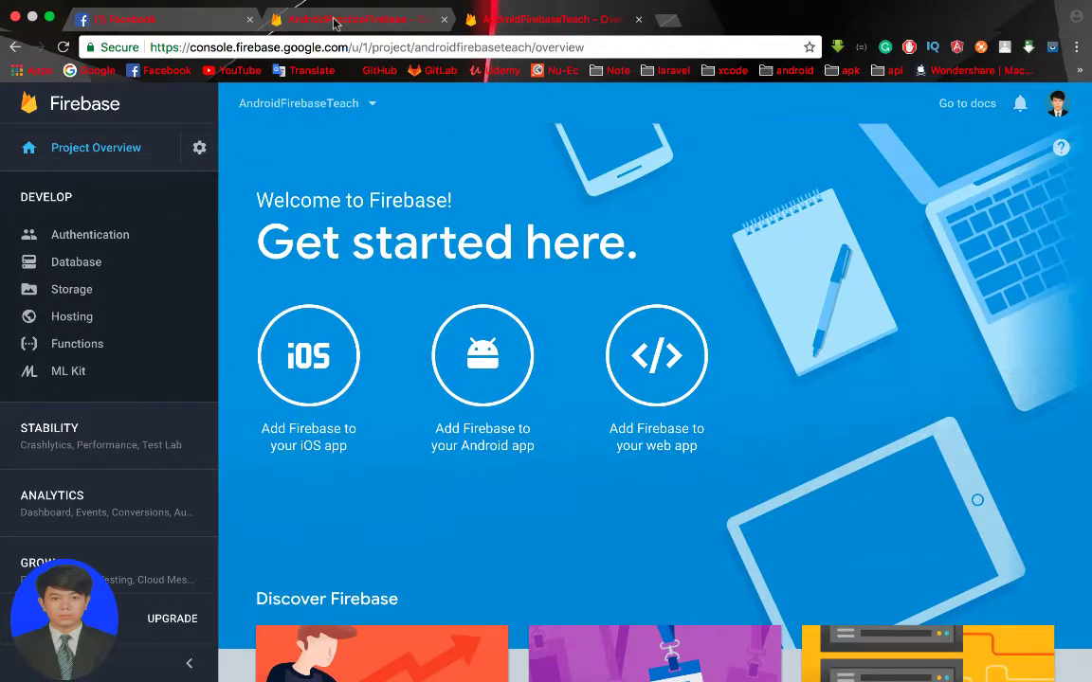
{"action": "left_click", "coordinate": [333, 23]}
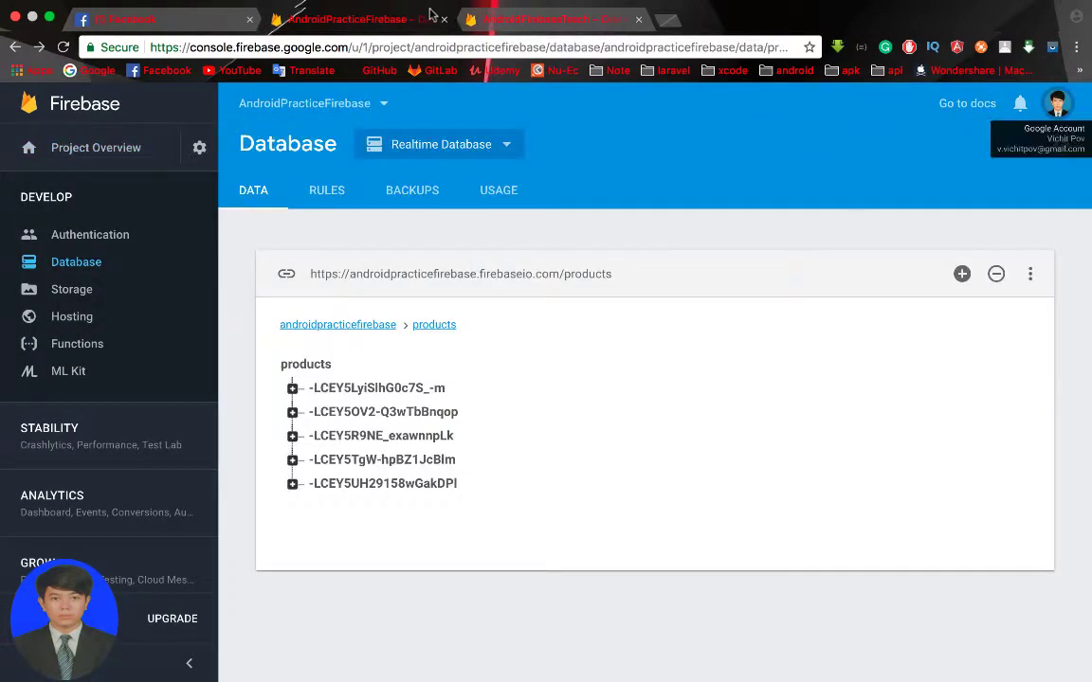
{"action": "left_click", "coordinate": [480, 26]}
{"action": "scroll", "coordinate": [464, 209], "scroll_direction": "down", "scroll_amount": 3}
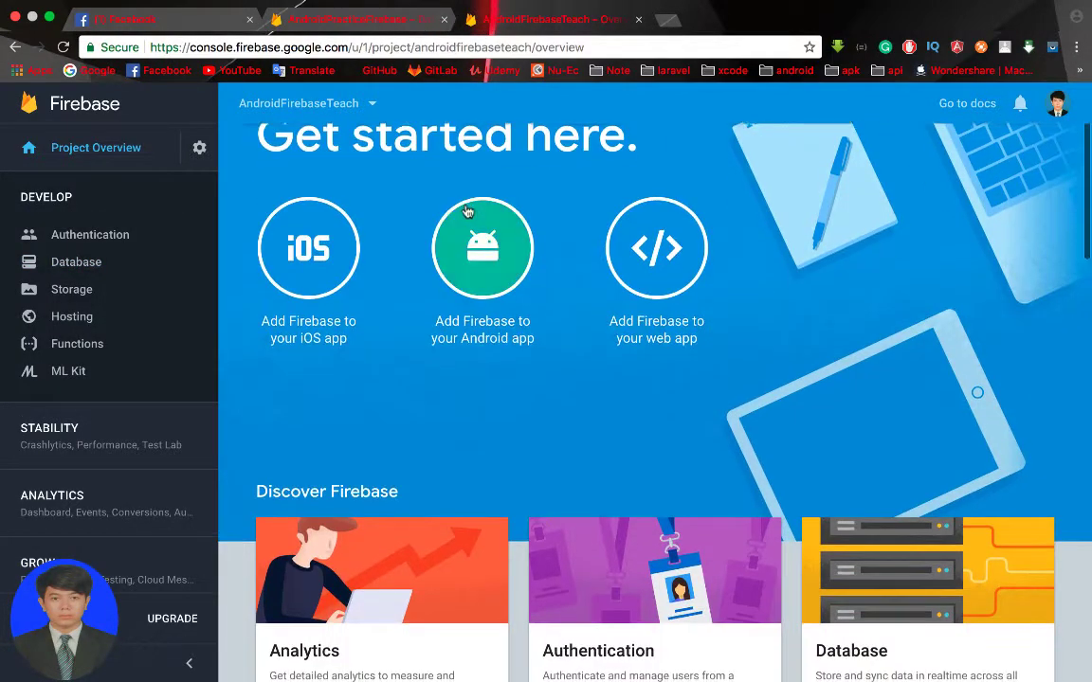
{"action": "scroll", "coordinate": [465, 208], "scroll_direction": "up", "scroll_amount": 3}
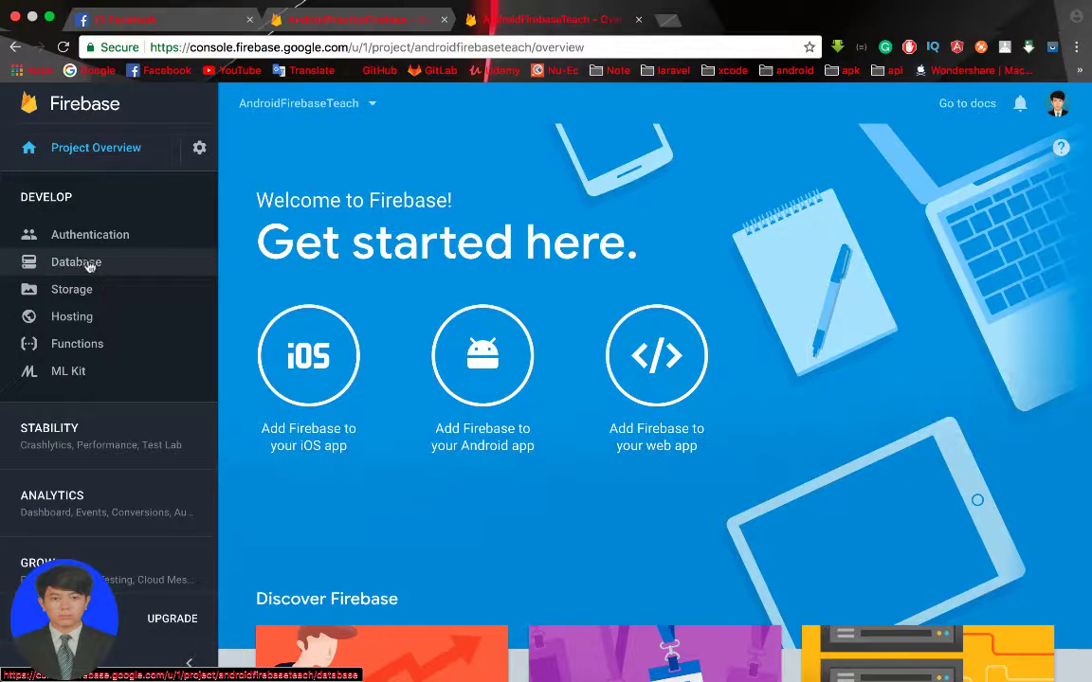
Go to Database in the sidebar and begin Realtime Database setup.
{"action": "left_click", "coordinate": [85, 263]}
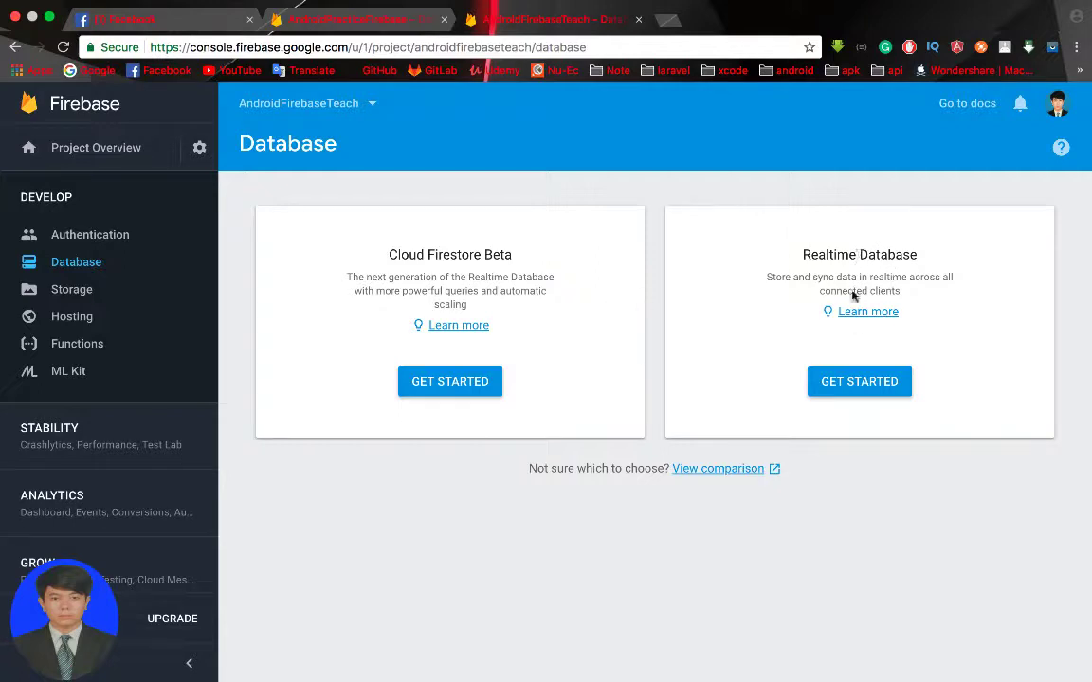
{"action": "left_click", "coordinate": [862, 383]}
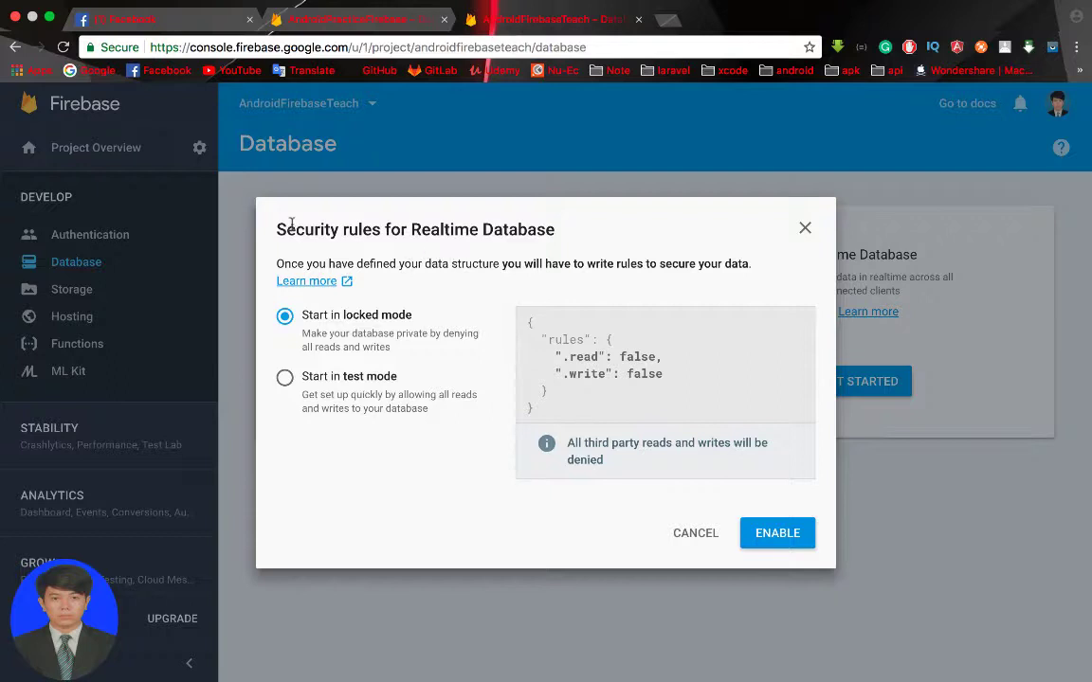
Select the word 'Security' in the rules dialog title and dismiss its definition popup.
{"action": "left_click_drag", "start_coordinate": [272, 229], "coordinate": [564, 249]}
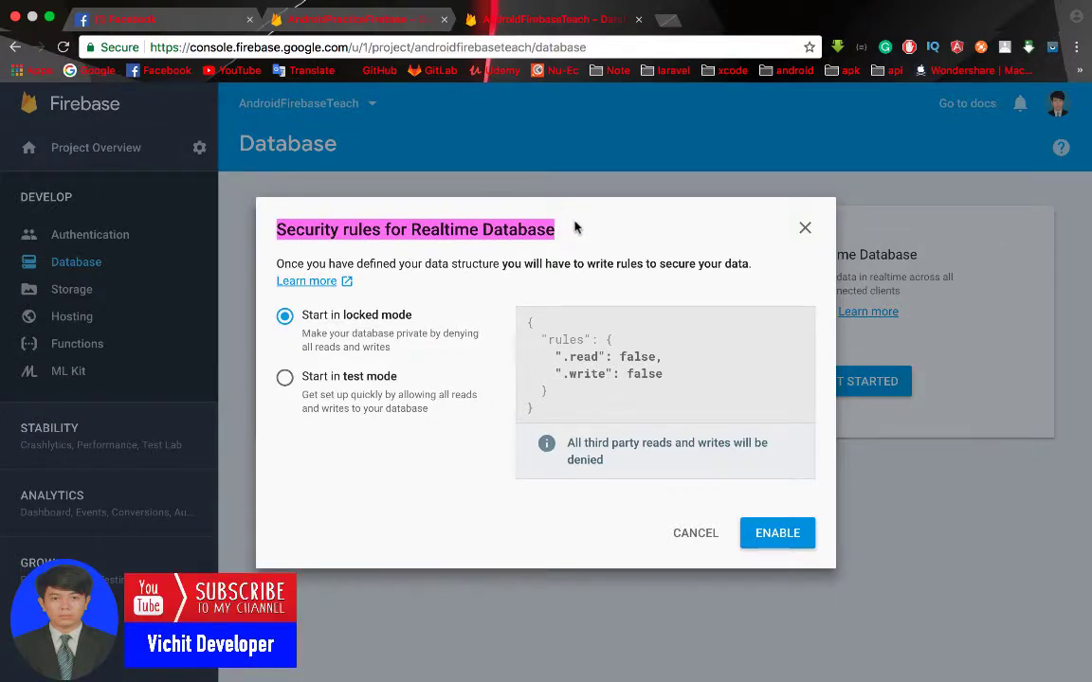
{"action": "left_click", "coordinate": [519, 207]}
{"action": "double_click", "coordinate": [323, 231]}
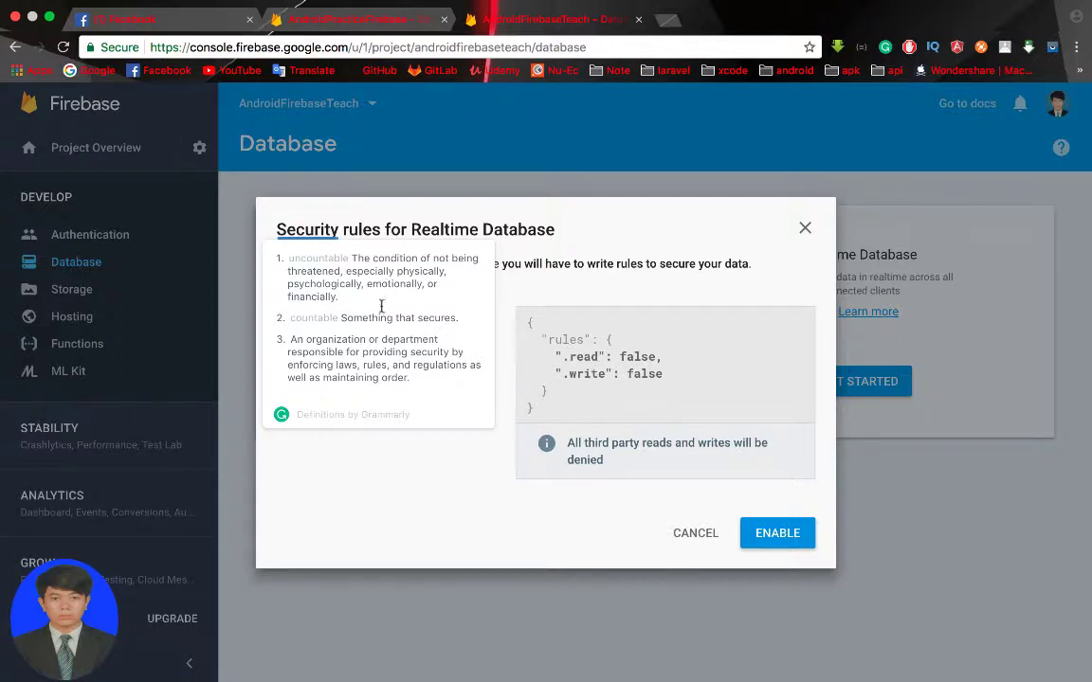
{"action": "left_click", "coordinate": [383, 451]}
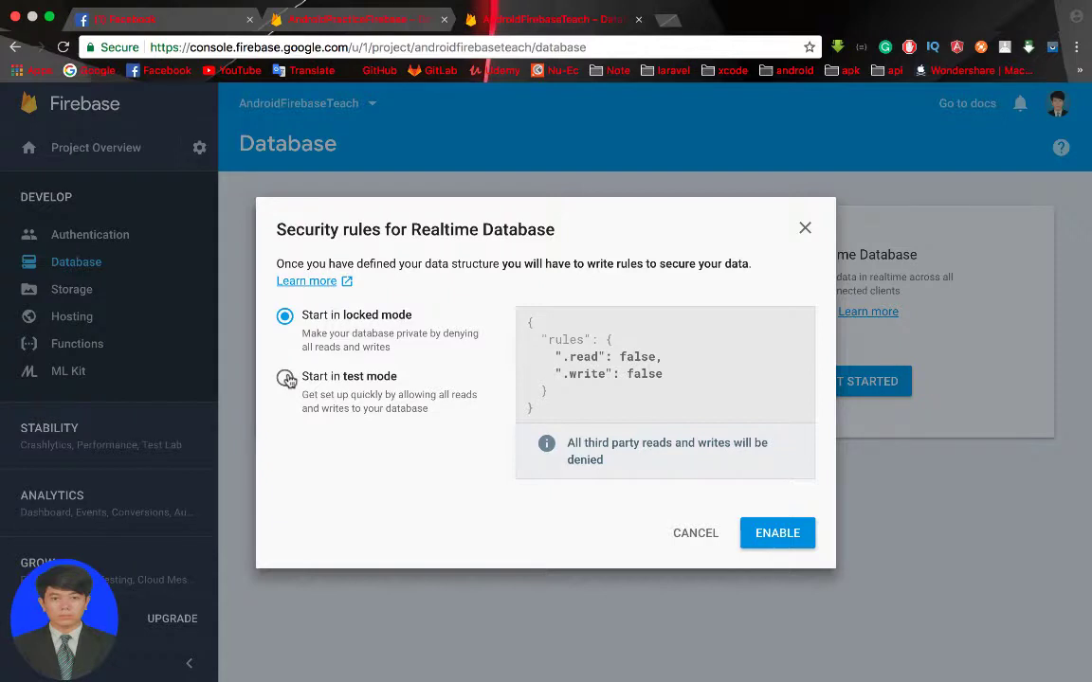
Enable the database in test mode and delete the root data, leaving it null.
{"action": "left_click", "coordinate": [287, 380]}
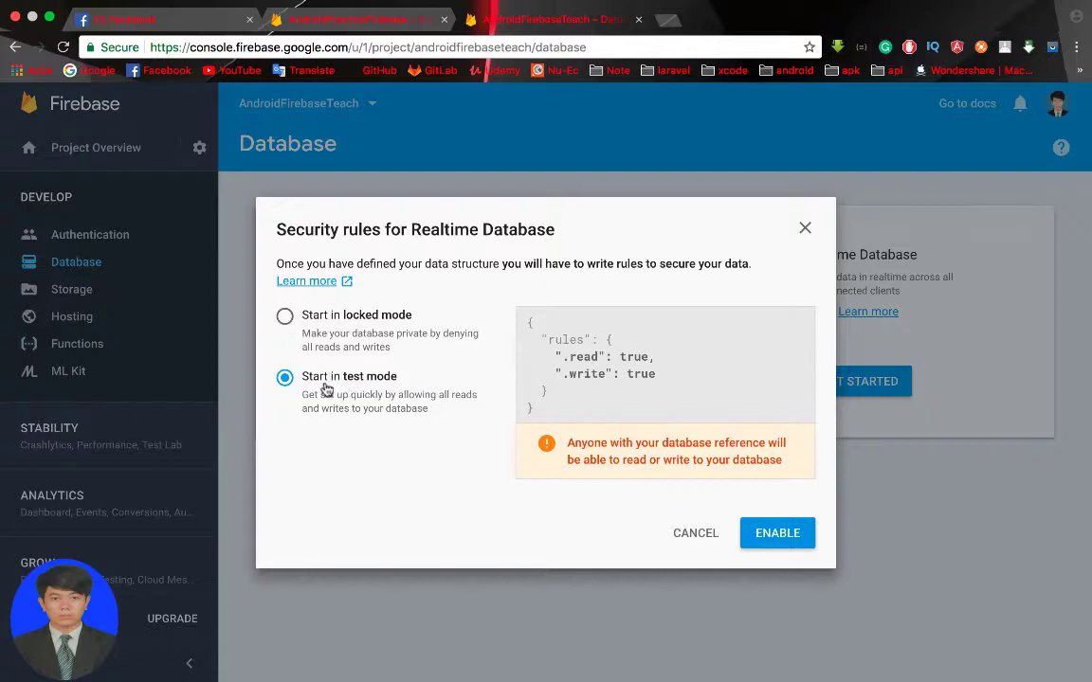
{"action": "left_click", "coordinate": [766, 535]}
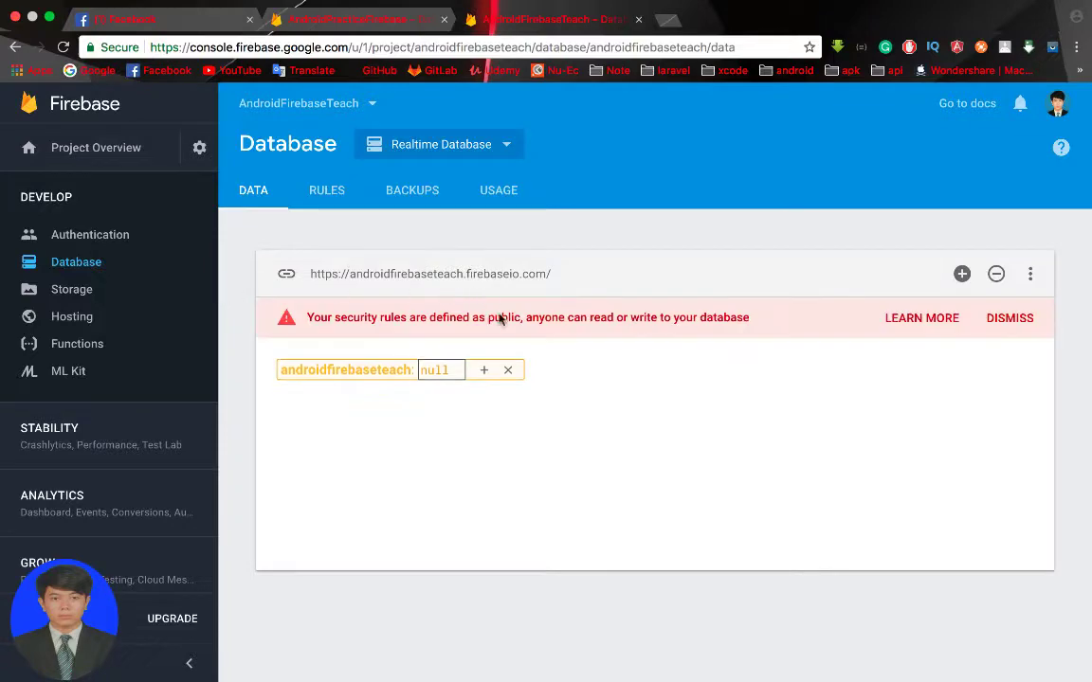
{"action": "left_click", "coordinate": [509, 370]}
{"action": "left_click", "coordinate": [735, 461]}
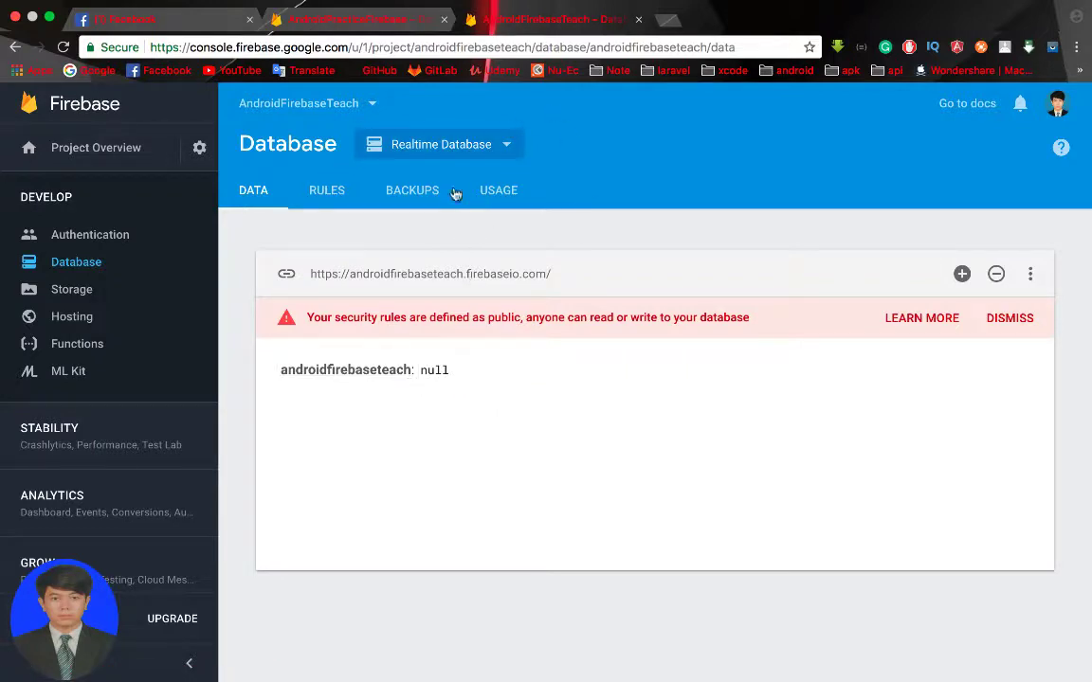
Switch to the AndroidPracticeFirebase database tab and glance at the project list.
{"action": "left_click", "coordinate": [402, 21]}
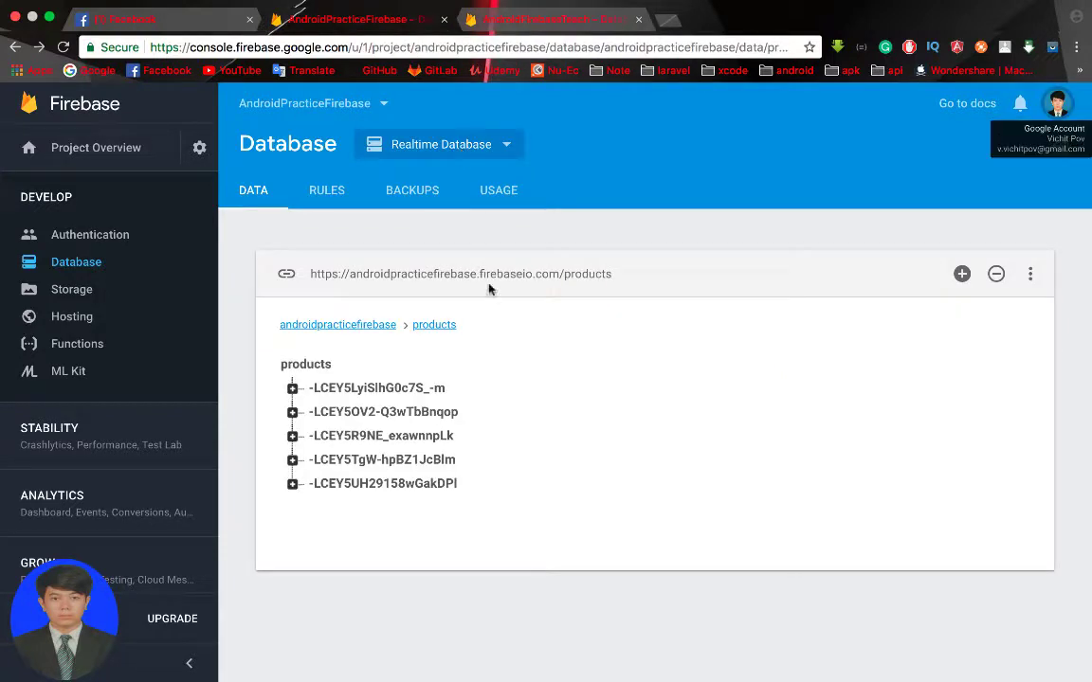
{"action": "left_click", "coordinate": [312, 107]}
{"action": "left_click", "coordinate": [582, 201]}
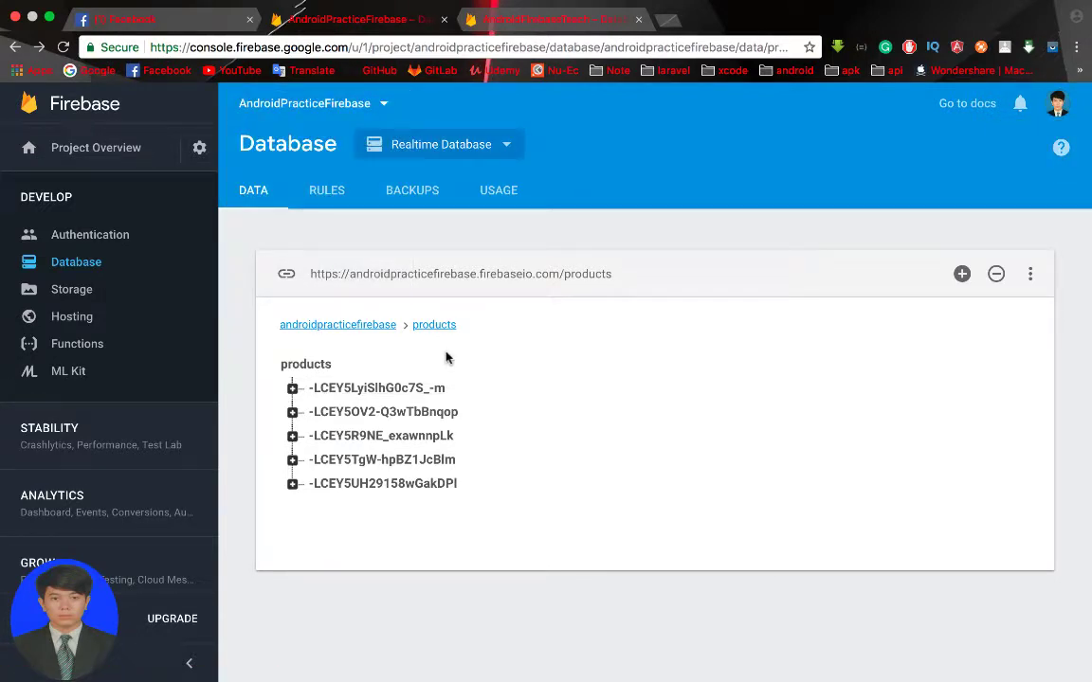
Expand the first product entry to reveal its description, id, title and url fields.
{"action": "mouse_move", "coordinate": [275, 372]}
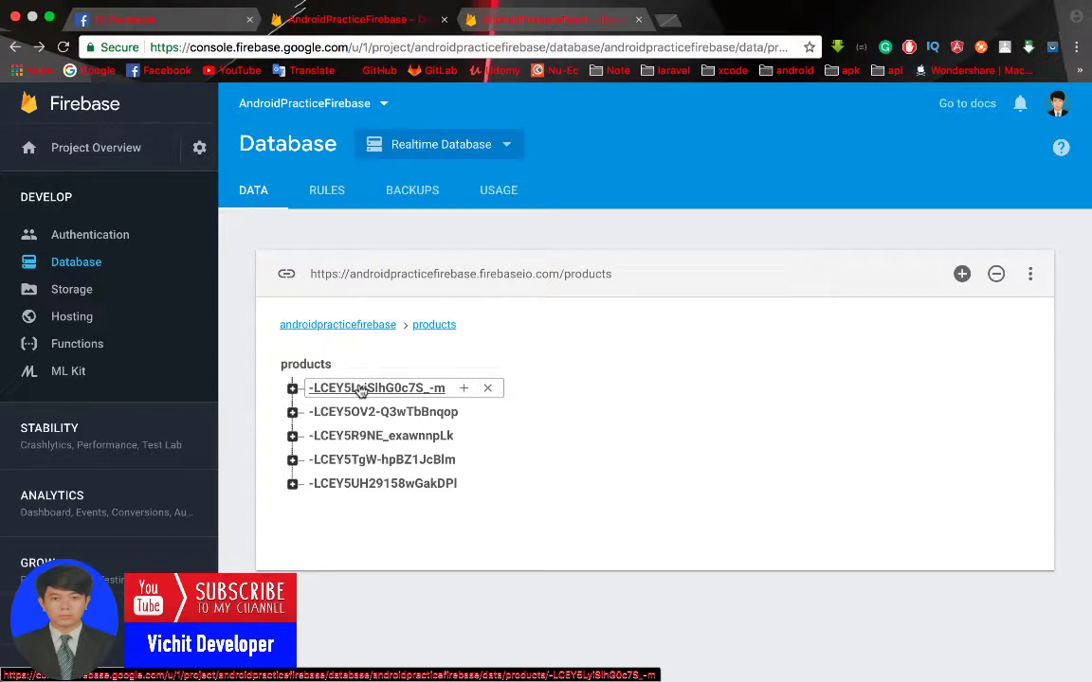
{"action": "left_click", "coordinate": [292, 388]}
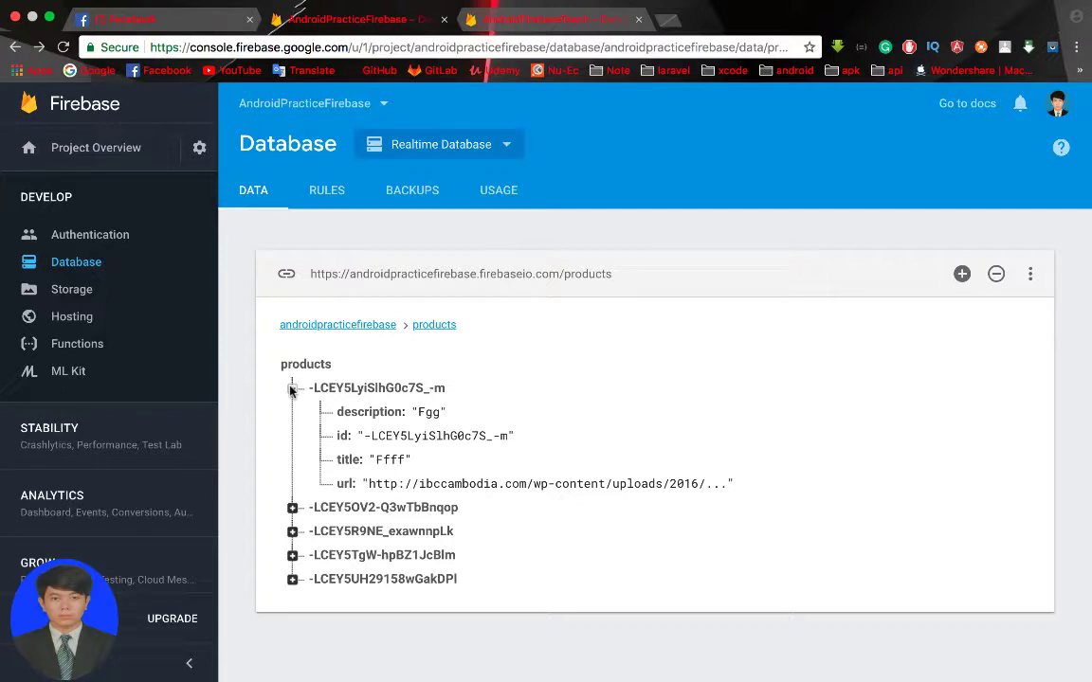
{"action": "left_click", "coordinate": [291, 388]}
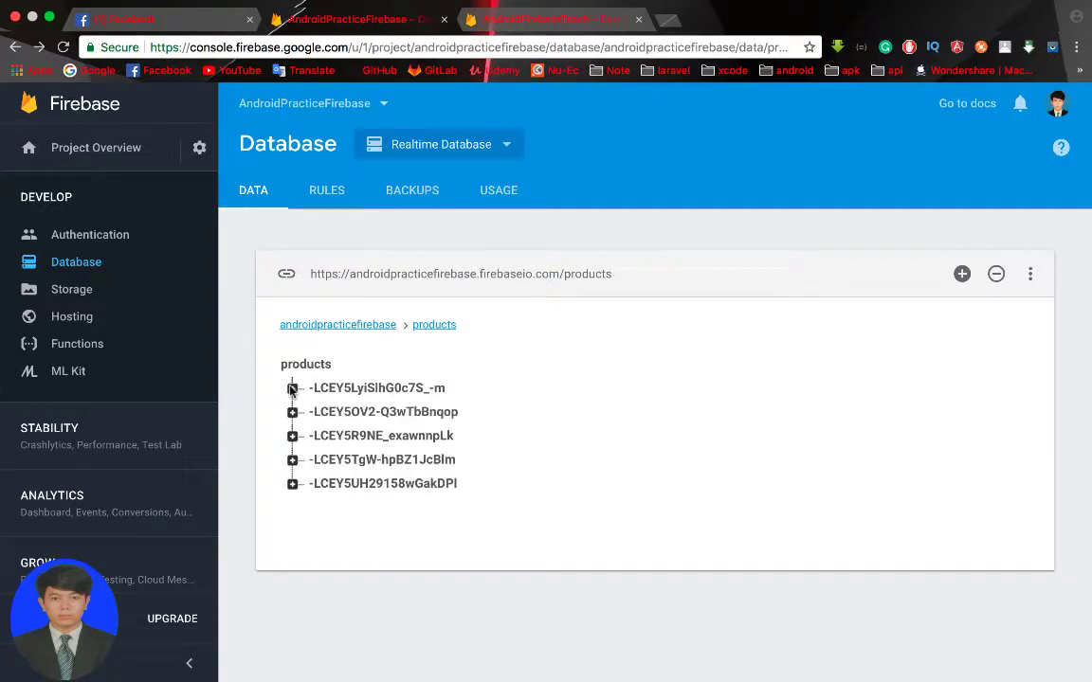
{"action": "left_click", "coordinate": [292, 389]}
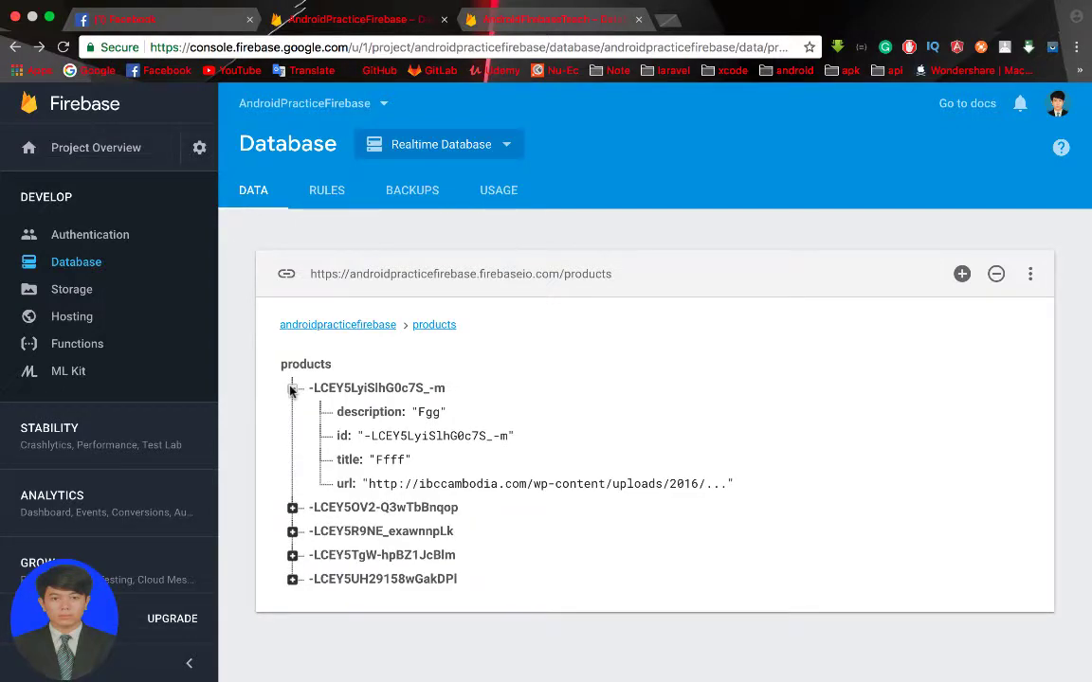
{"action": "left_click", "coordinate": [292, 388]}
{"action": "left_click", "coordinate": [292, 389]}
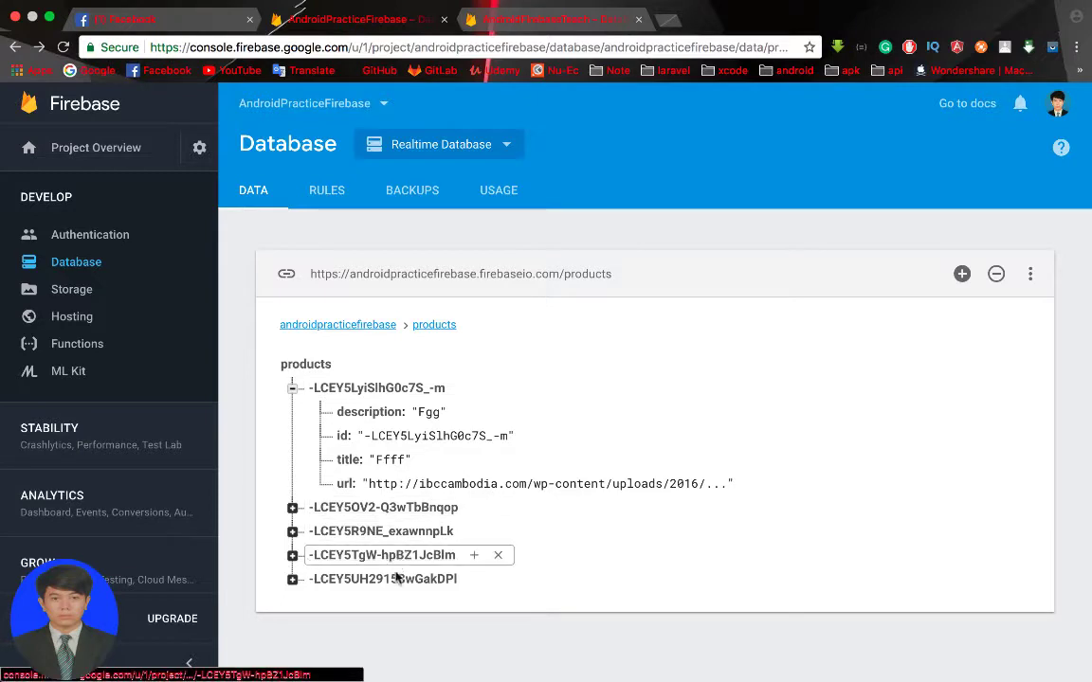
{"action": "mouse_move", "coordinate": [294, 364]}
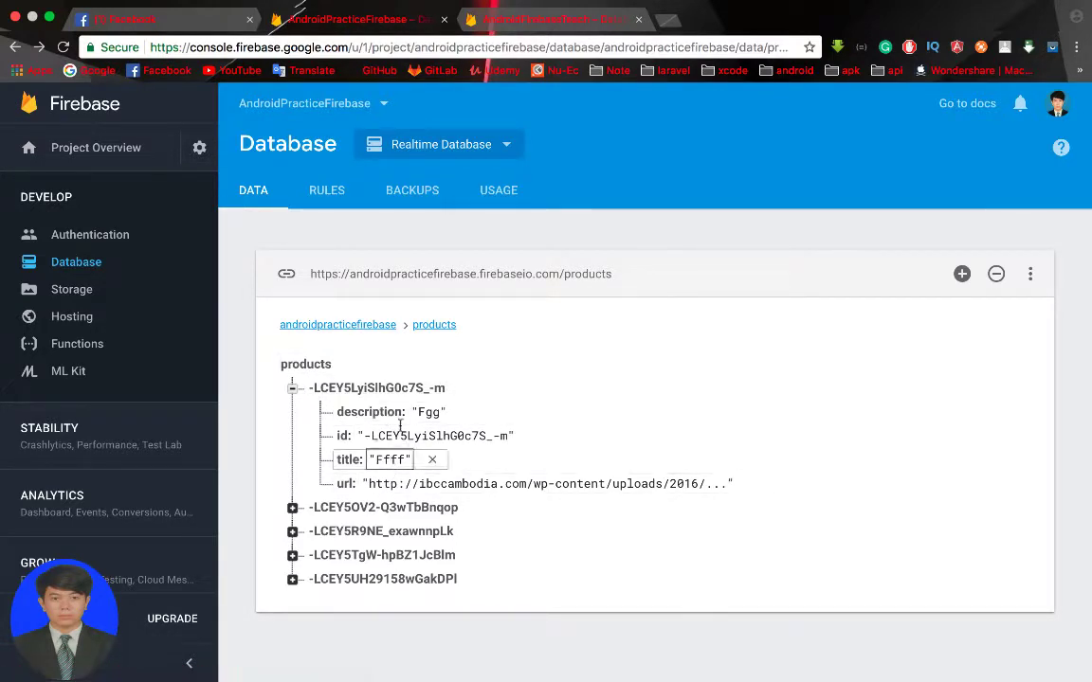
Expand the second, third, fourth and fifth product entries.
{"action": "left_click", "coordinate": [296, 390]}
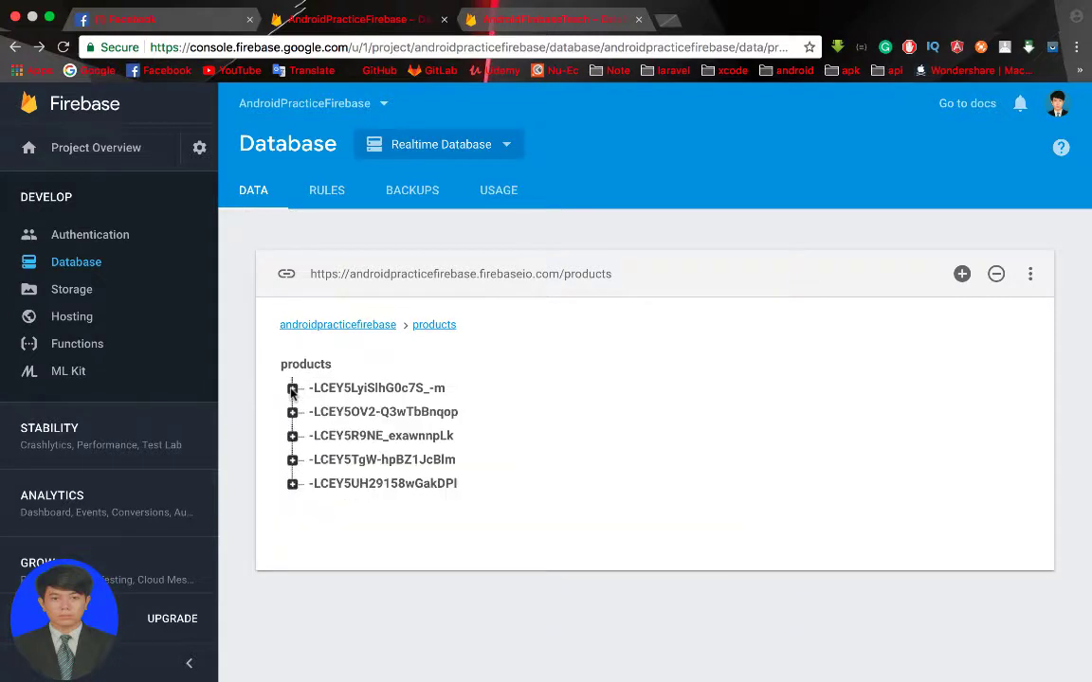
{"action": "left_click", "coordinate": [293, 413]}
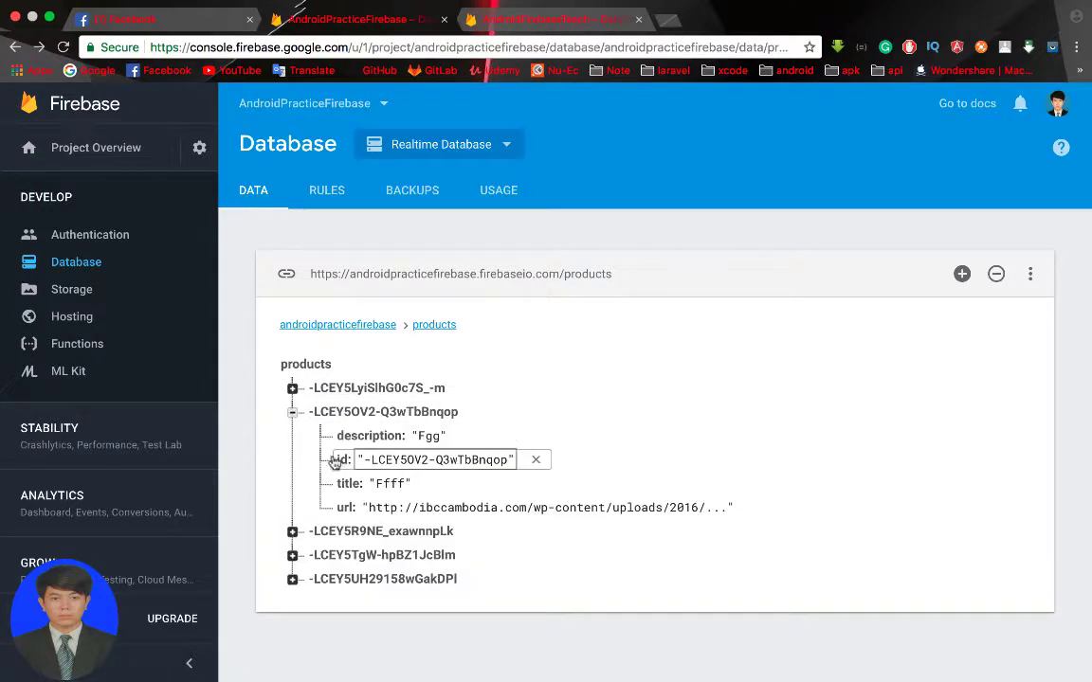
{"action": "left_click", "coordinate": [293, 534]}
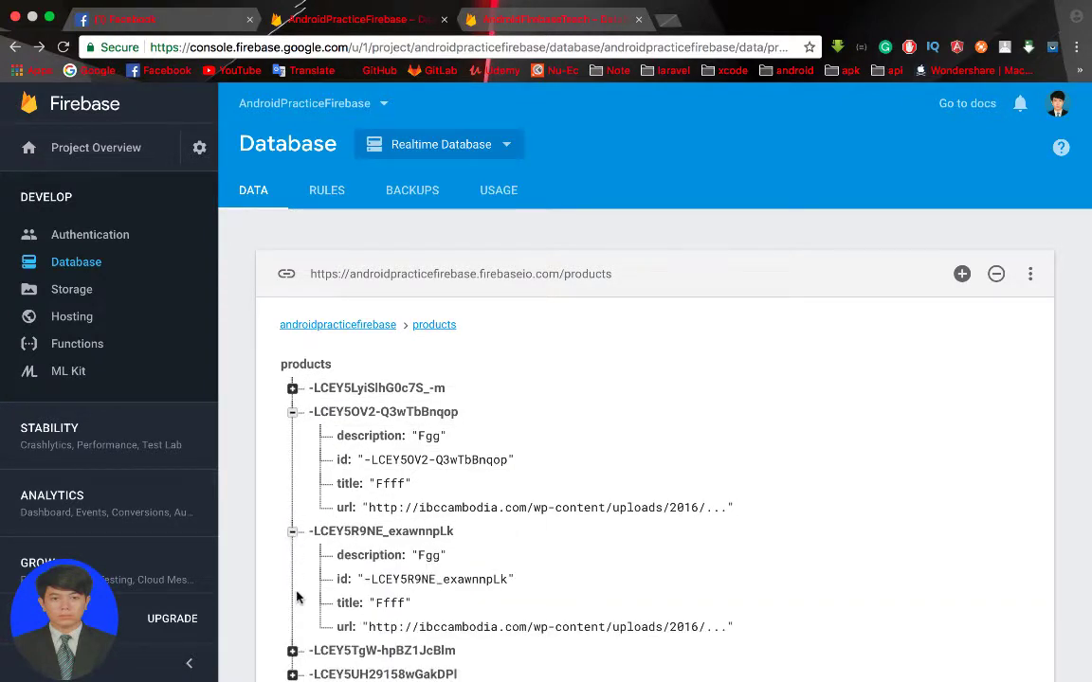
{"action": "scroll", "coordinate": [292, 599], "scroll_direction": "down", "scroll_amount": 1}
{"action": "left_click", "coordinate": [292, 608]}
{"action": "scroll", "coordinate": [293, 614], "scroll_direction": "down", "scroll_amount": 2}
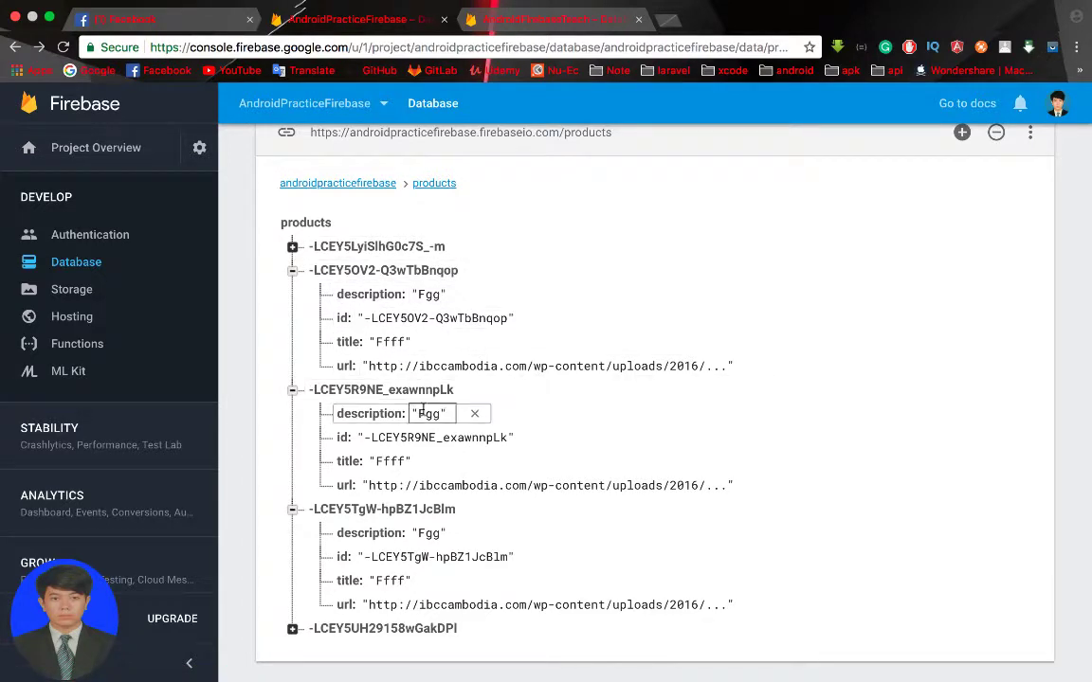
{"action": "left_click", "coordinate": [293, 628]}
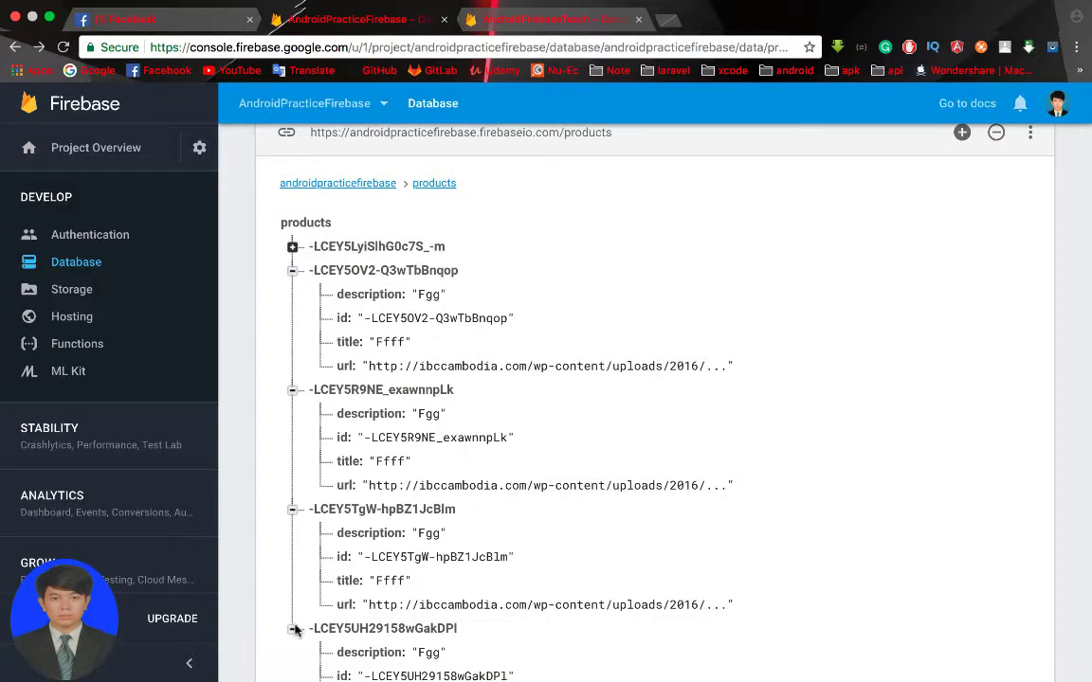
{"action": "scroll", "coordinate": [313, 568], "scroll_direction": "down", "scroll_amount": 1}
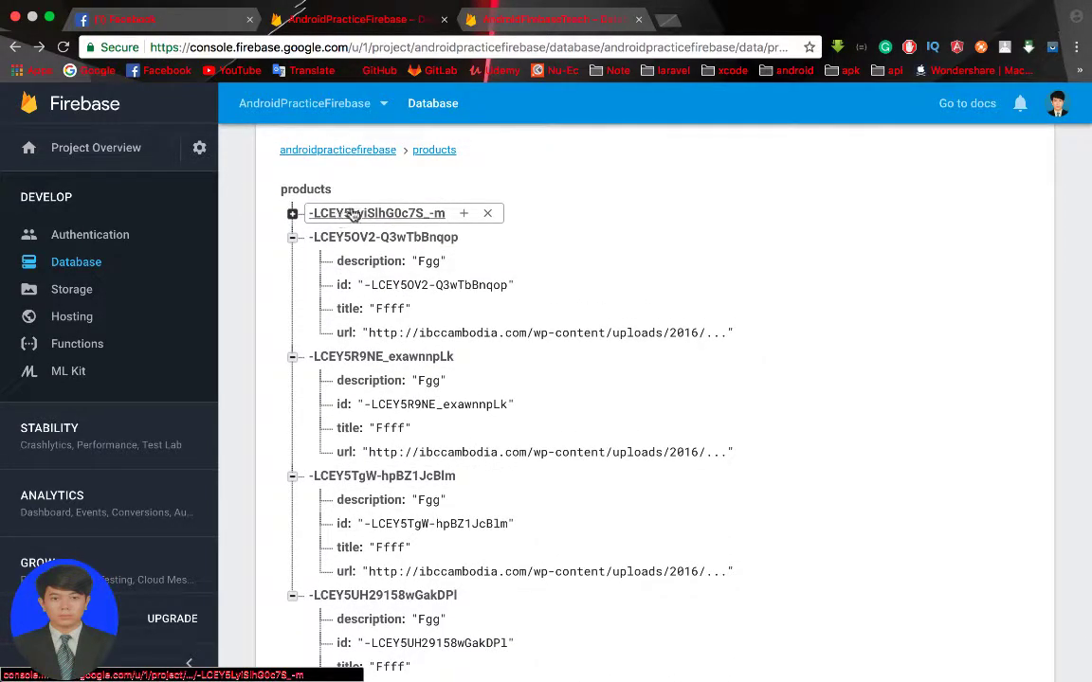
Re-expand the first product and scroll through all five entries' fields.
{"action": "left_click", "coordinate": [292, 213]}
{"action": "scroll", "coordinate": [363, 220], "scroll_direction": "down", "scroll_amount": 2}
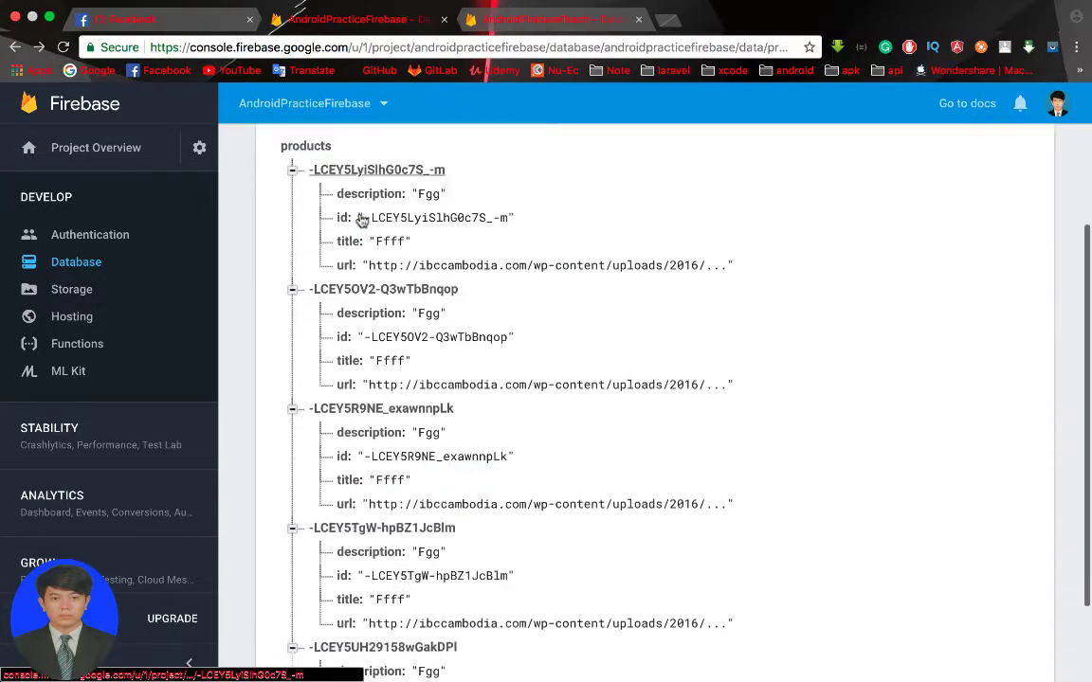
{"action": "scroll", "coordinate": [364, 247], "scroll_direction": "up", "scroll_amount": 4}
{"action": "scroll", "coordinate": [365, 278], "scroll_direction": "down", "scroll_amount": 1}
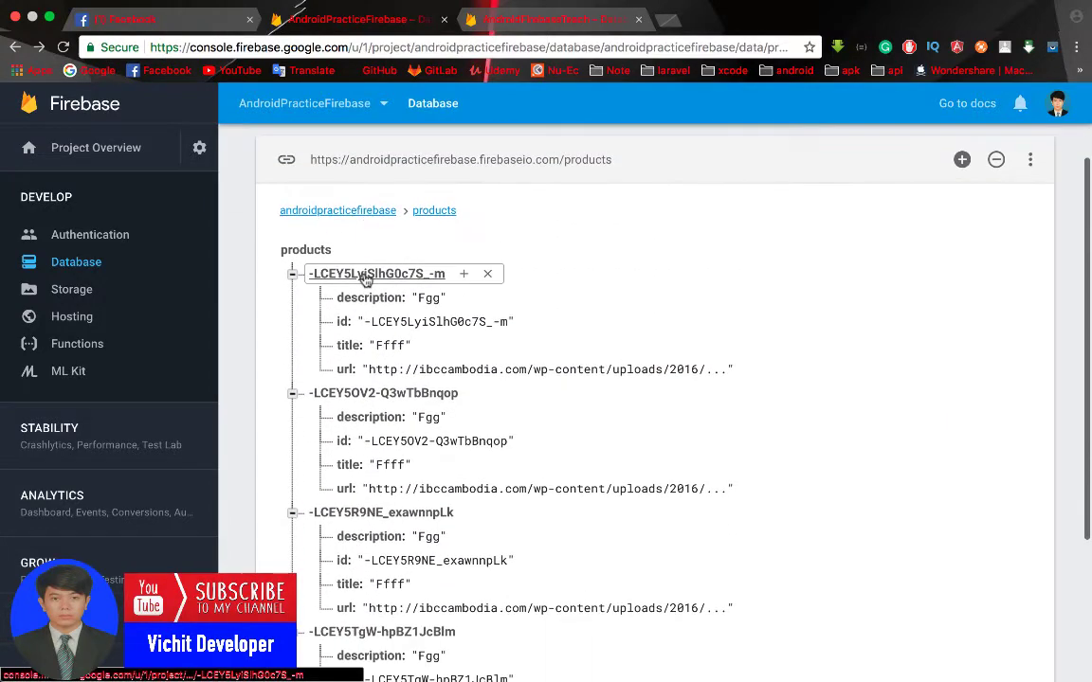
{"action": "scroll", "coordinate": [465, 346], "scroll_direction": "down", "scroll_amount": 1}
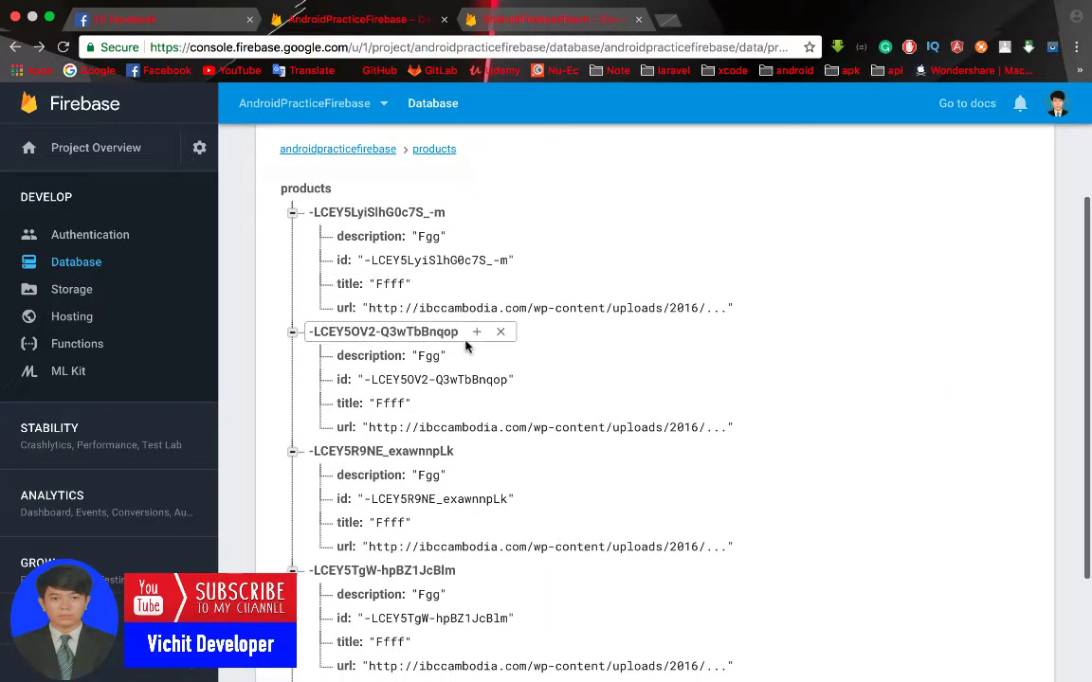
{"action": "scroll", "coordinate": [465, 347], "scroll_direction": "down", "scroll_amount": 1}
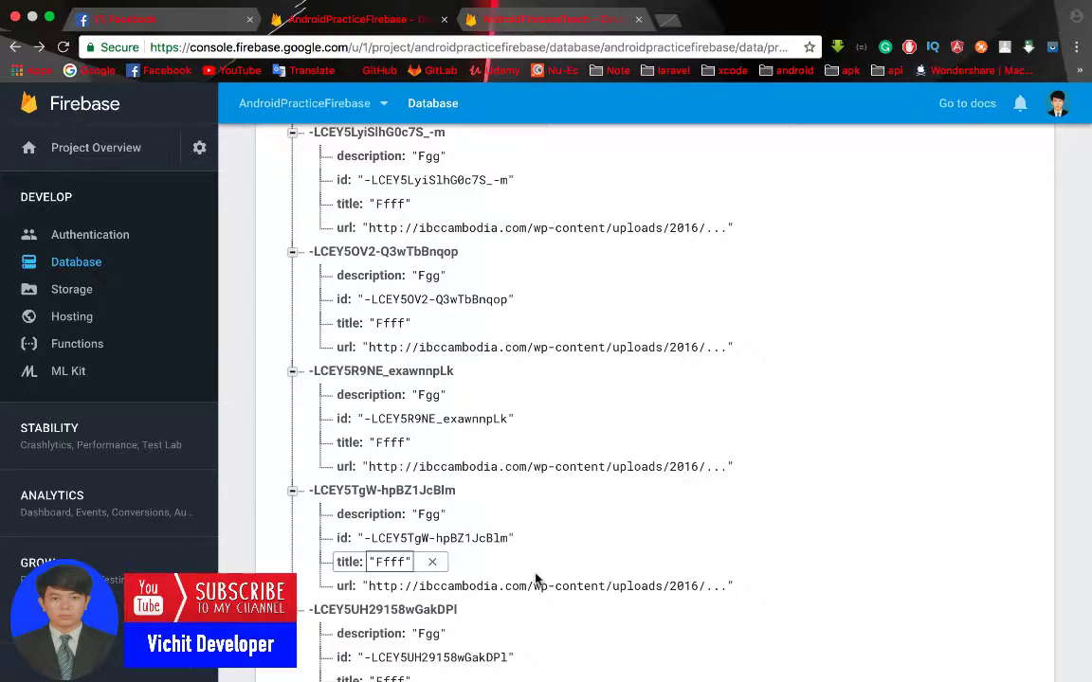
{"action": "scroll", "coordinate": [563, 455], "scroll_direction": "up", "scroll_amount": 1}
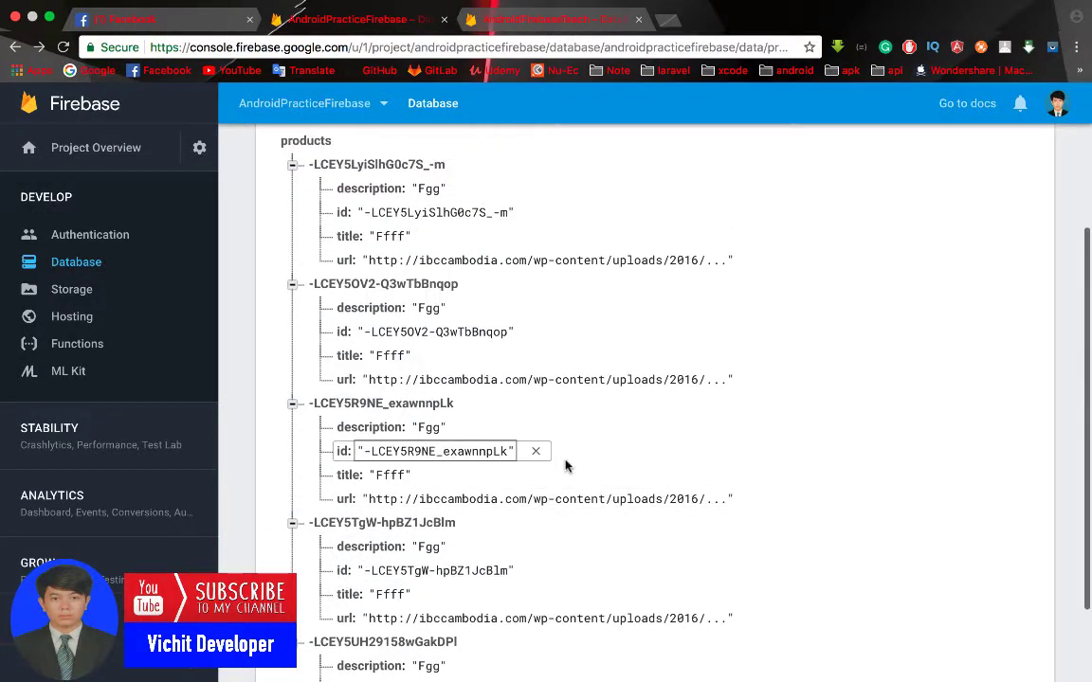
Delete all data at the AndroidFirebaseTeach database root and dismiss the security rules banner.
{"action": "left_click", "coordinate": [565, 28]}
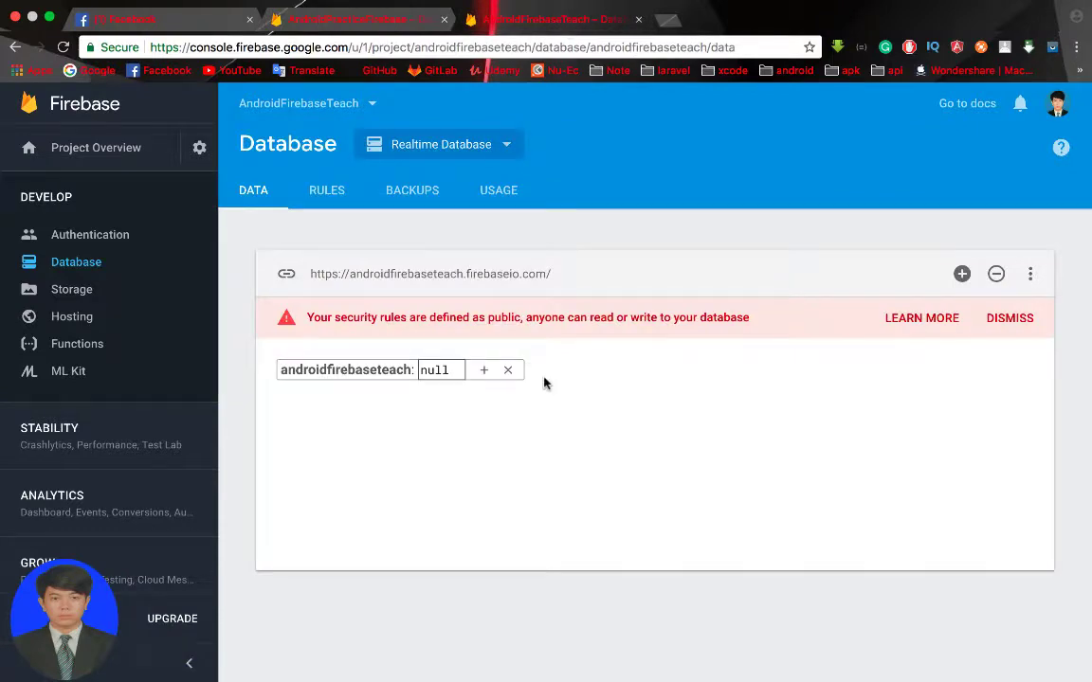
{"action": "left_click", "coordinate": [509, 370]}
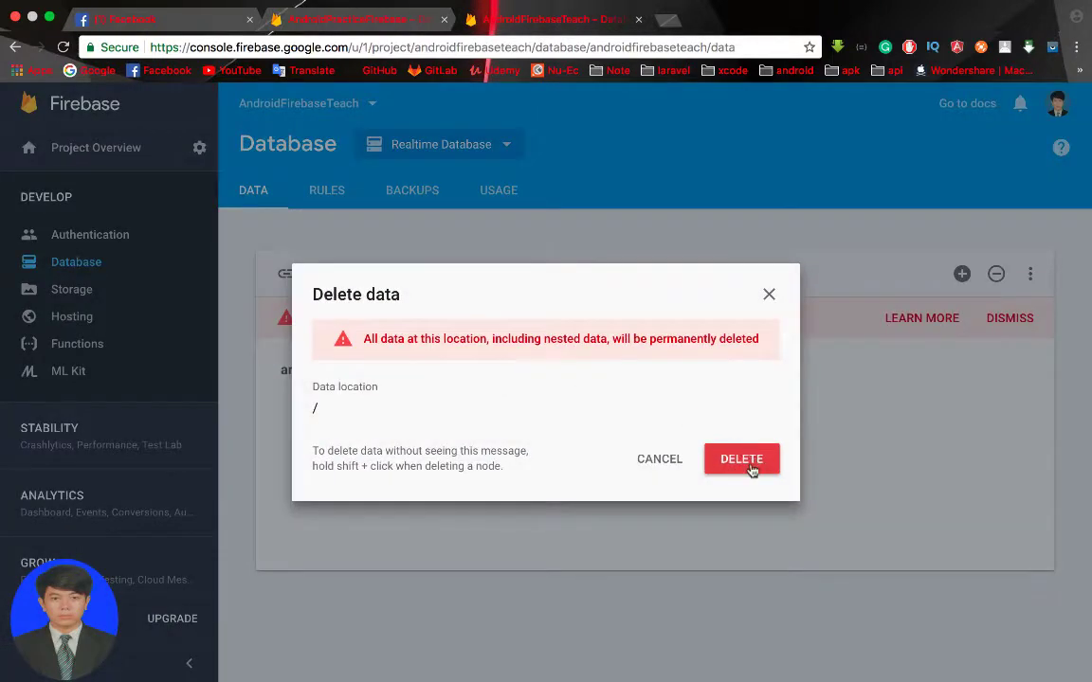
{"action": "left_click", "coordinate": [750, 471]}
{"action": "left_click", "coordinate": [1019, 322]}
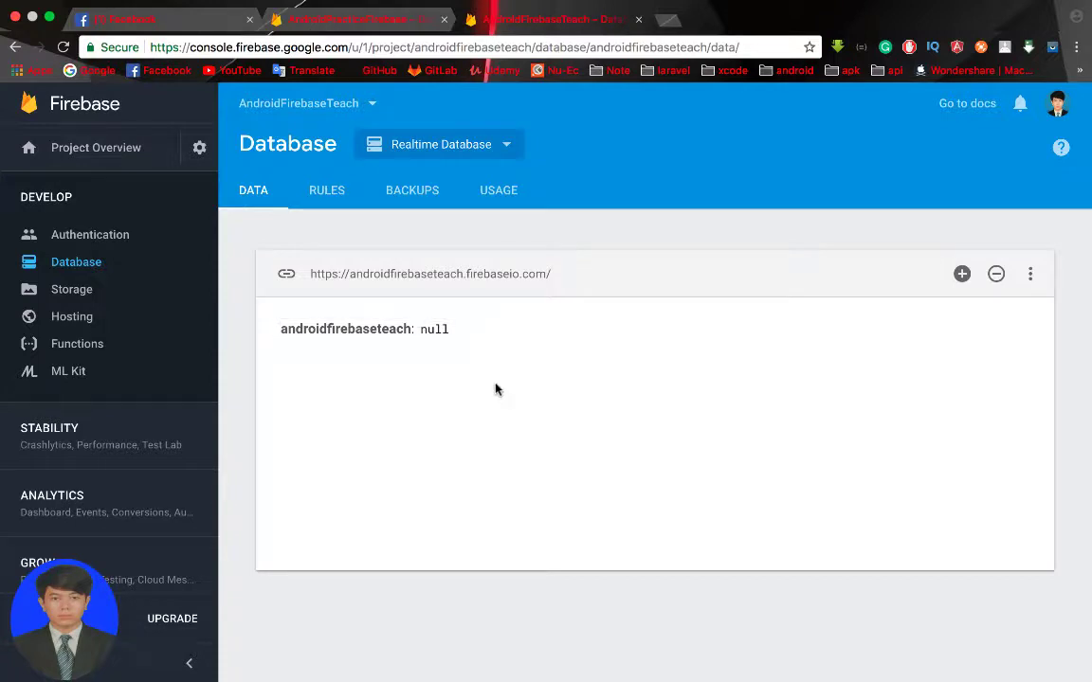
Start a blank child entry at the root, then review the practice project's products tree.
{"action": "mouse_move", "coordinate": [485, 334]}
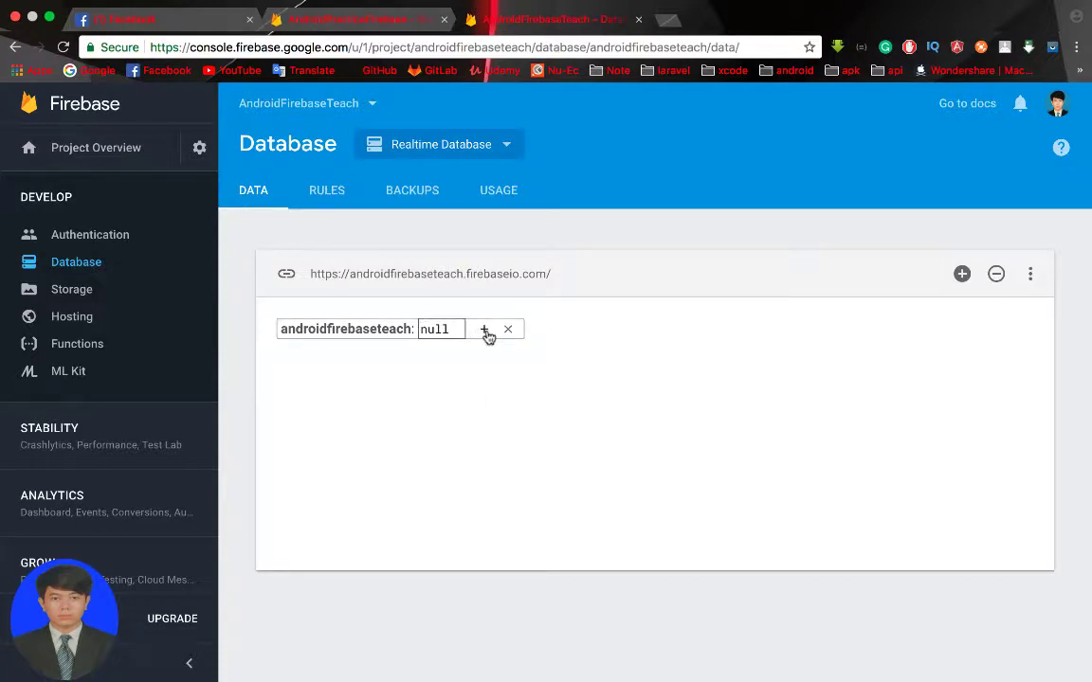
{"action": "left_click", "coordinate": [486, 332]}
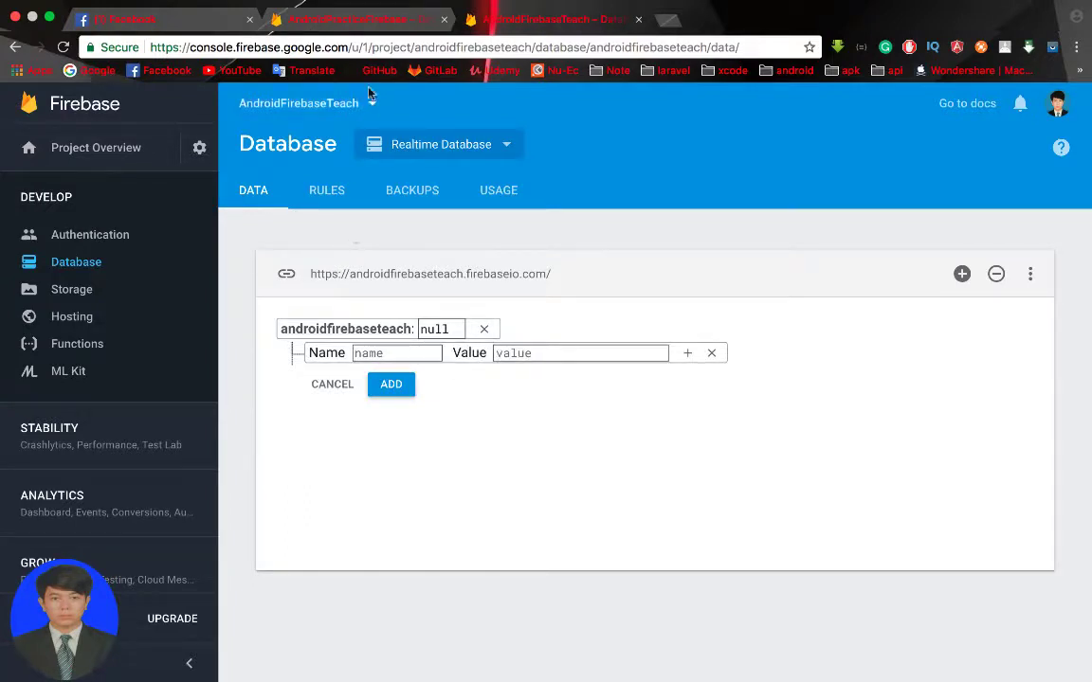
{"action": "left_click", "coordinate": [360, 19]}
{"action": "mouse_move", "coordinate": [365, 356]}
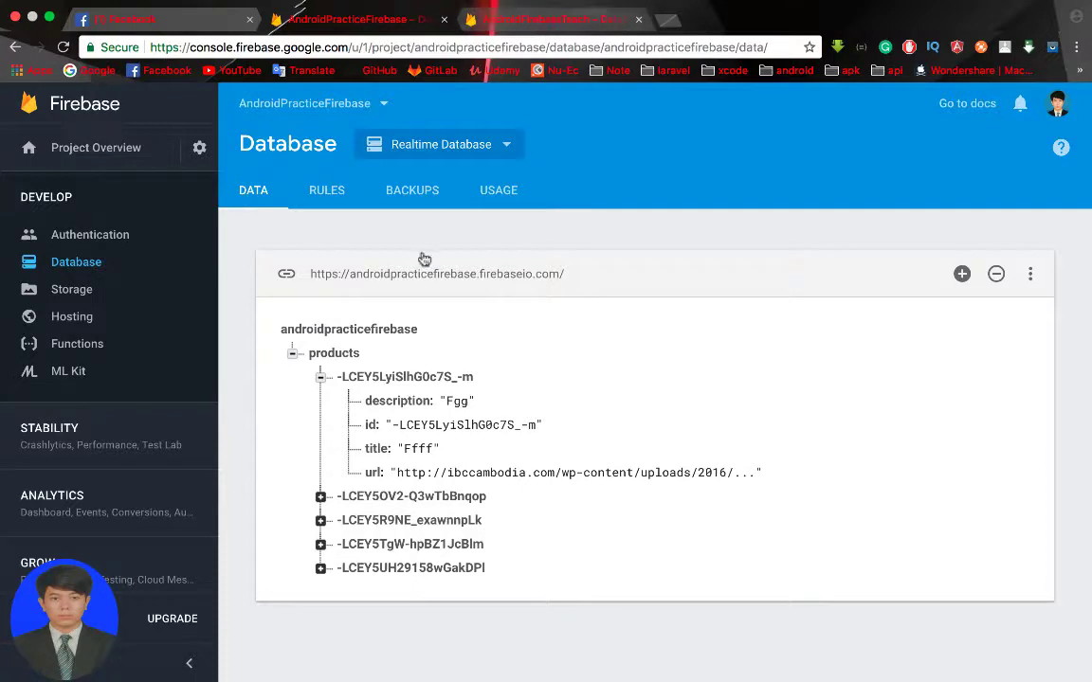
Name the new root child 'product' and nest a child key id_0001, comparing with the practice project.
{"action": "key", "text": "ctrl+Tab"}
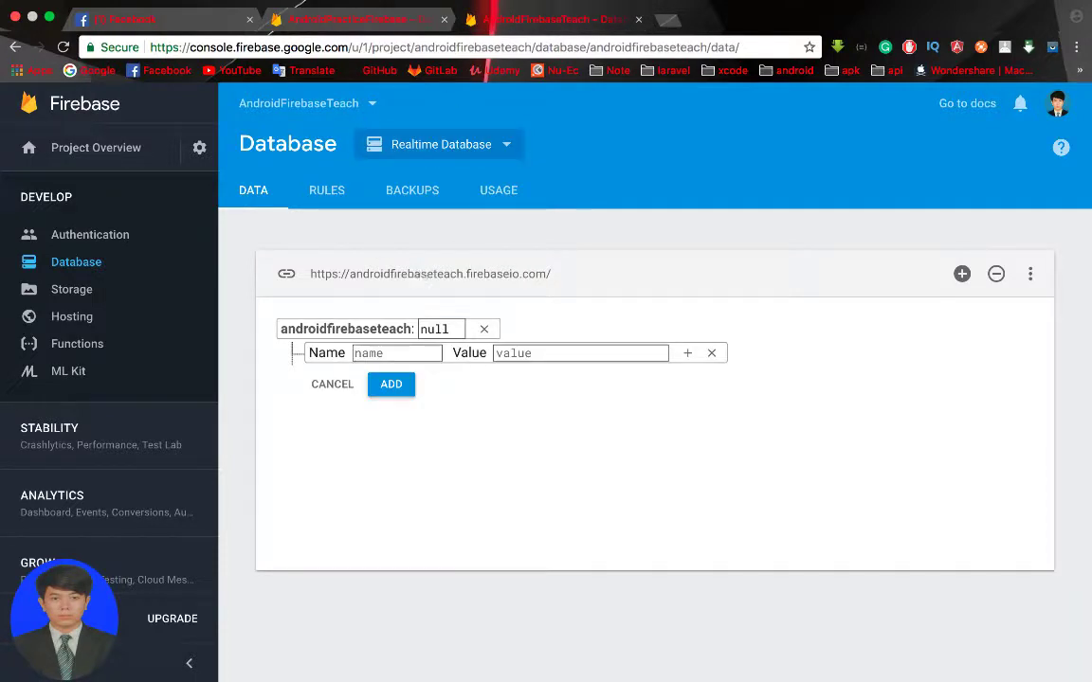
{"action": "type", "text": "a"}
{"action": "key", "text": "BackSpace"}
{"action": "type", "text": "pro"}
{"action": "type", "text": "duct"}
{"action": "left_click", "coordinate": [689, 353]}
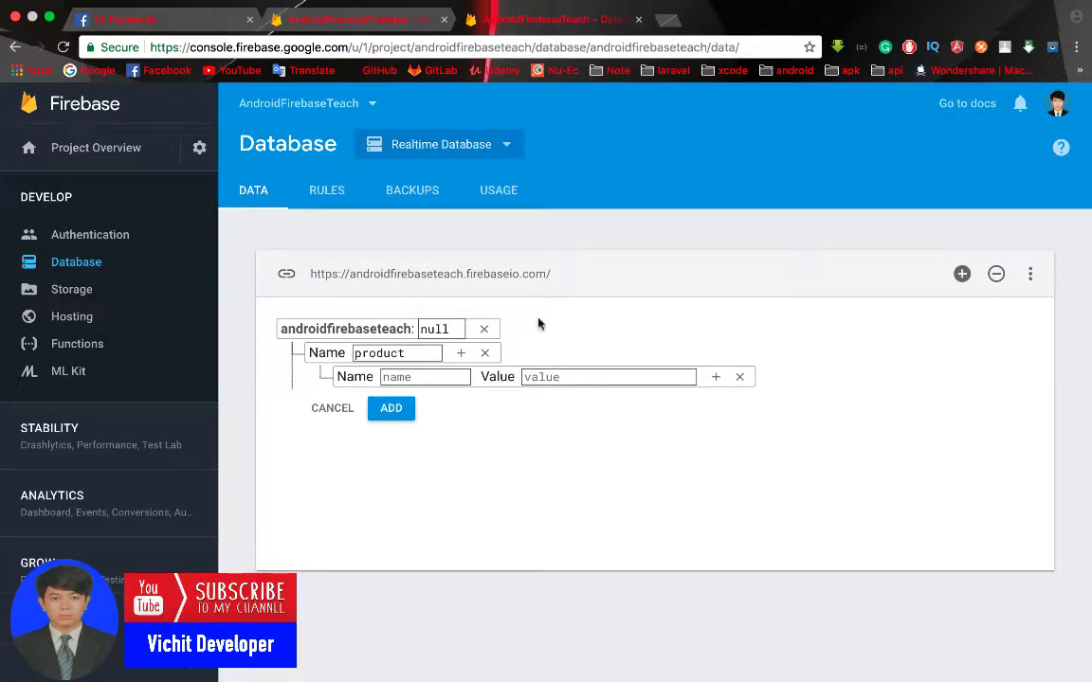
{"action": "left_click", "coordinate": [435, 380]}
{"action": "type", "text": "id_0001"}
{"action": "left_click", "coordinate": [308, 18]}
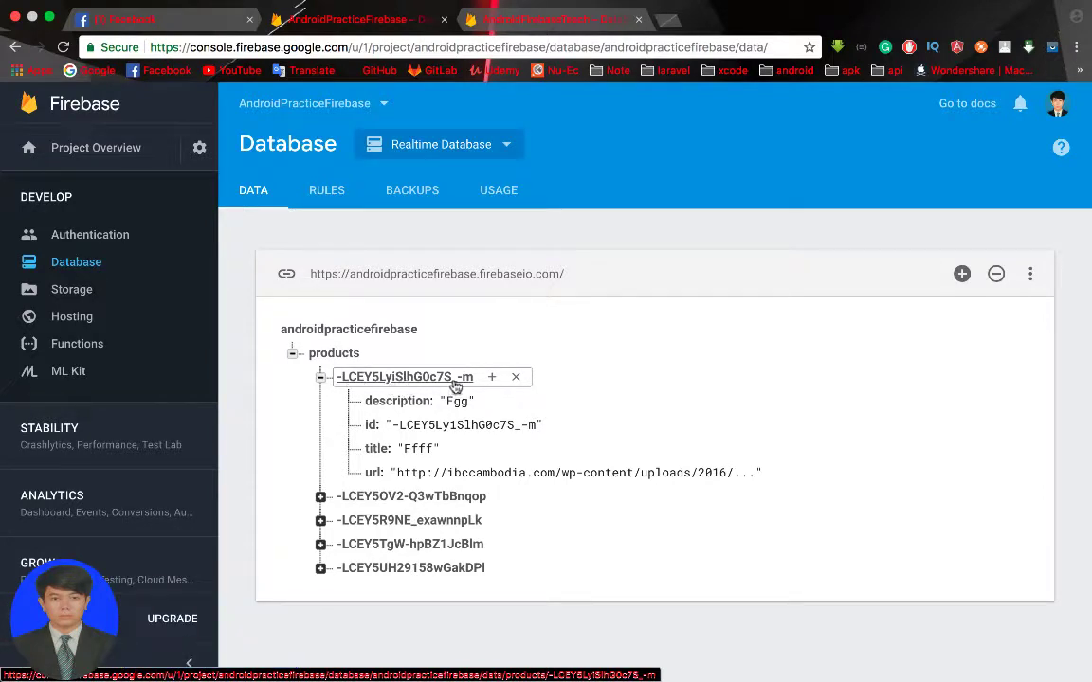
{"action": "left_click", "coordinate": [402, 425]}
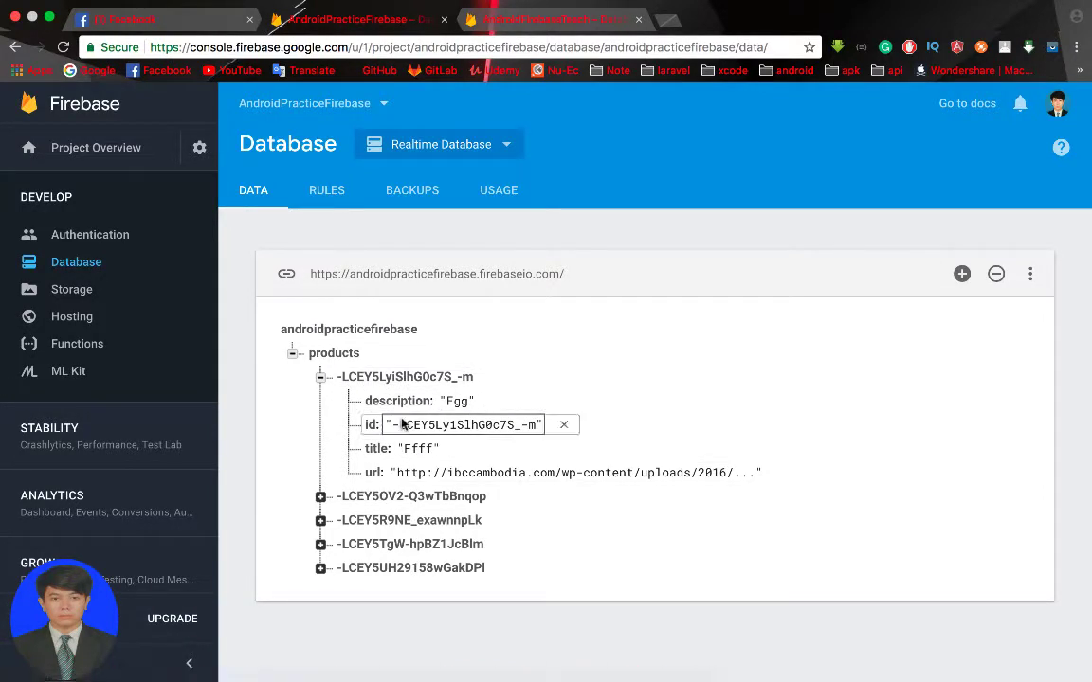
{"action": "left_click", "coordinate": [527, 14]}
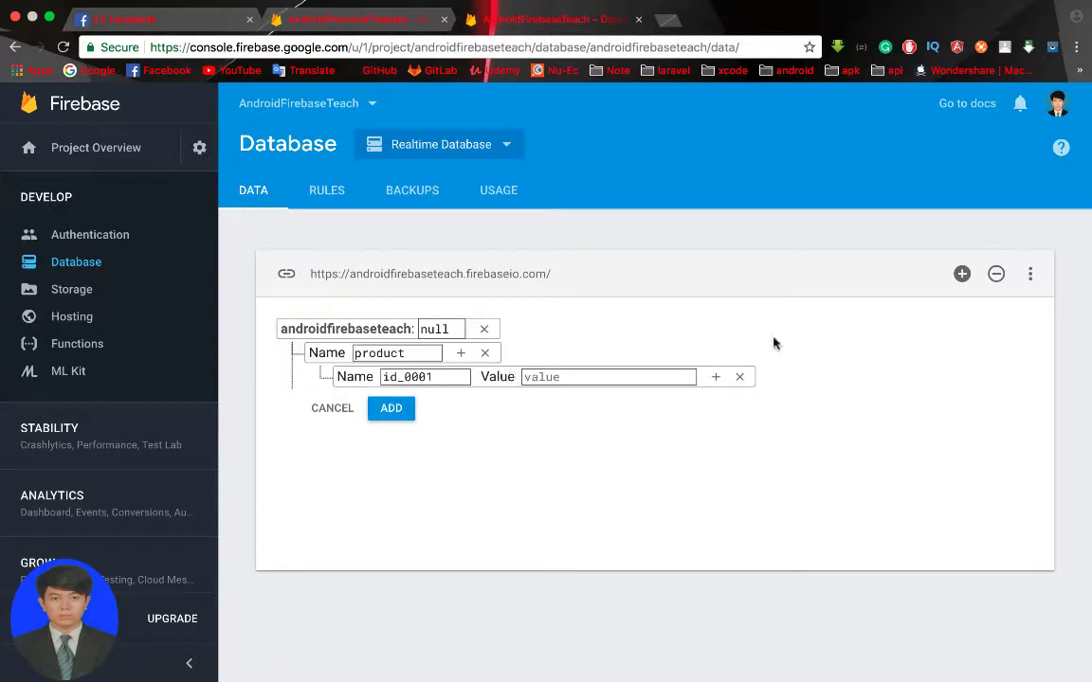
Add an id field with value 1 under id_0001.
{"action": "left_click", "coordinate": [716, 377]}
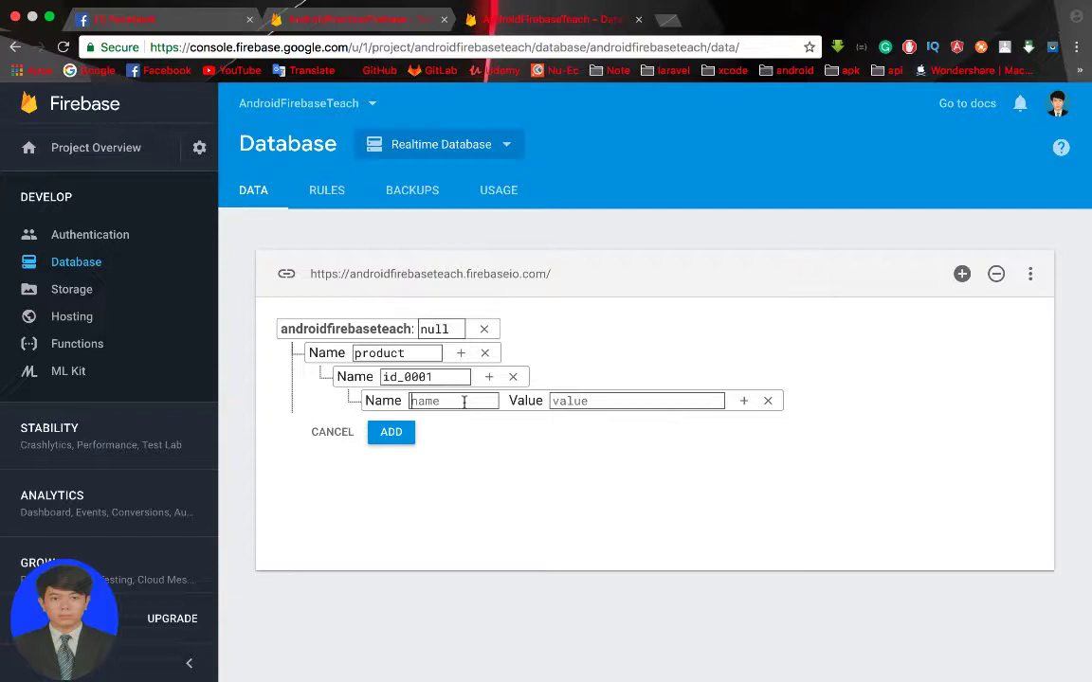
{"action": "type", "text": "i"}
{"action": "type", "text": "name"}
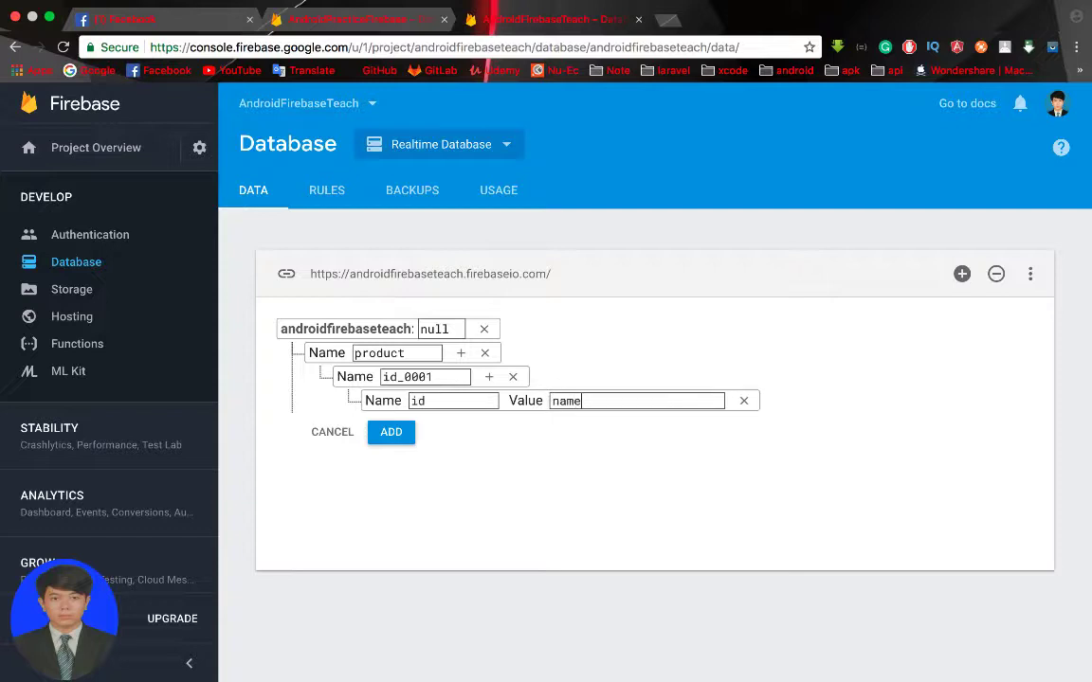
{"action": "key", "text": "BackSpace"}
{"action": "key", "text": "BackSpace"}
{"action": "type", "text": "01"}
{"action": "key", "text": "BackSpace"}
{"action": "key", "text": "BackSpace"}
{"action": "type", "text": "1"}
Add a title field with value 'coca' under id_0001 and save the entry.
{"action": "left_click", "coordinate": [490, 377]}
{"action": "type", "text": "name"}
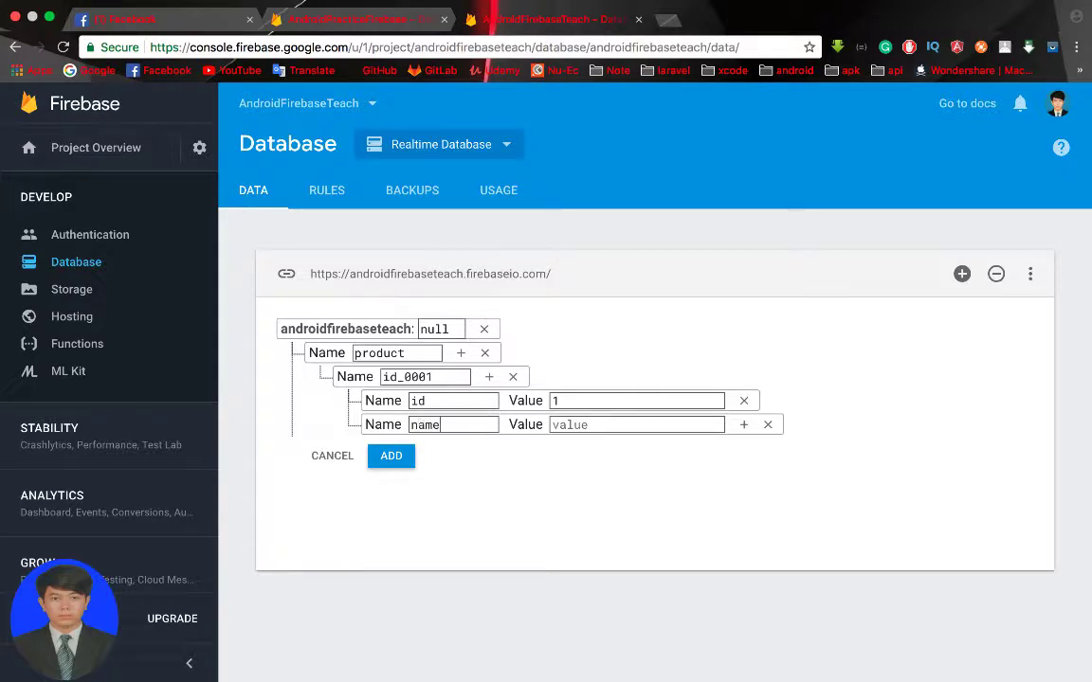
{"action": "left_click", "coordinate": [569, 424]}
{"action": "type", "text": "mvich"}
{"action": "key", "text": "BackSpace"}
{"action": "type", "text": "vichit"}
{"action": "key", "text": "Tab"}
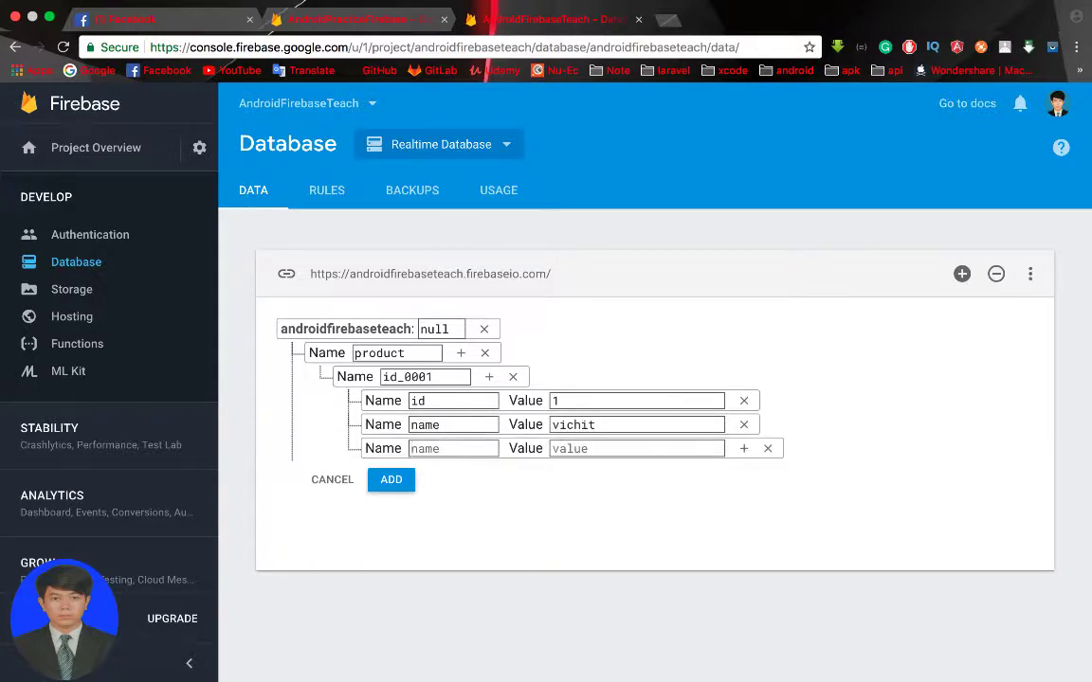
{"action": "type", "text": "ge"}
{"action": "type", "text": "nder"}
{"action": "key", "text": "Tab"}
{"action": "key", "text": "BackSpace"}
{"action": "type", "text": "ti"}
{"action": "key", "text": "BackSpace"}
{"action": "key", "text": "BackSpace"}
{"action": "key", "text": "BackSpace"}
{"action": "key", "text": "BackSpace"}
{"action": "key", "text": "BackSpace"}
{"action": "key", "text": "BackSpace"}
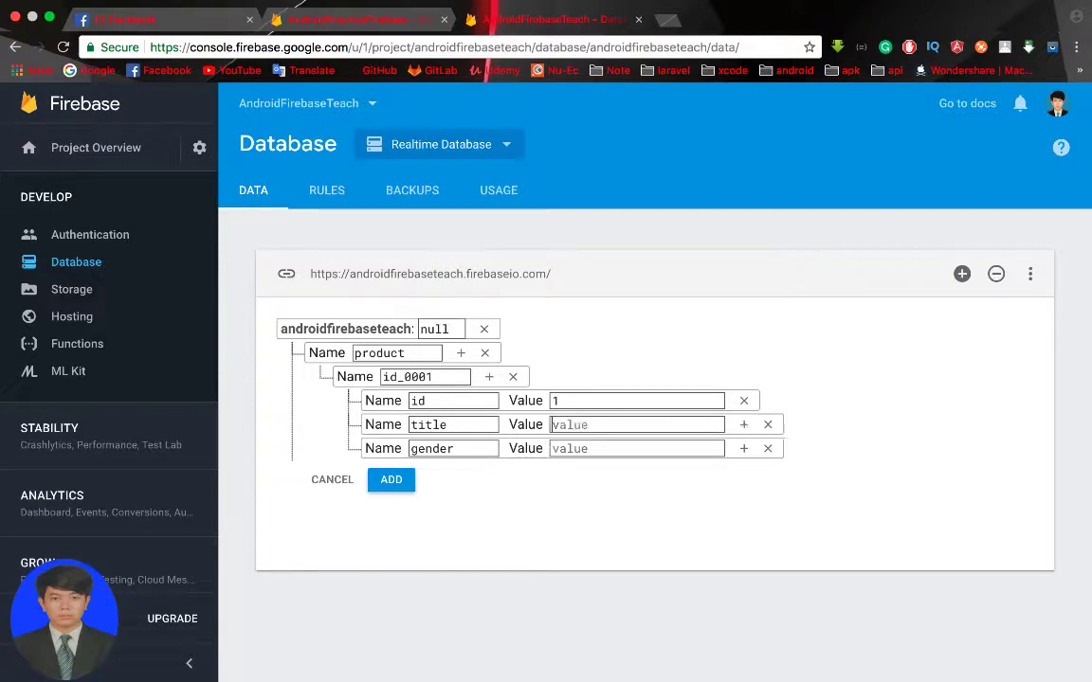
{"action": "type", "text": "k"}
{"action": "key", "text": "BackSpace"}
{"action": "type", "text": "co"}
{"action": "type", "text": "ca"}
{"action": "key", "text": "BackSpace"}
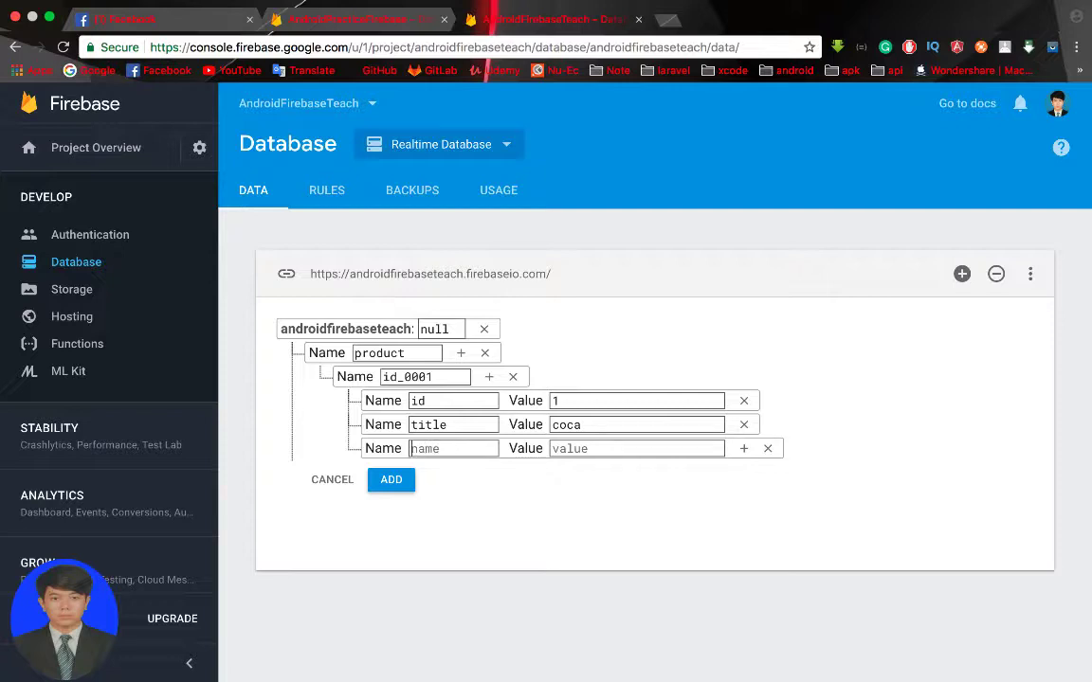
{"action": "left_click", "coordinate": [391, 480]}
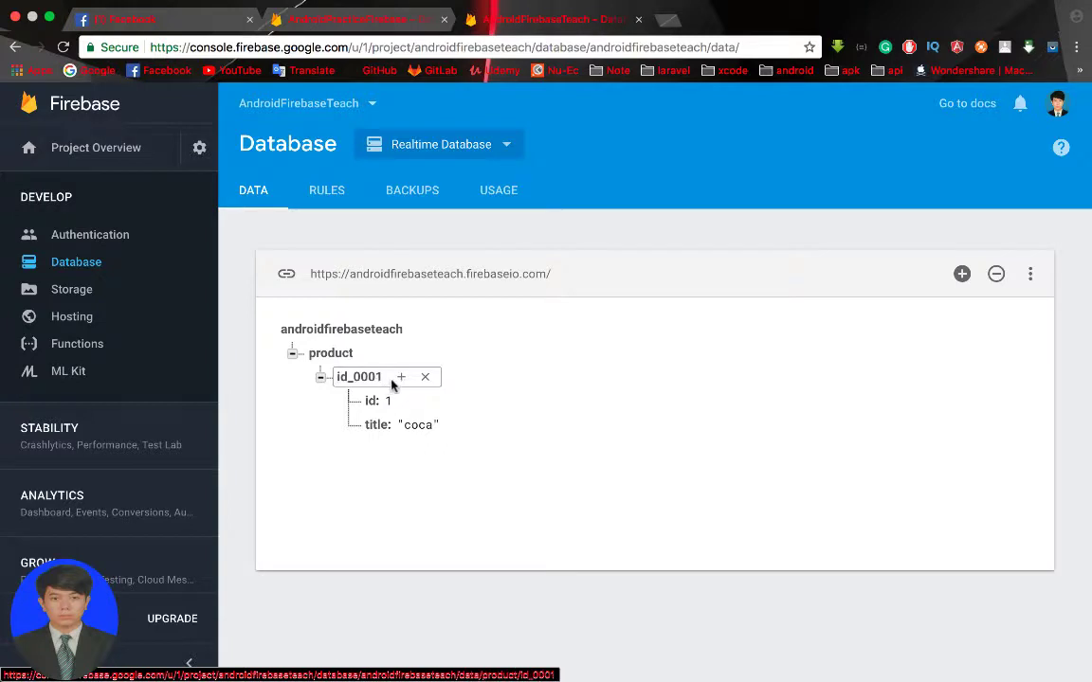
Check id_0001's saved id value unchanged and discard the extra empty field form.
{"action": "left_click", "coordinate": [387, 401]}
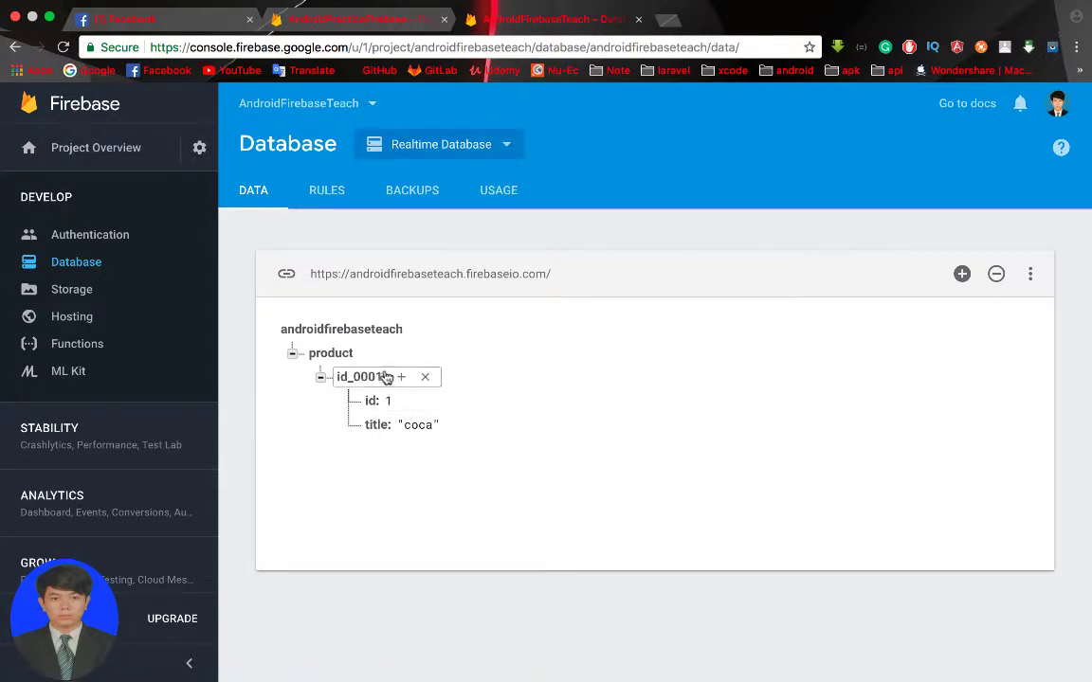
{"action": "key", "text": "Return"}
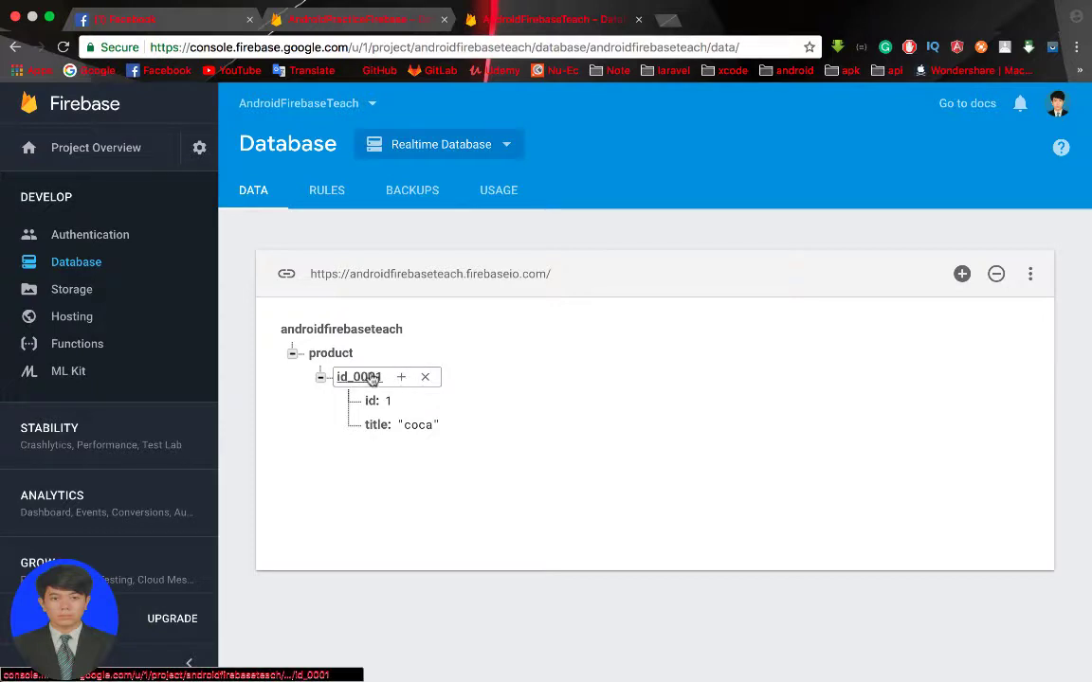
{"action": "left_click", "coordinate": [400, 379]}
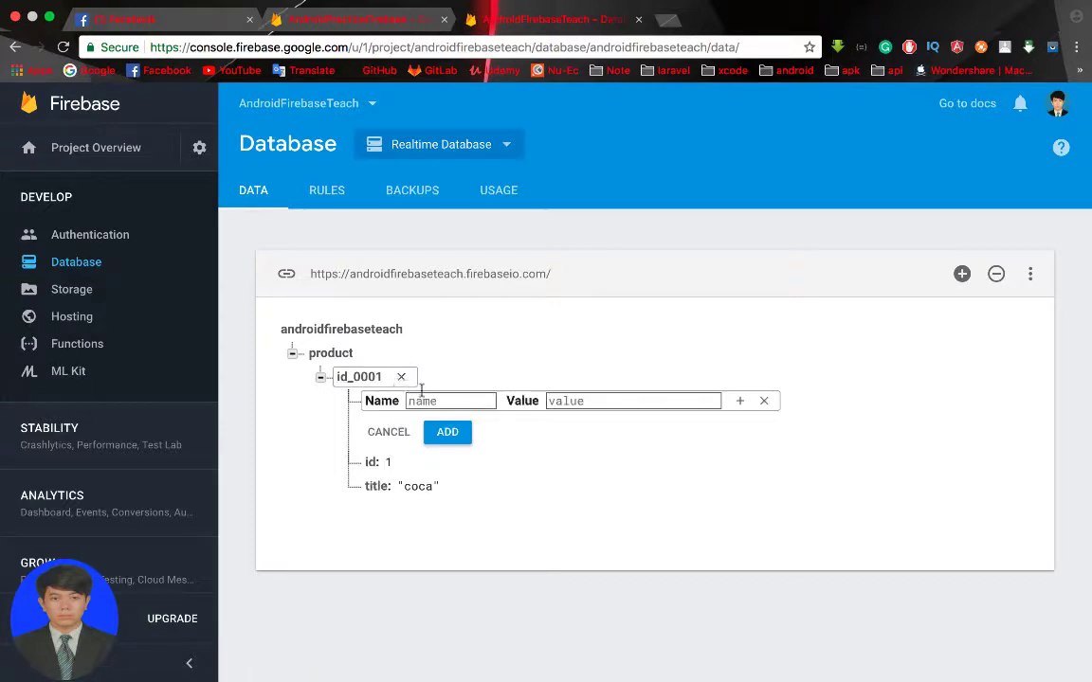
{"action": "type", "text": "id"}
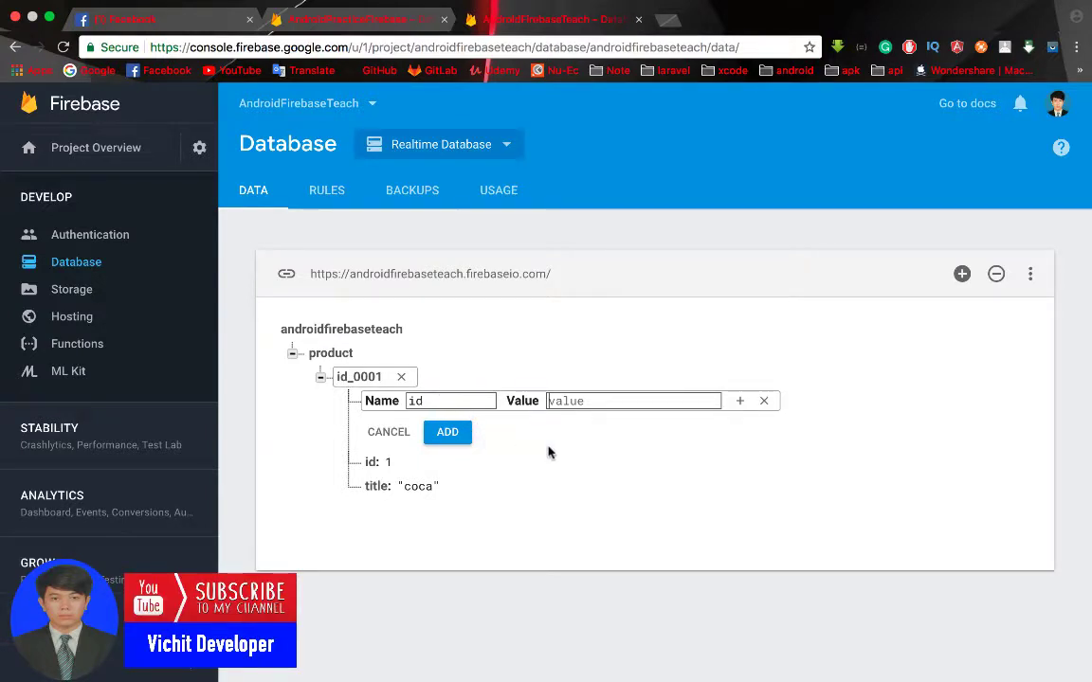
{"action": "type", "text": "2"}
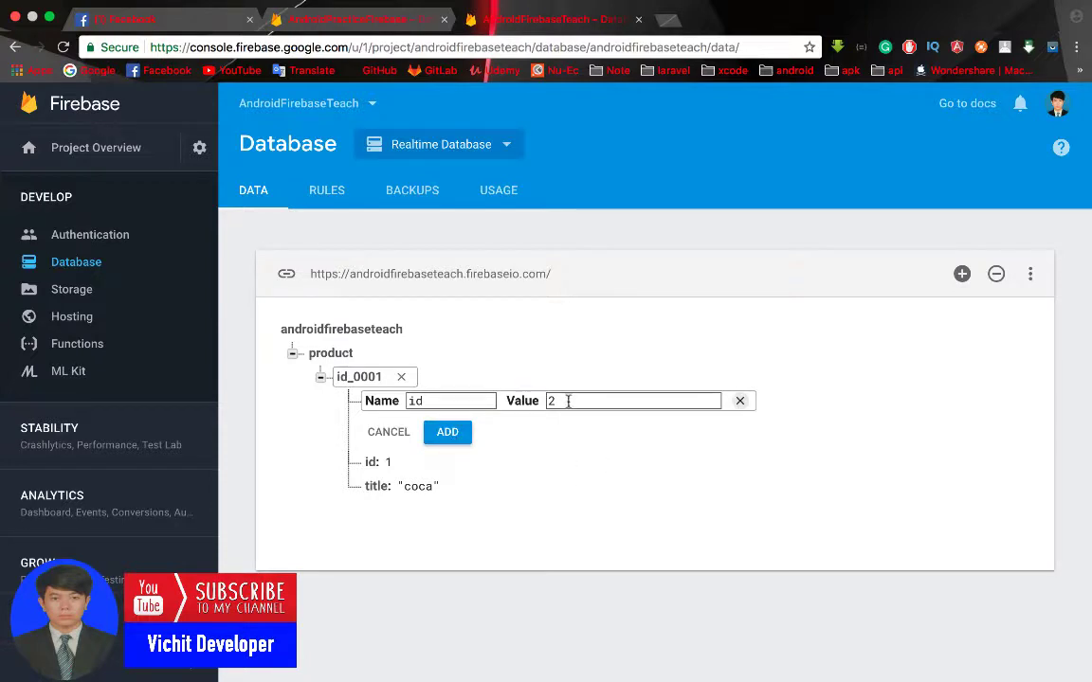
{"action": "left_click", "coordinate": [742, 401]}
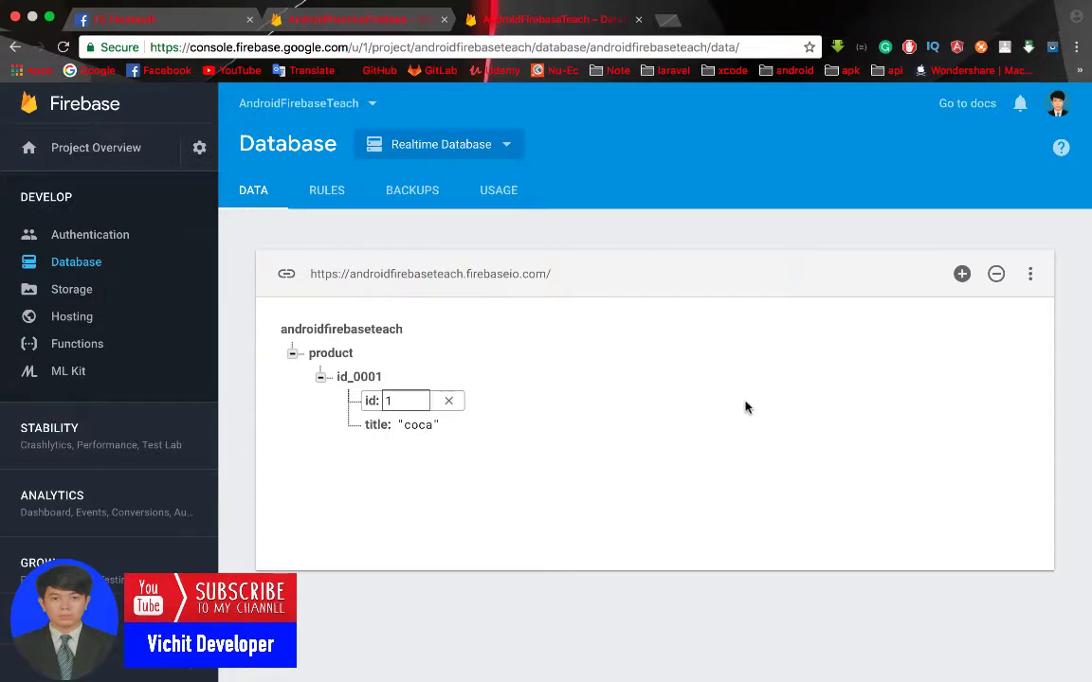
Collapse and re-expand id_0001 to show id 1 and title 'coca'.
{"action": "left_click", "coordinate": [320, 377]}
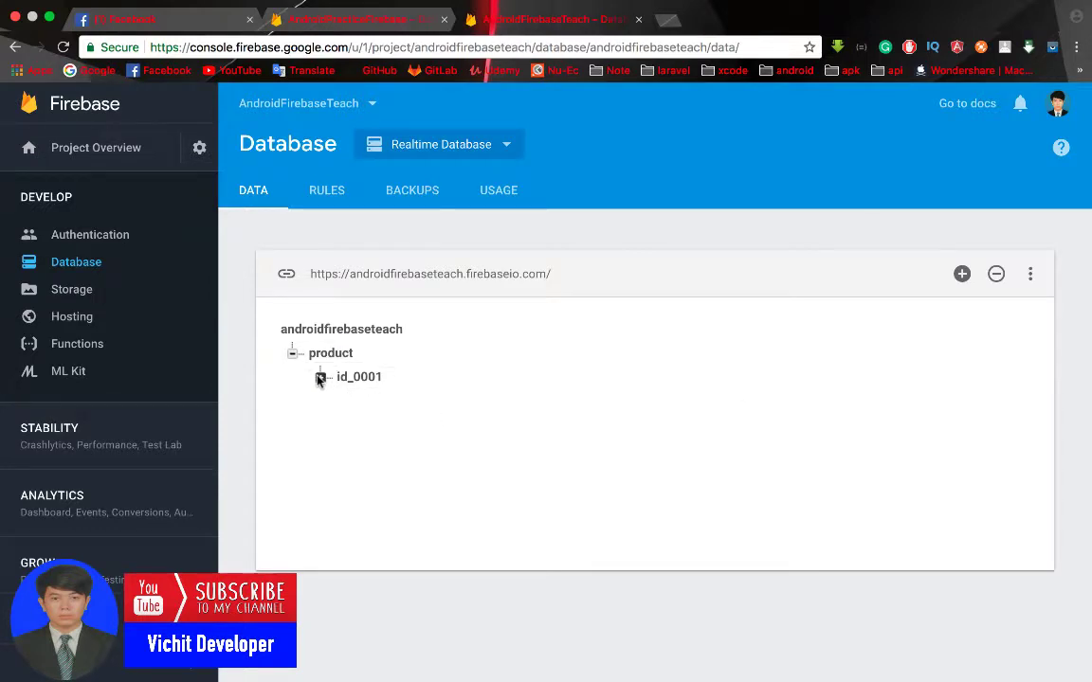
{"action": "left_click", "coordinate": [320, 378]}
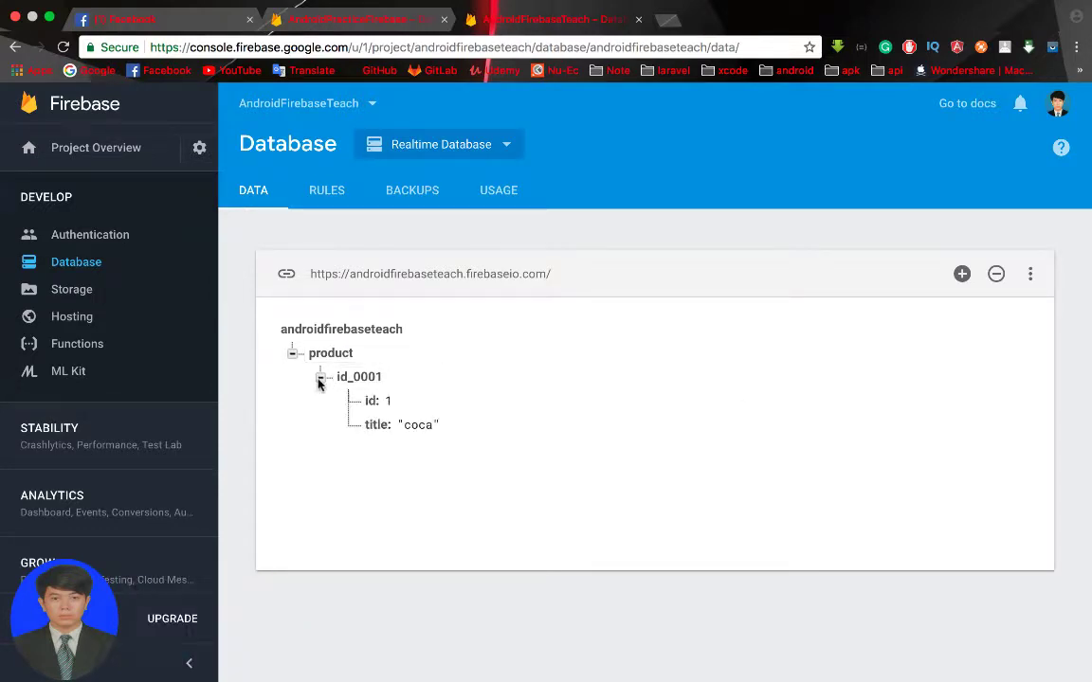
{"action": "left_click", "coordinate": [318, 379]}
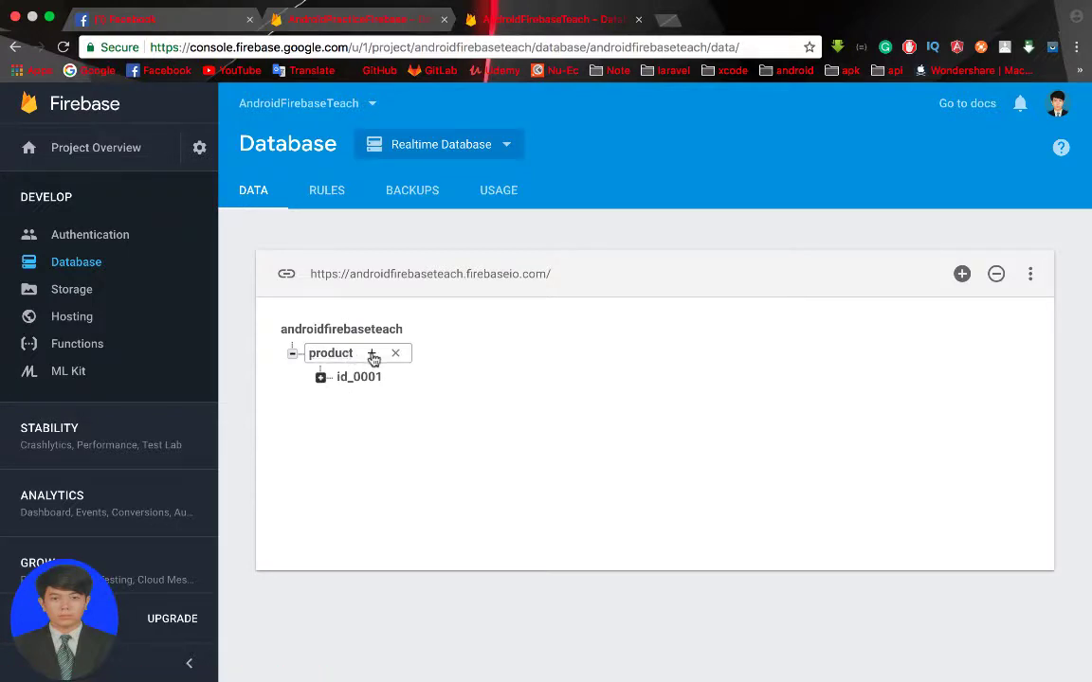
Add a new child named id_0002 under product.
{"action": "left_click", "coordinate": [372, 354]}
{"action": "type", "text": "id"}
{"action": "key", "text": "Tab"}
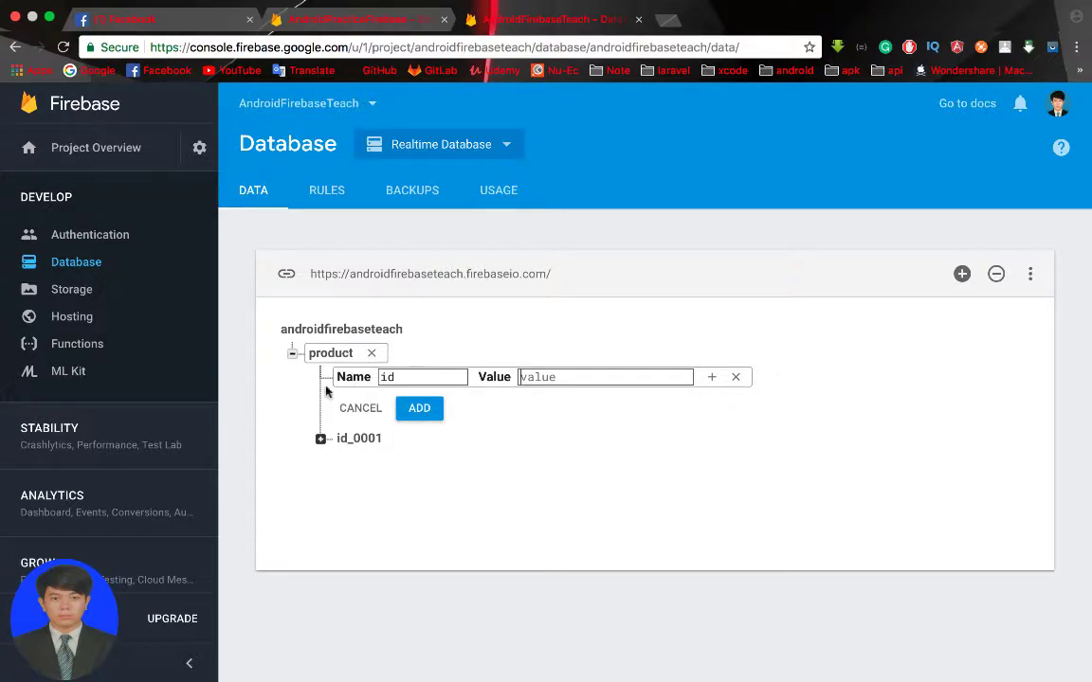
{"action": "key", "text": "BackSpace"}
{"action": "key", "text": "BackSpace"}
{"action": "type", "text": "id"}
Give id_0002 fields id '02' and title 'popcy' and save it.
{"action": "left_click", "coordinate": [711, 378]}
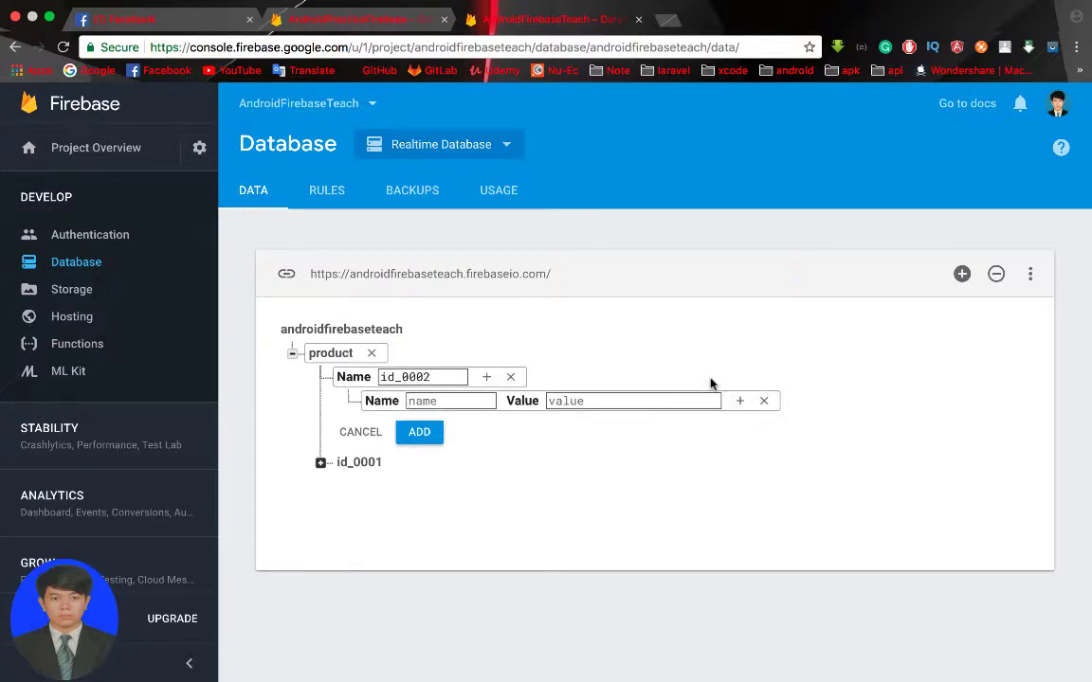
{"action": "type", "text": "id"}
{"action": "key", "text": "Tab"}
{"action": "type", "text": "02"}
{"action": "key", "text": "Tab"}
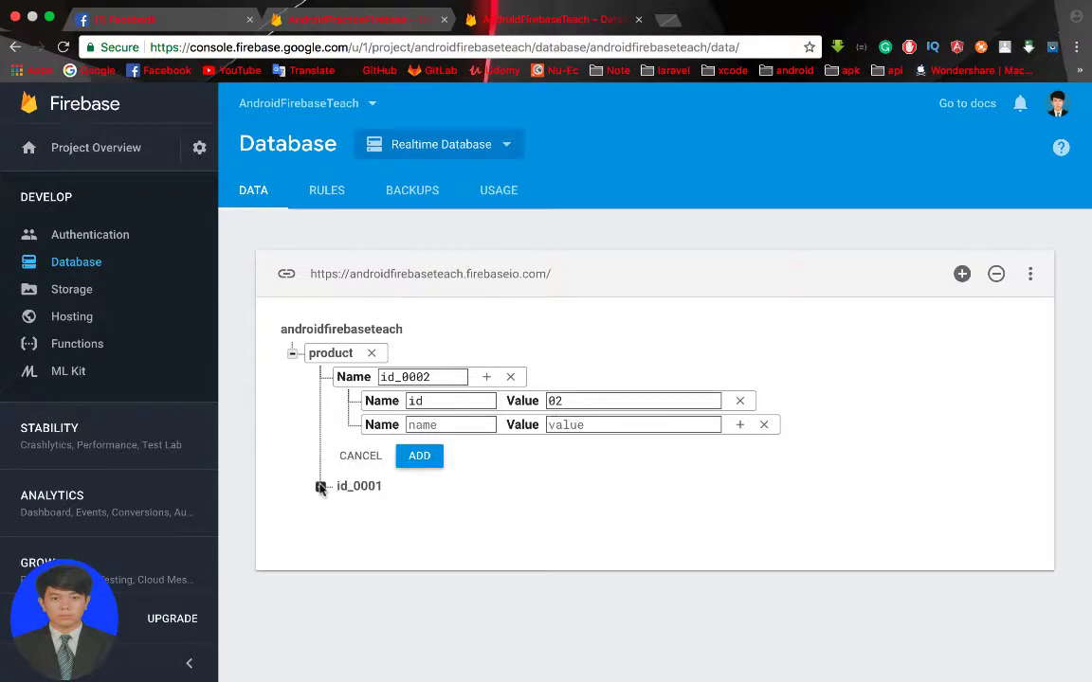
{"action": "type", "text": "titl"}
{"action": "type", "text": "e"}
{"action": "key", "text": "Tab"}
{"action": "type", "text": "popcy"}
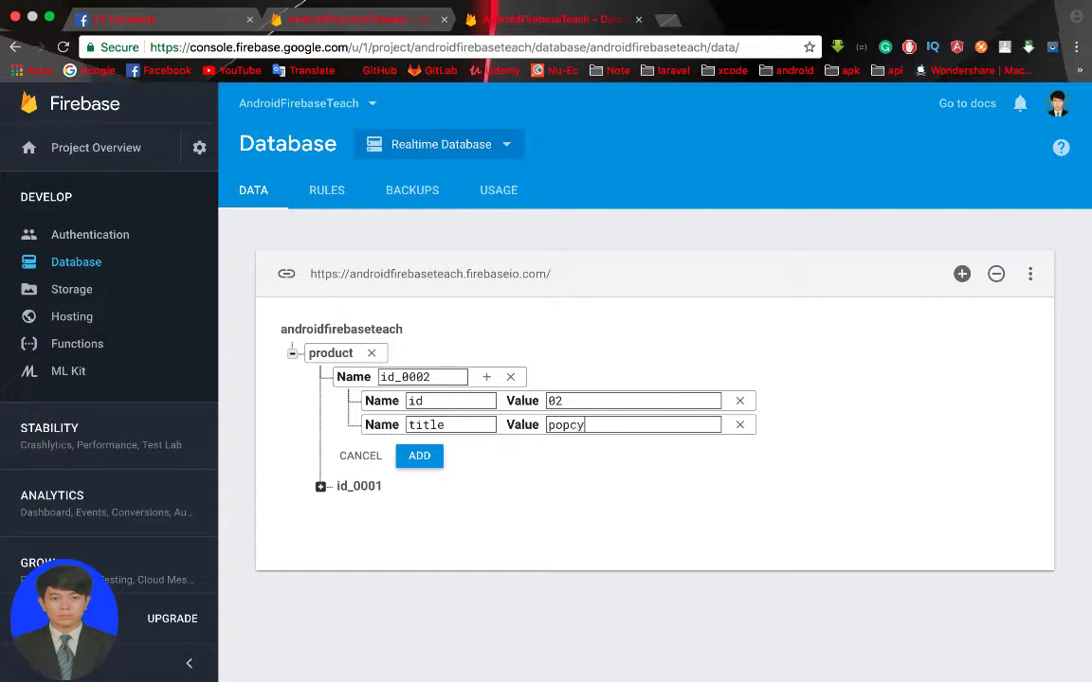
{"action": "key", "text": "BackSpace"}
{"action": "key", "text": "BackSpace"}
{"action": "type", "text": "cy"}
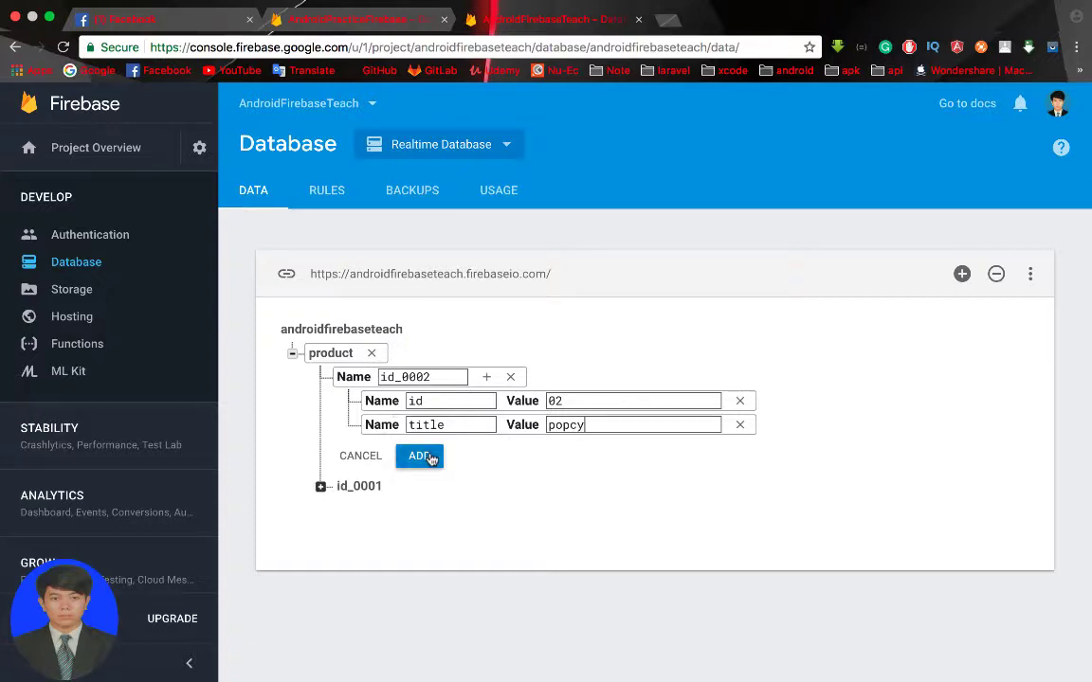
{"action": "left_click", "coordinate": [429, 459]}
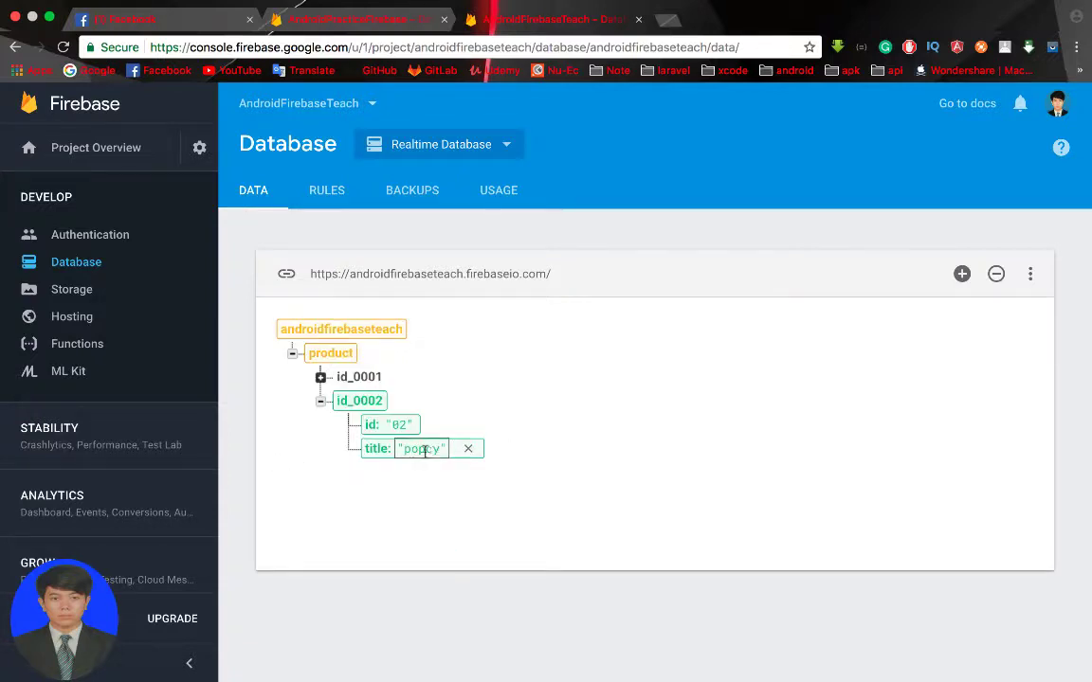
{"action": "left_click", "coordinate": [320, 402]}
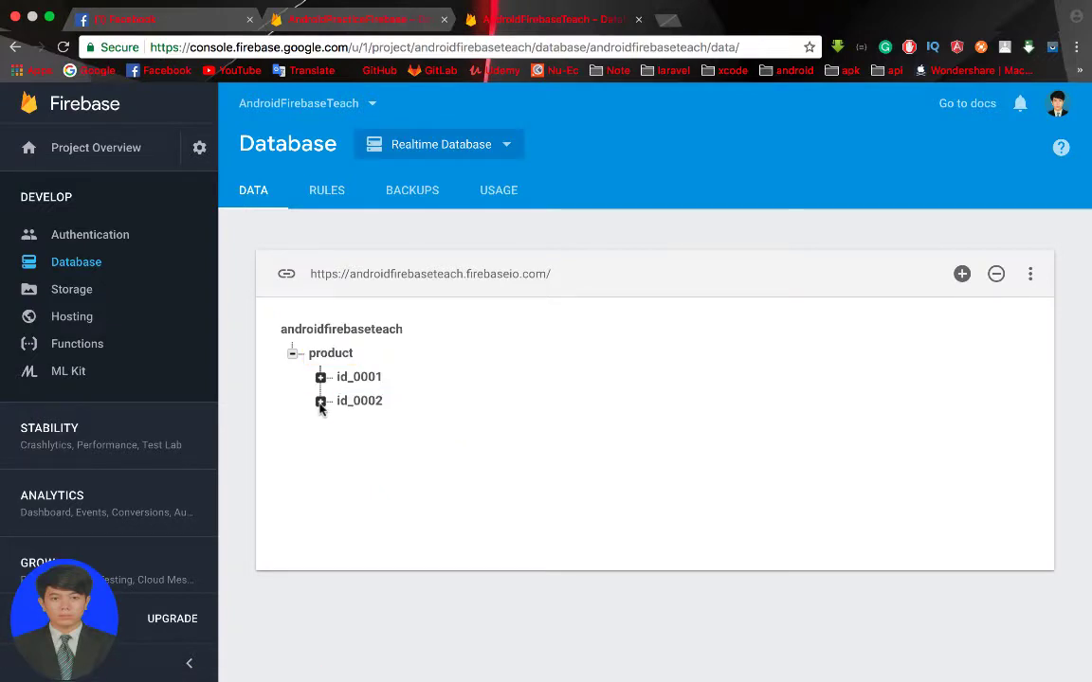
Open id_0001 on its own page, then return to the product node via the breadcrumb.
{"action": "mouse_move", "coordinate": [379, 417]}
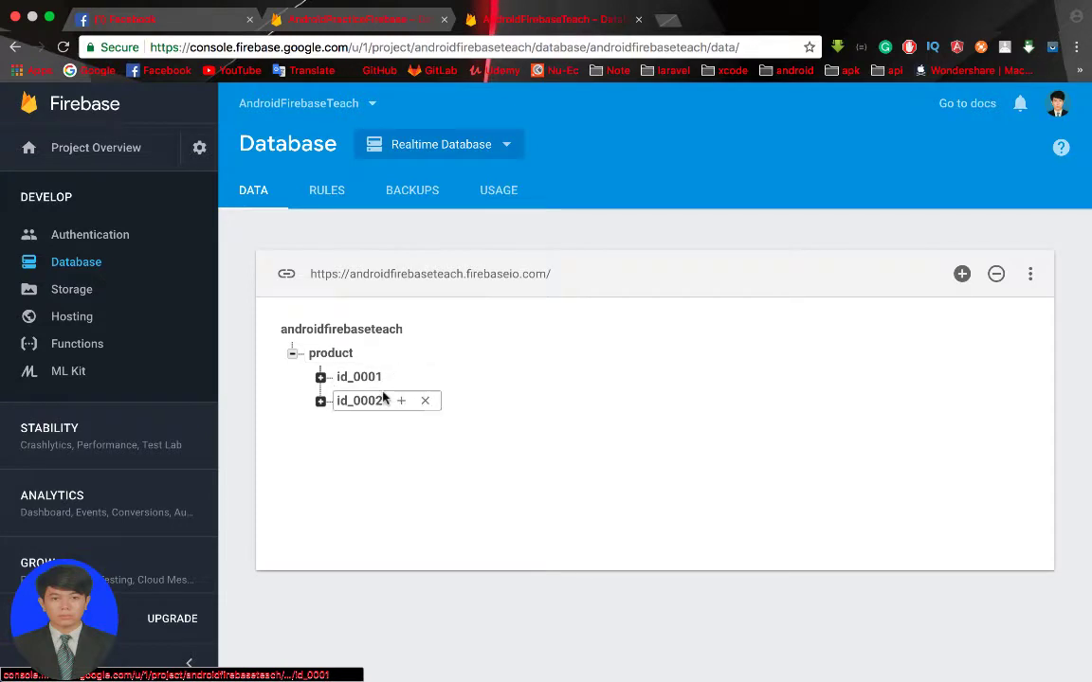
{"action": "mouse_move", "coordinate": [394, 377]}
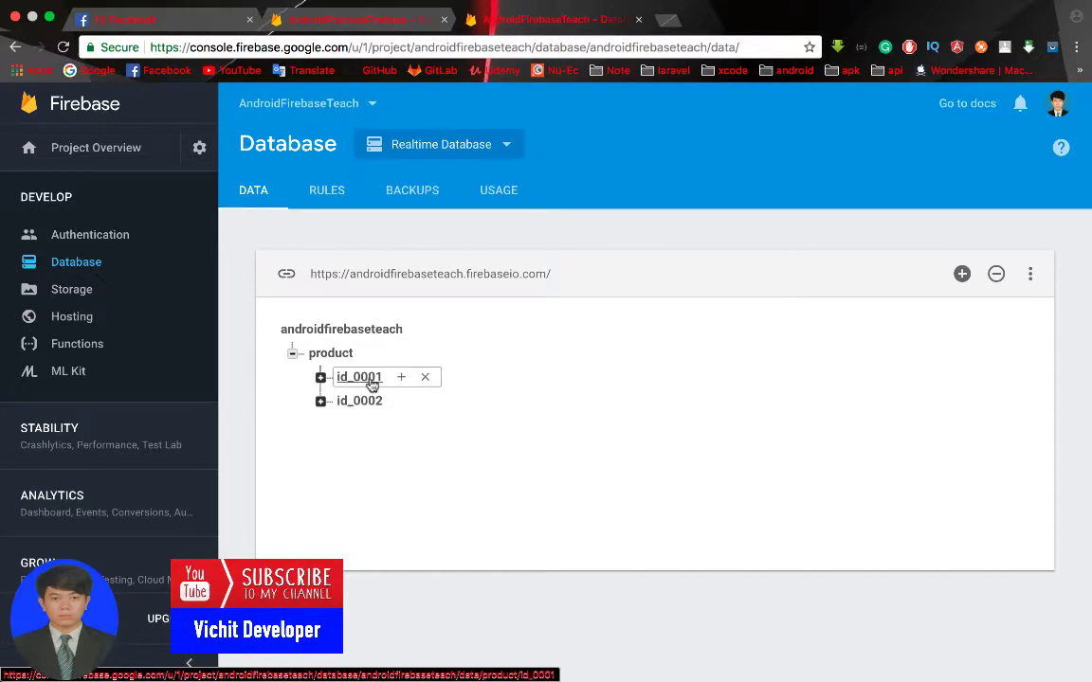
{"action": "left_click", "coordinate": [370, 379]}
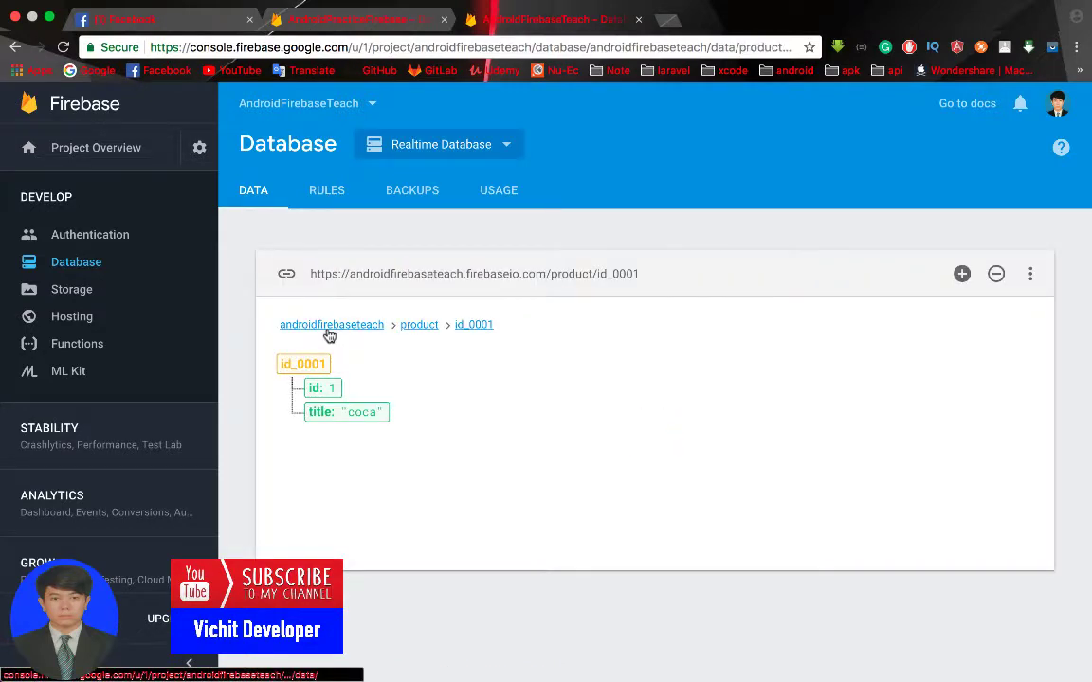
{"action": "left_click", "coordinate": [332, 387]}
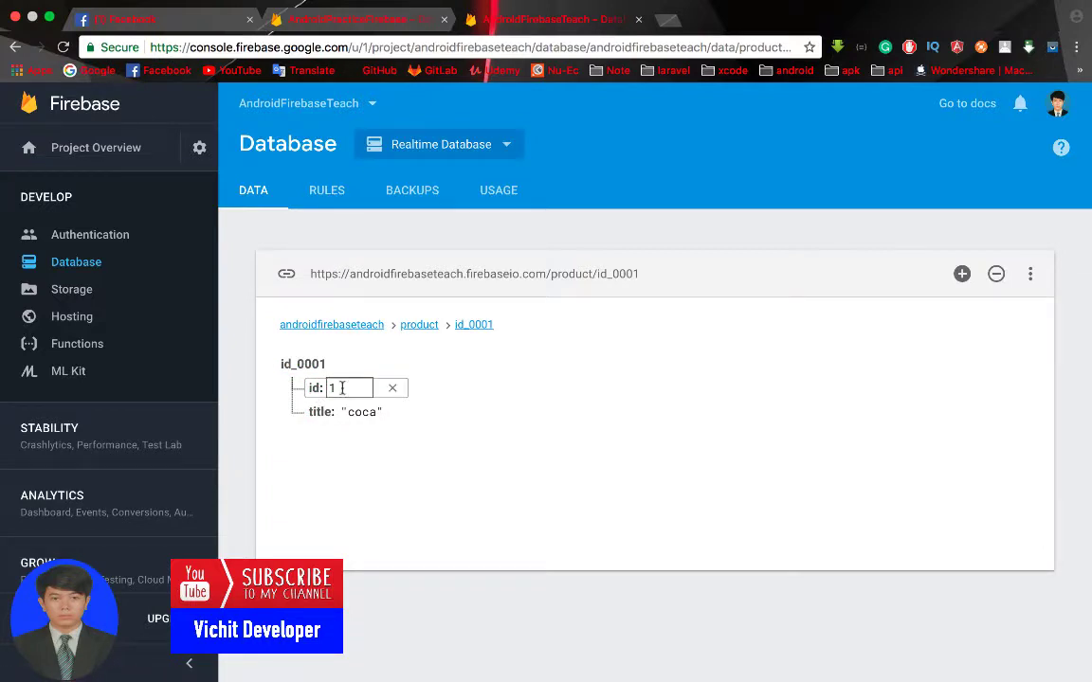
{"action": "left_click", "coordinate": [377, 356]}
{"action": "left_click", "coordinate": [407, 331]}
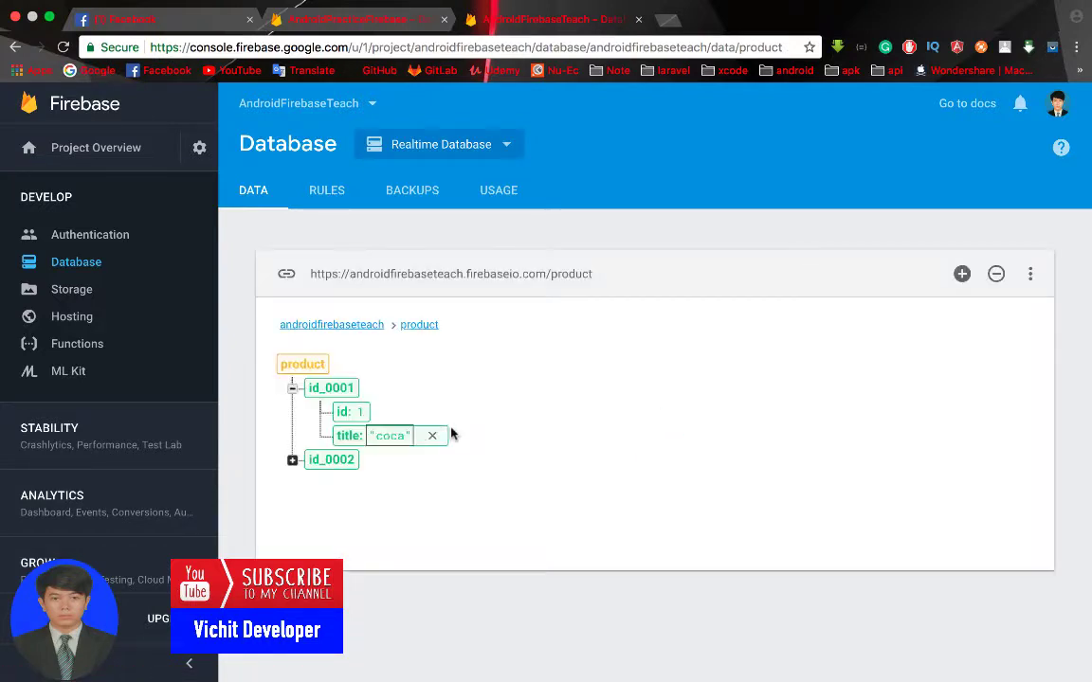
{"action": "left_click", "coordinate": [291, 387]}
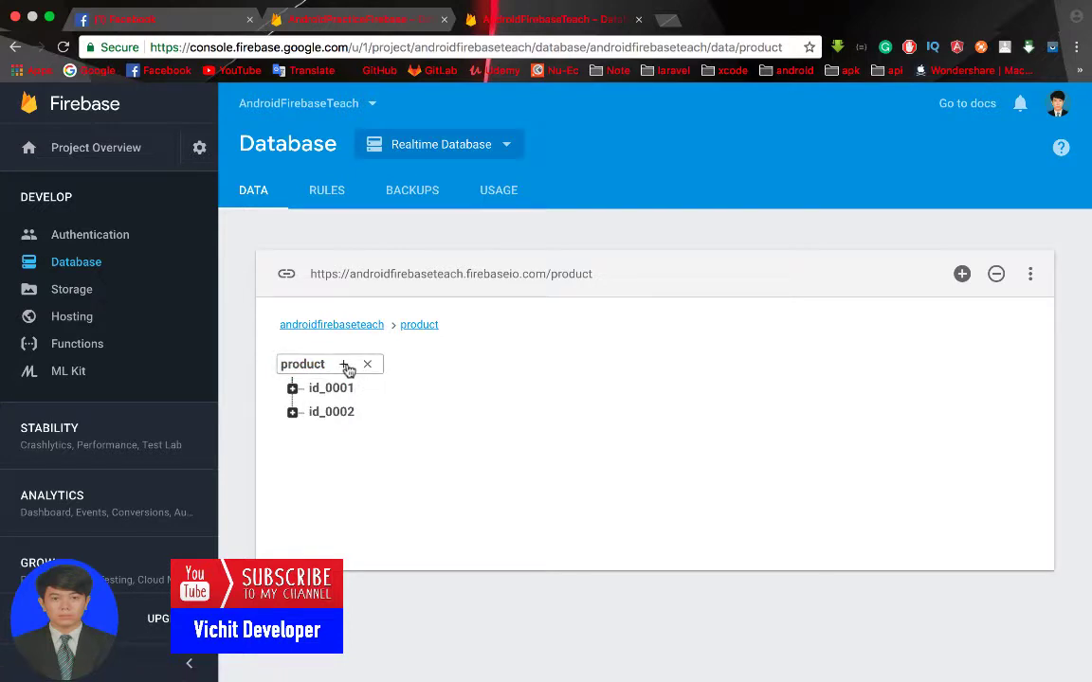
Add id_0003 under product with id '03' and title 'test'.
{"action": "left_click", "coordinate": [345, 366]}
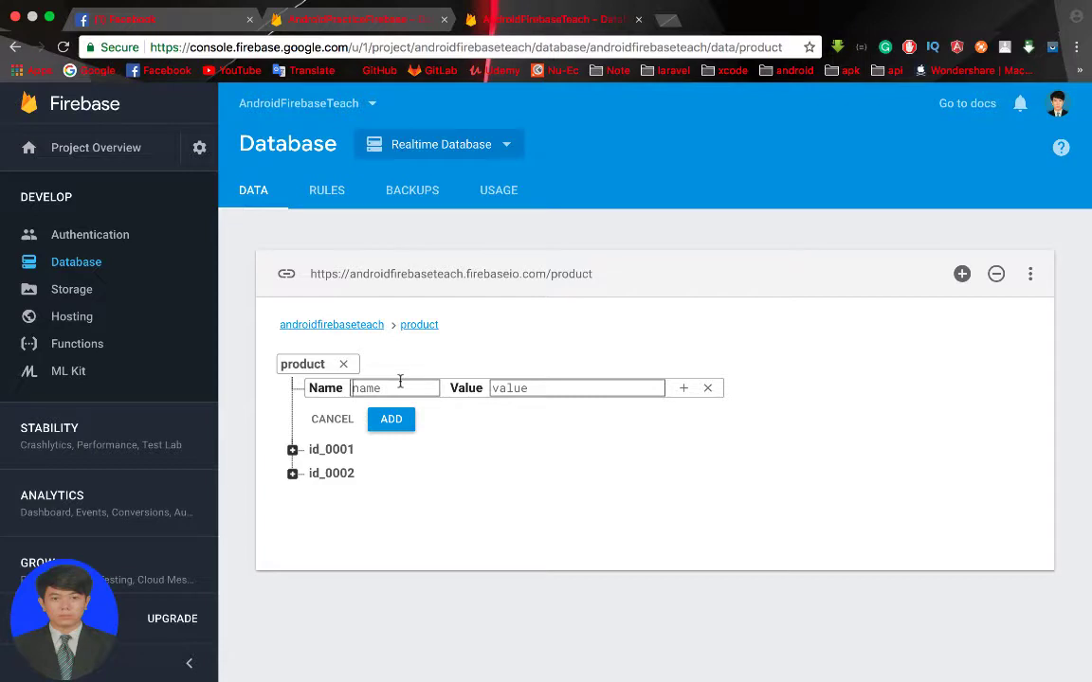
{"action": "type", "text": "id_000"}
{"action": "type", "text": "3"}
{"action": "left_click", "coordinate": [684, 389]}
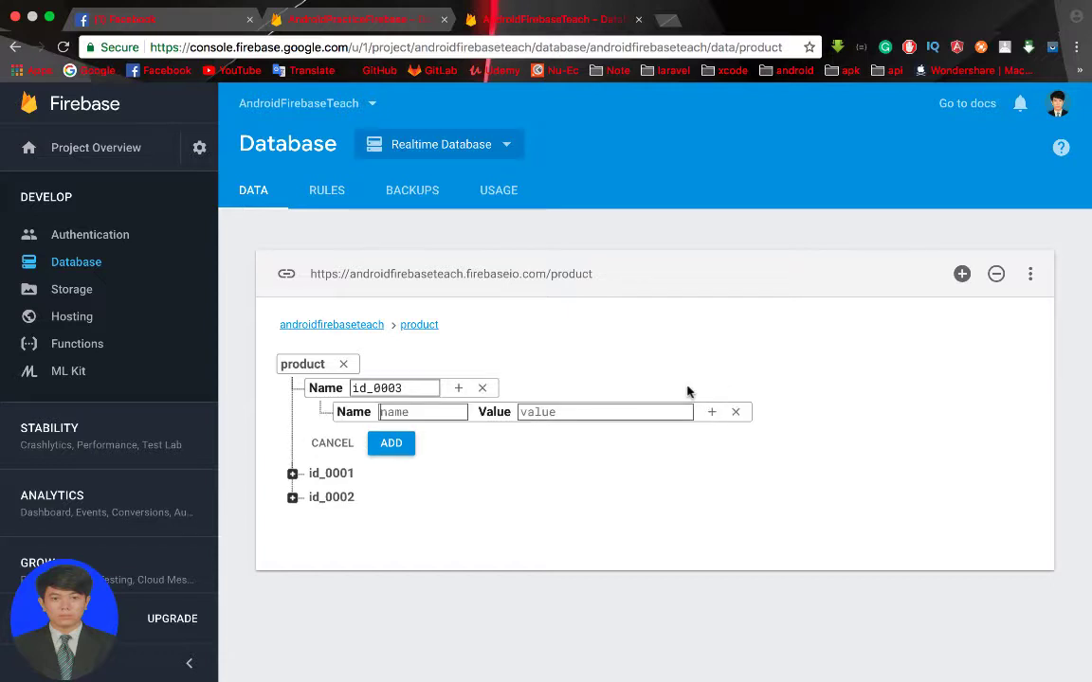
{"action": "type", "text": "id"}
{"action": "key", "text": "Tab"}
{"action": "type", "text": "03"}
{"action": "key", "text": "Return"}
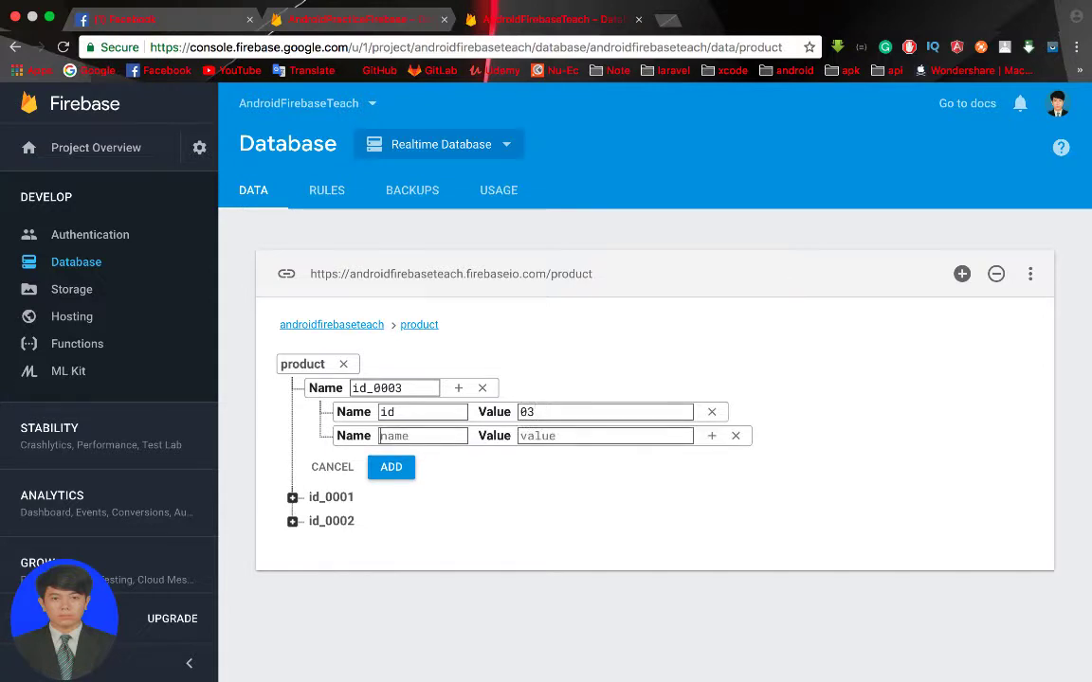
{"action": "type", "text": "title"}
{"action": "key", "text": "Tab"}
{"action": "type", "text": "af"}
{"action": "key", "text": "BackSpace"}
{"action": "key", "text": "BackSpace"}
{"action": "type", "text": "test"}
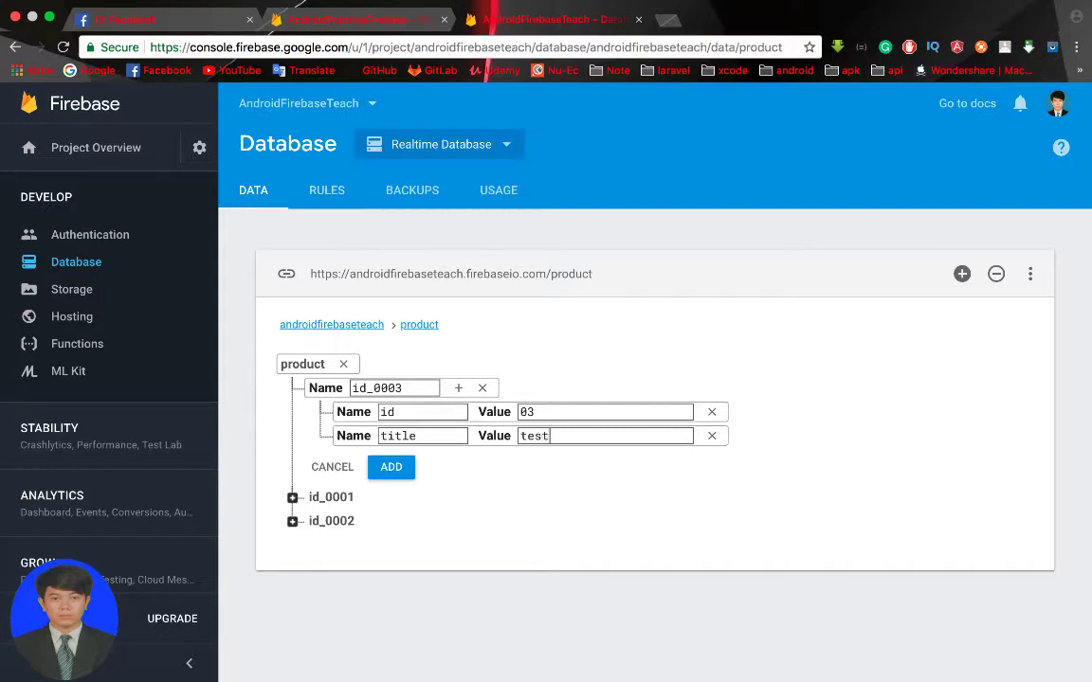
{"action": "key", "text": "Return"}
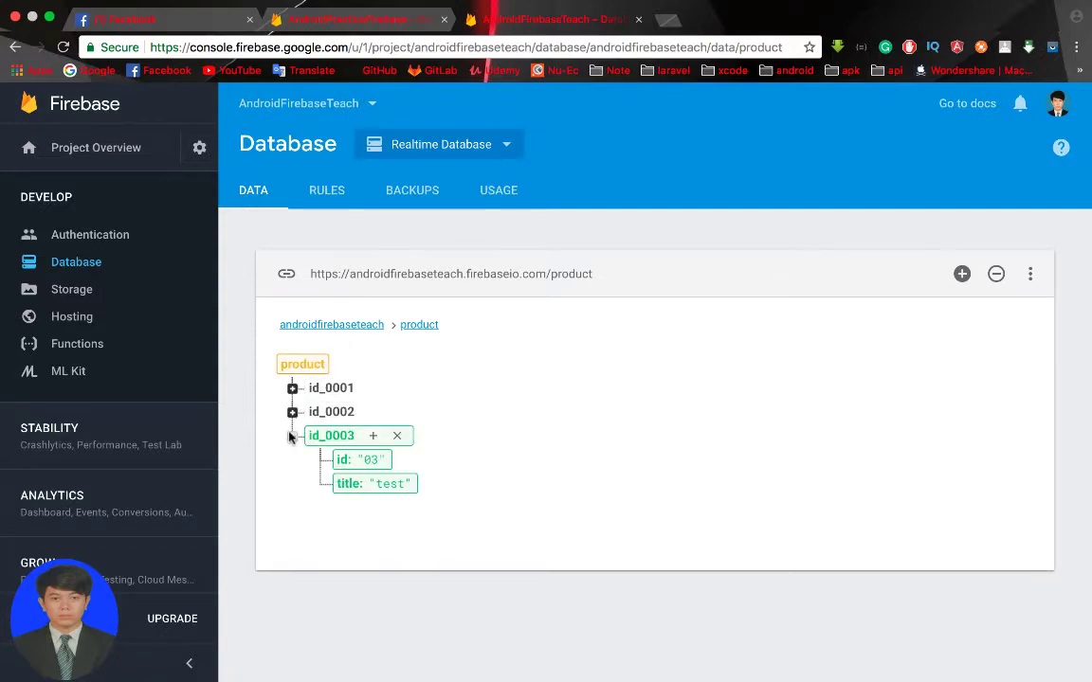
Expand id_0001, id_0002 and id_0003 to show all their fields.
{"action": "left_click", "coordinate": [291, 436]}
{"action": "left_click", "coordinate": [292, 412]}
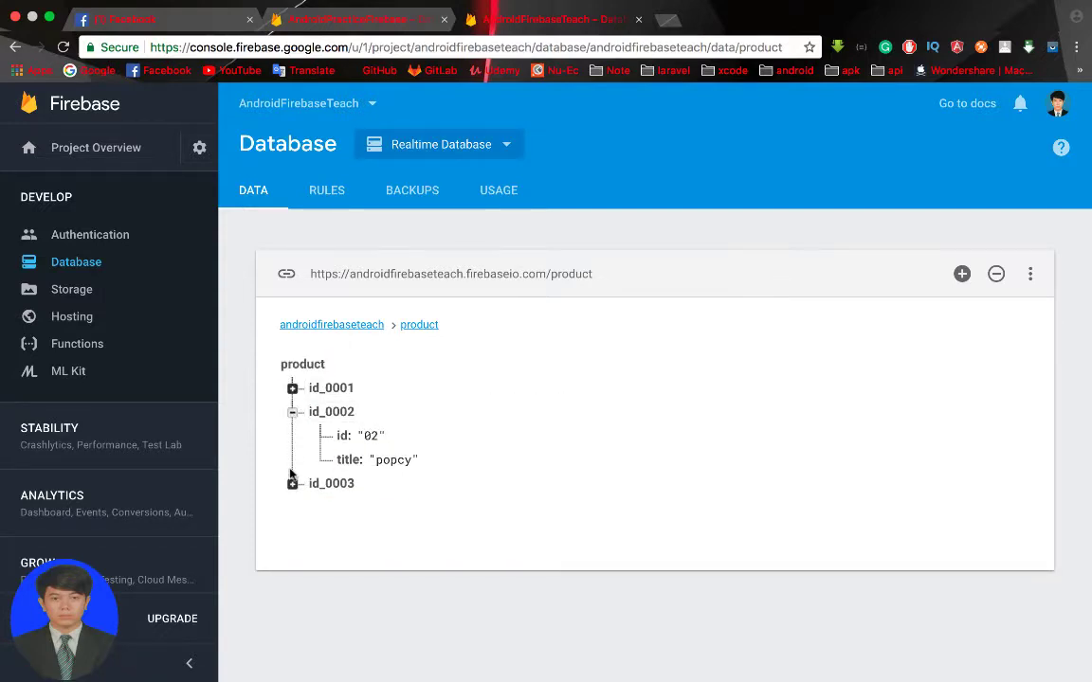
{"action": "left_click", "coordinate": [292, 484]}
{"action": "left_click", "coordinate": [293, 412]}
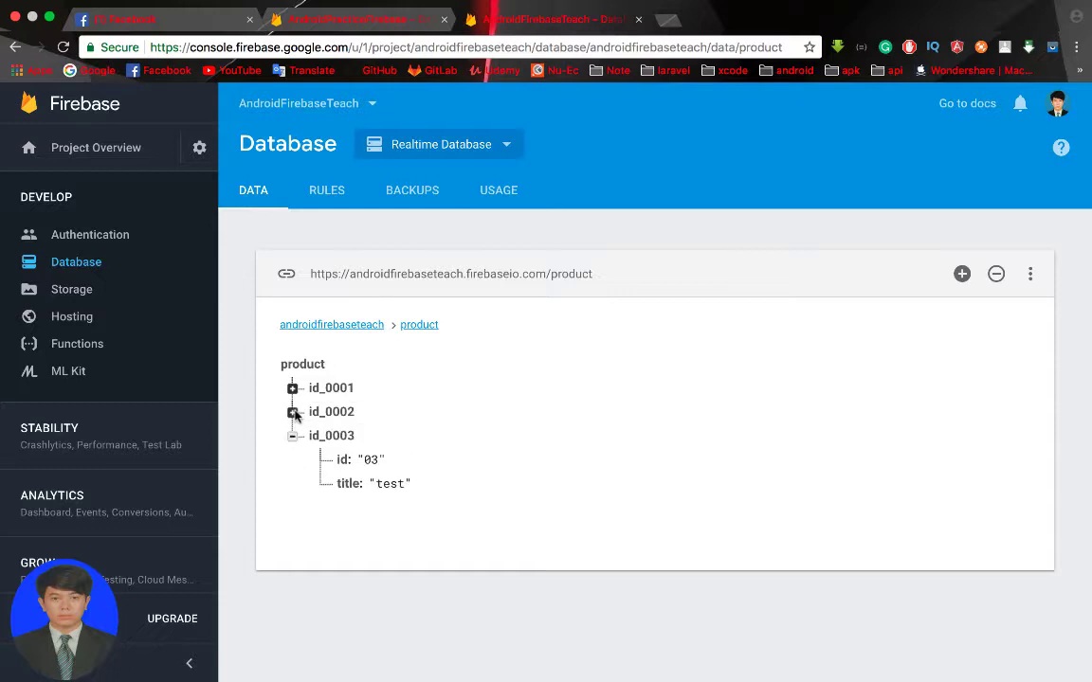
{"action": "left_click", "coordinate": [293, 412]}
{"action": "left_click", "coordinate": [293, 388]}
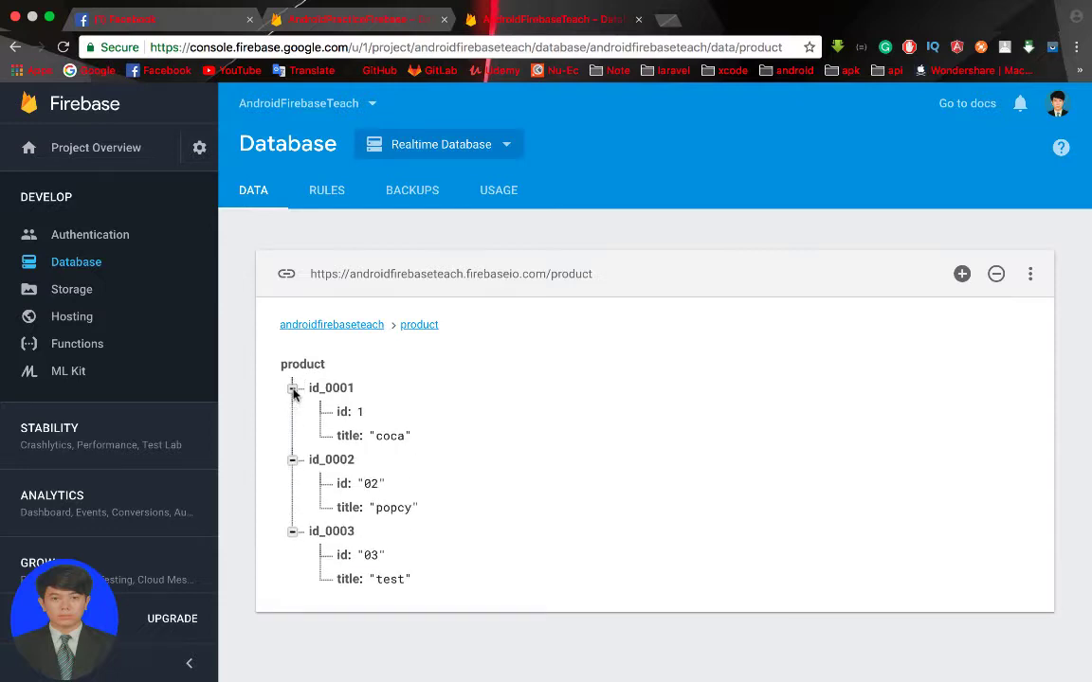
{"action": "left_click", "coordinate": [366, 413]}
Leave the id value unchanged and collapse id_0001, id_0002 and id_0003.
{"action": "key", "text": "Return"}
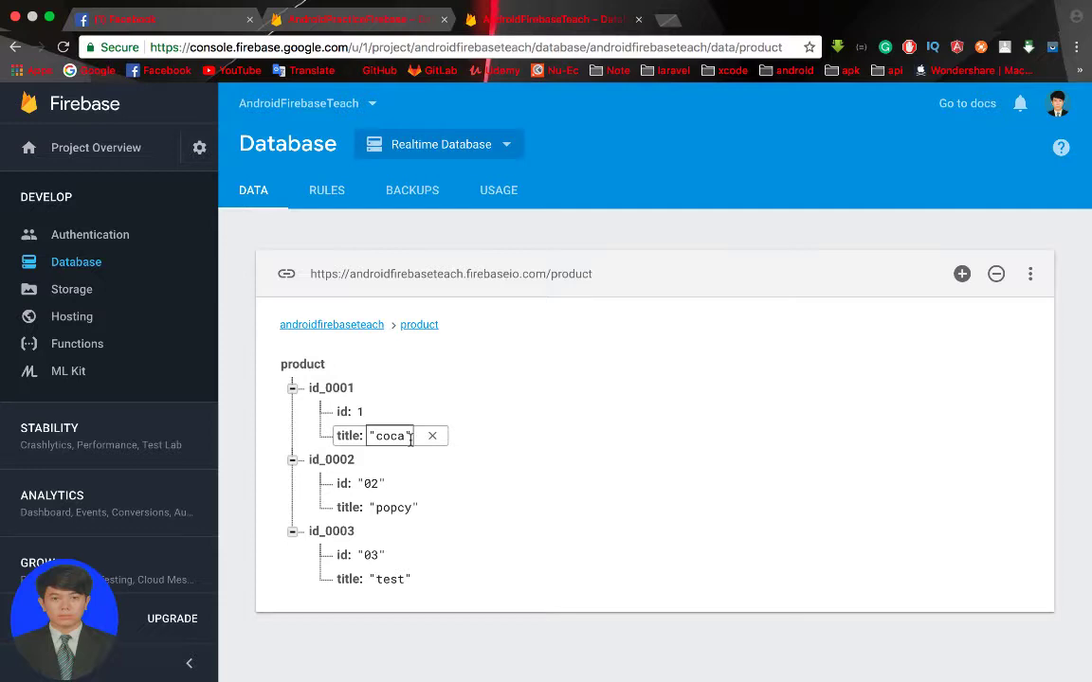
{"action": "left_click", "coordinate": [292, 387]}
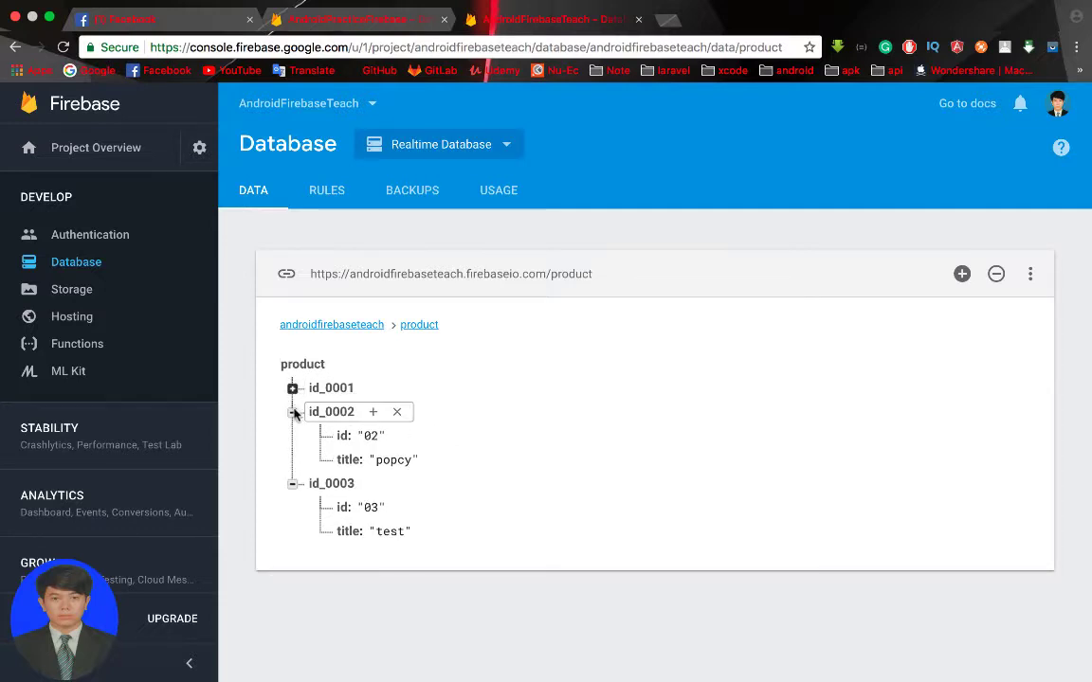
{"action": "left_click", "coordinate": [292, 411]}
{"action": "left_click", "coordinate": [292, 436]}
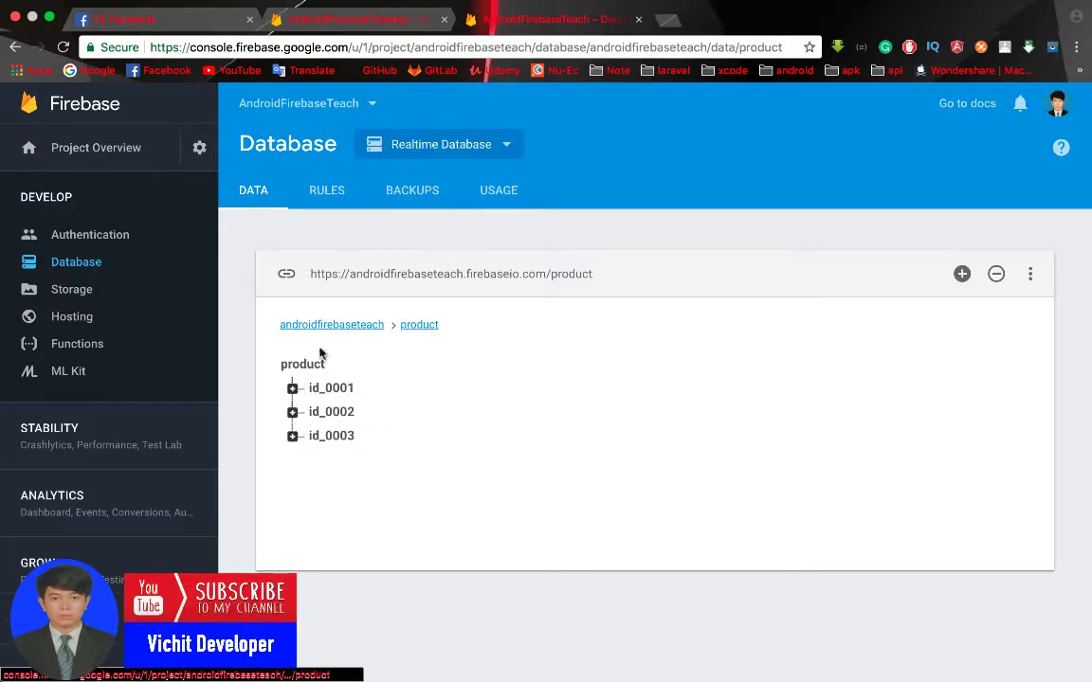
{"action": "mouse_move", "coordinate": [384, 406]}
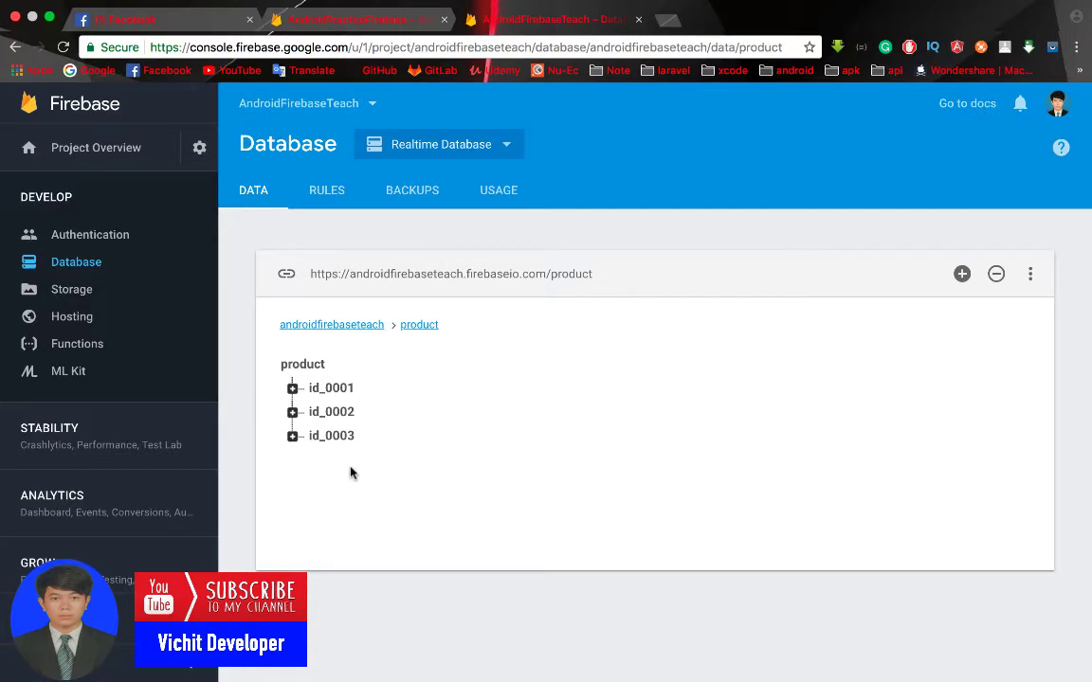
{"action": "mouse_move", "coordinate": [335, 373]}
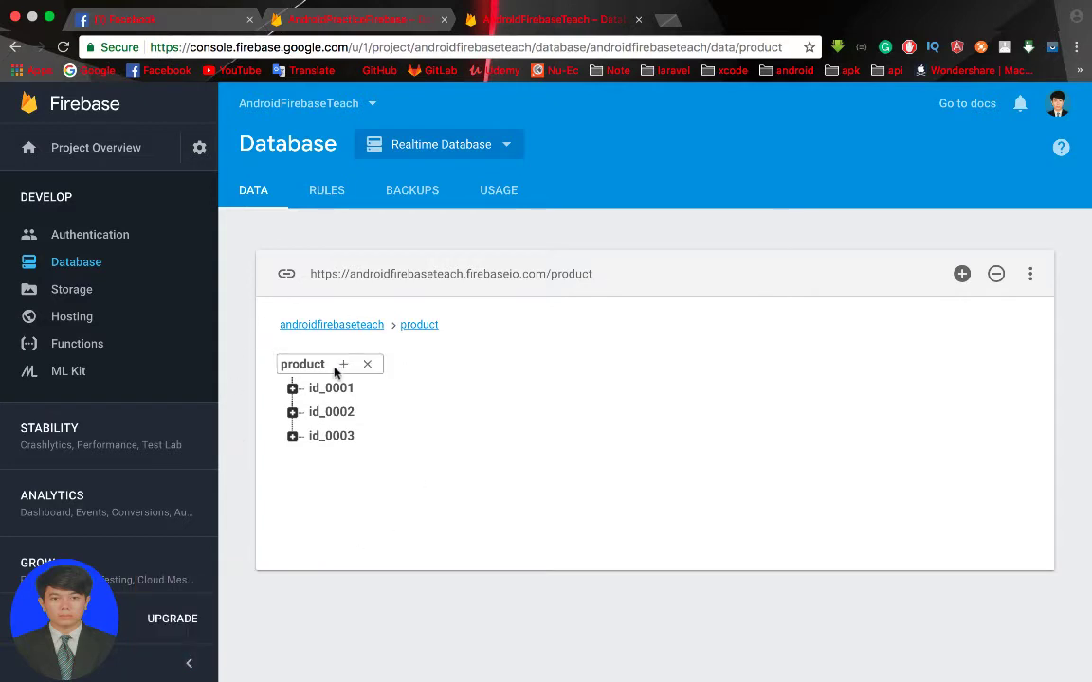